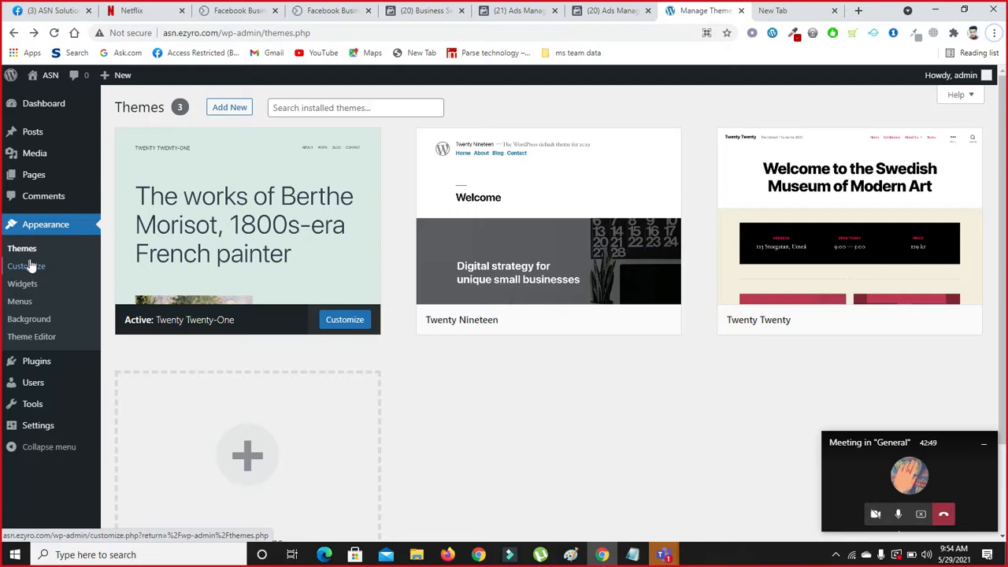
Step: Bulk-delete the Akismet Anti-Spam and Hello Dolly plugins from the installed plugins and confirm the deletion
{"action": "left_click", "coordinate": [34, 363]}
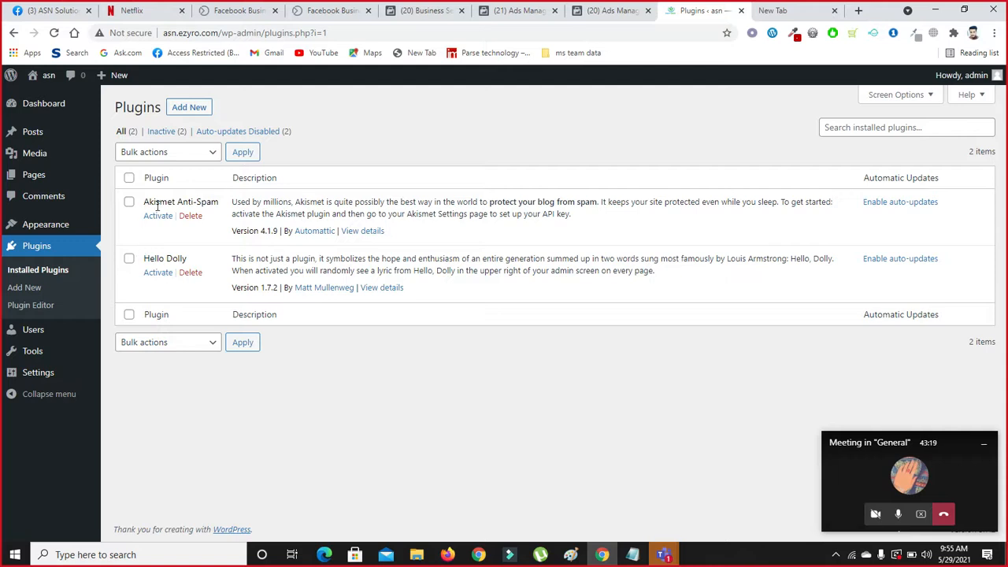
{"action": "left_click", "coordinate": [129, 179]}
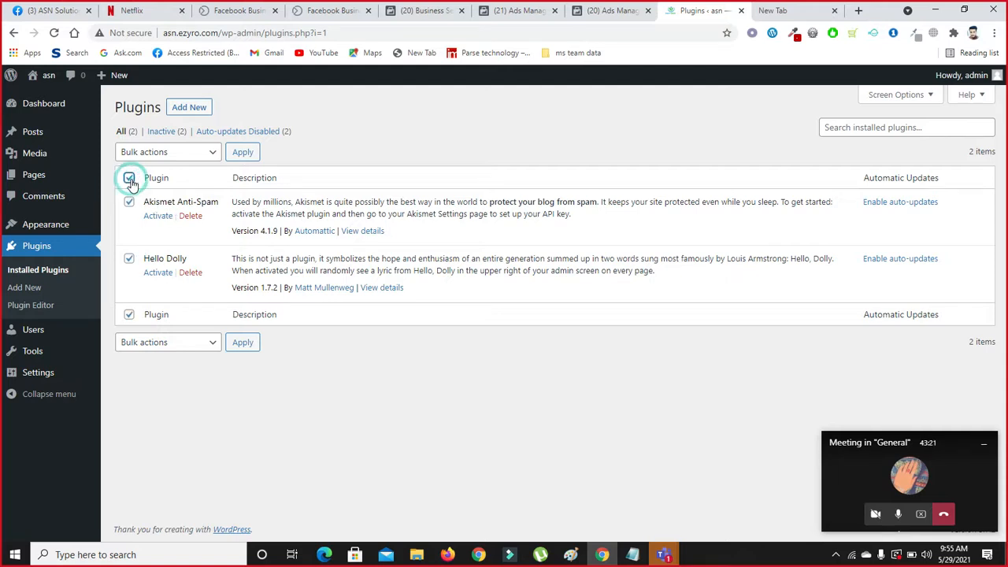
{"action": "left_click_drag", "start_coordinate": [170, 160], "coordinate": [167, 153]}
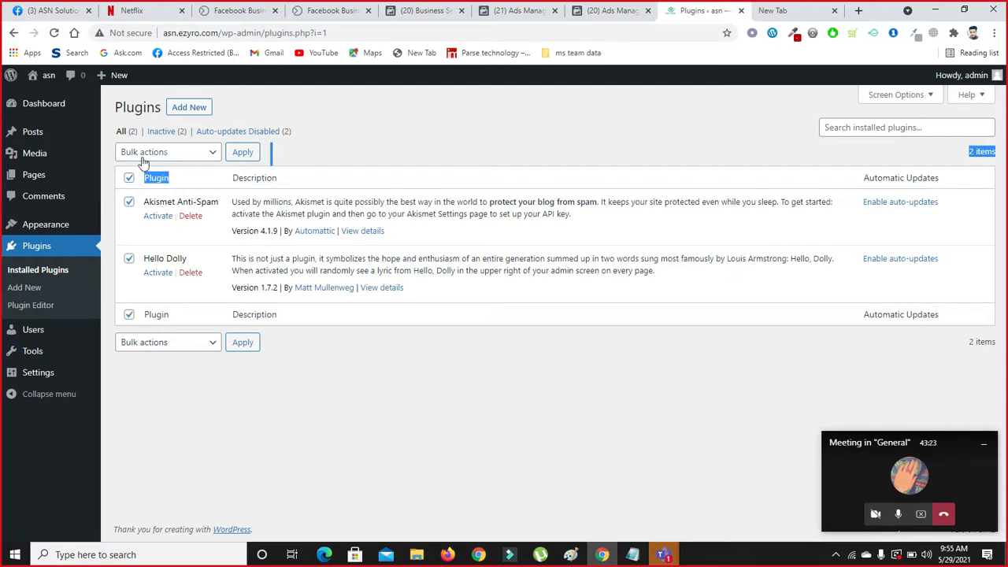
{"action": "left_click", "coordinate": [129, 179]}
{"action": "left_click", "coordinate": [129, 179]}
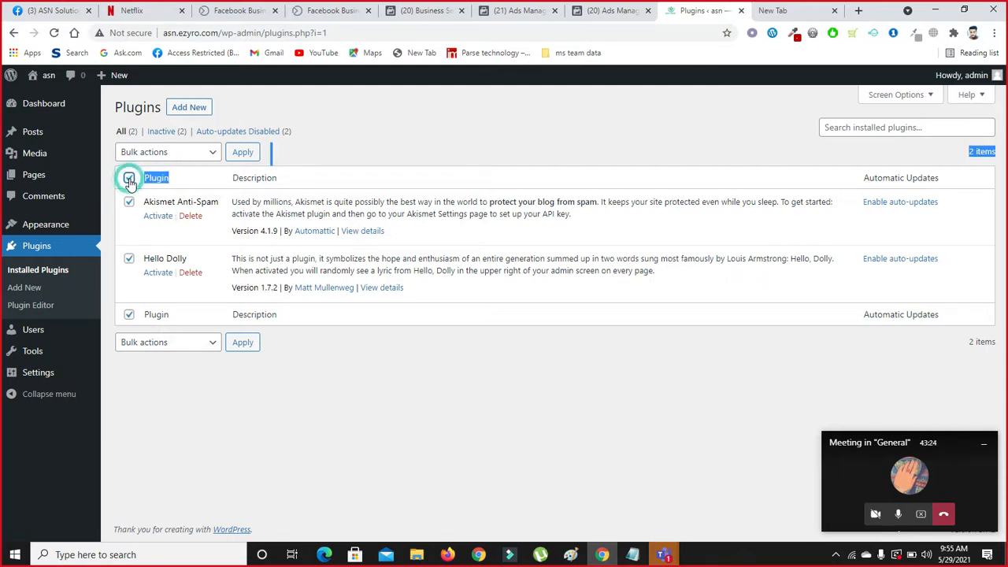
{"action": "left_click", "coordinate": [180, 154]}
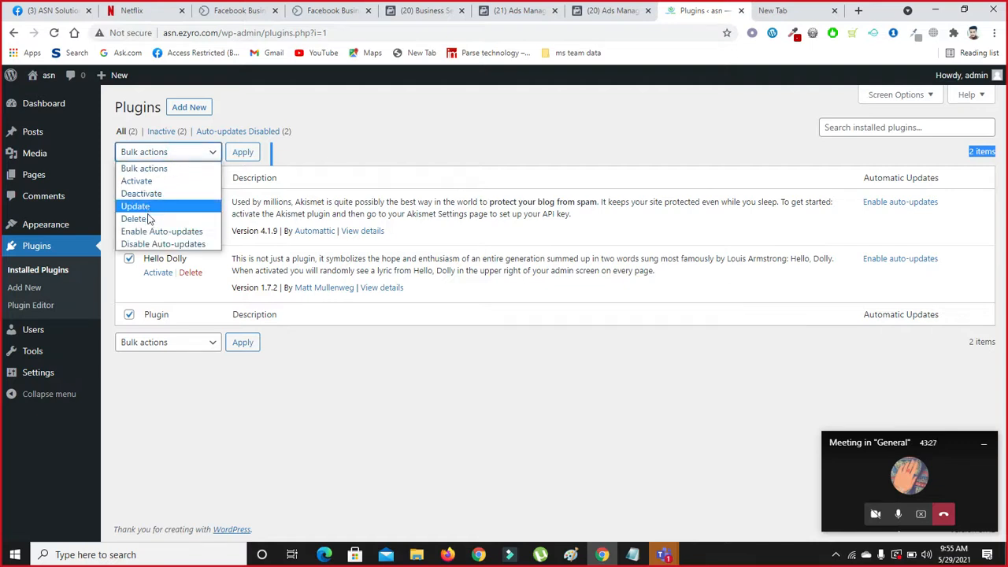
{"action": "left_click", "coordinate": [148, 220]}
{"action": "left_click", "coordinate": [241, 154]}
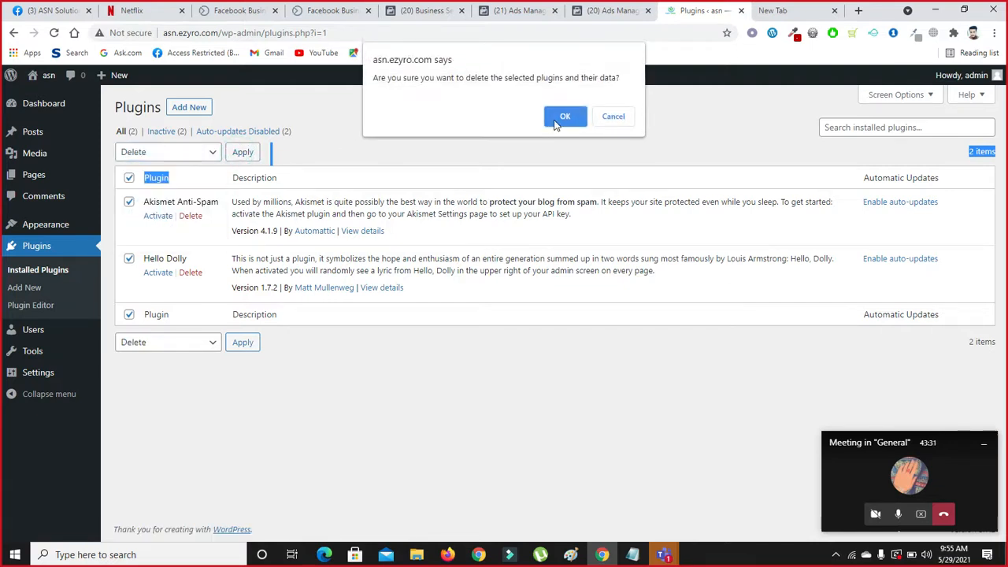
{"action": "left_click", "coordinate": [554, 118]}
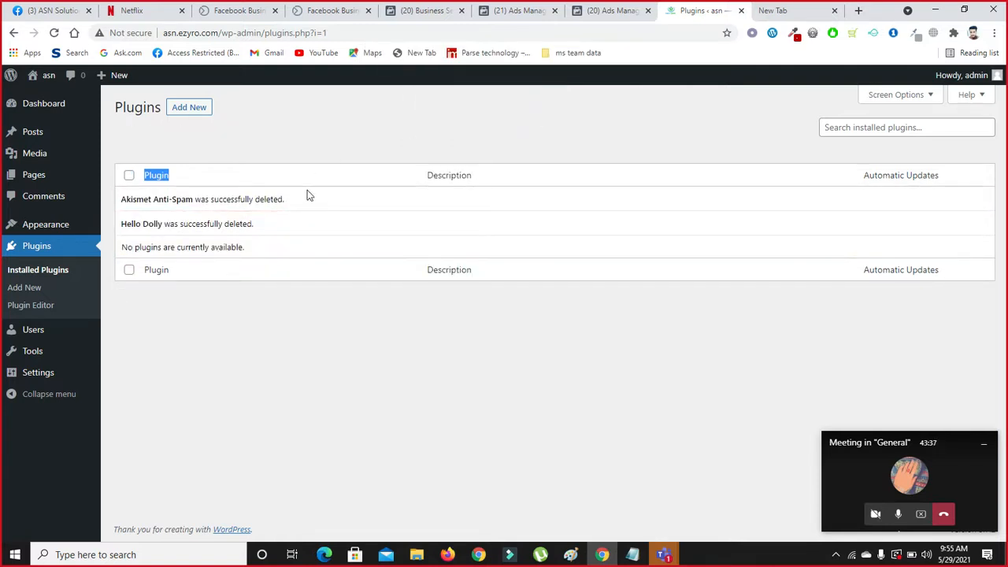
Step: View the details of the active Astra theme and open its Astra Options page
{"action": "left_click", "coordinate": [51, 226]}
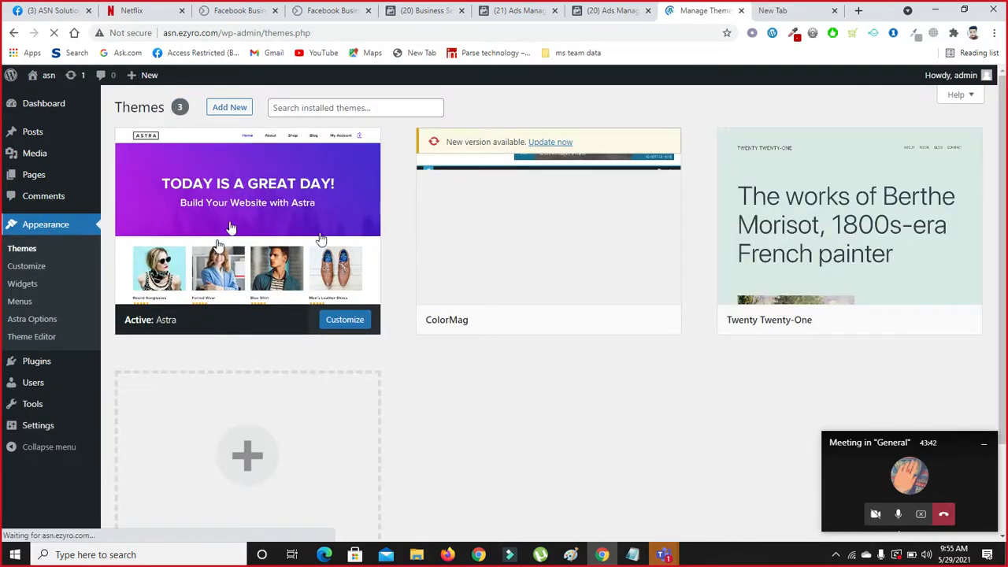
{"action": "left_click", "coordinate": [259, 251]}
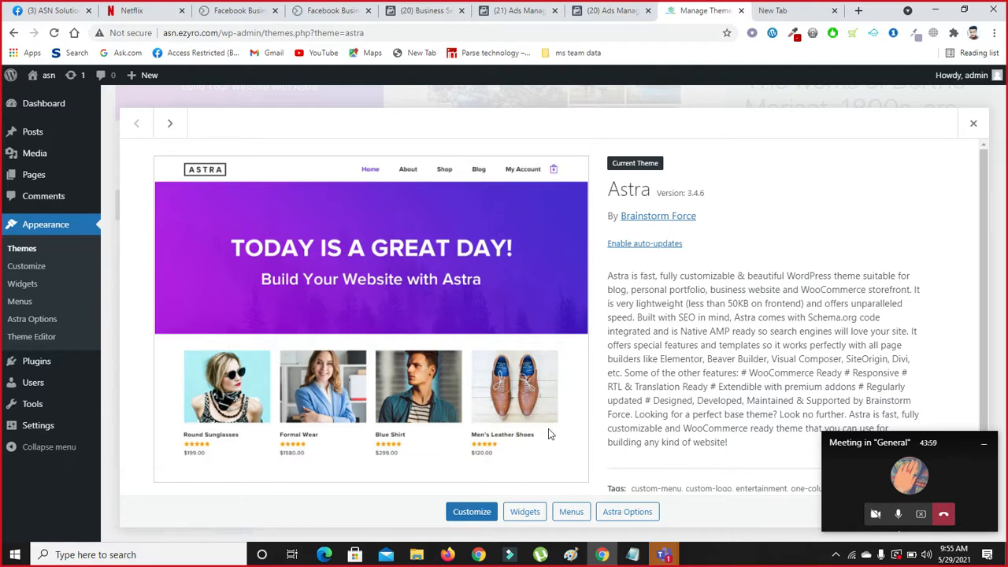
{"action": "left_click", "coordinate": [627, 512]}
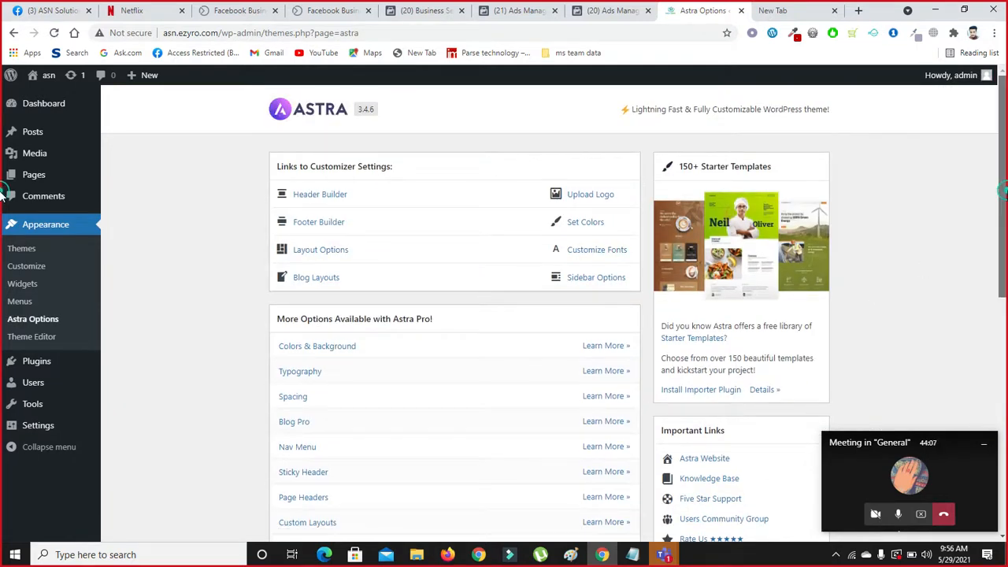
{"action": "scroll", "coordinate": [4, 204], "scroll_direction": "down", "scroll_amount": 1}
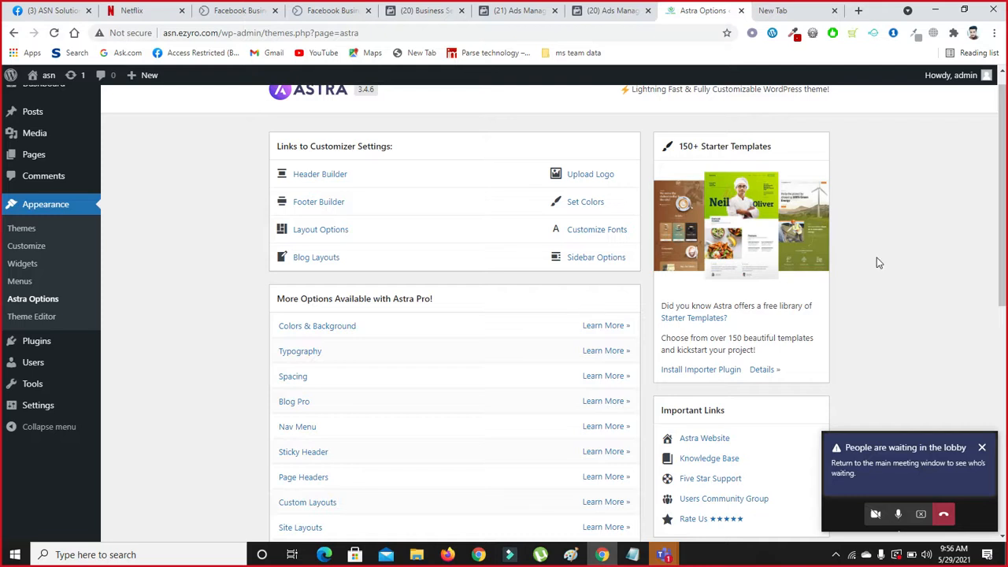
Step: Switch to the Teams meeting, admit the guest waiting in the lobby, and minimize the meeting window
{"action": "left_click", "coordinate": [917, 466]}
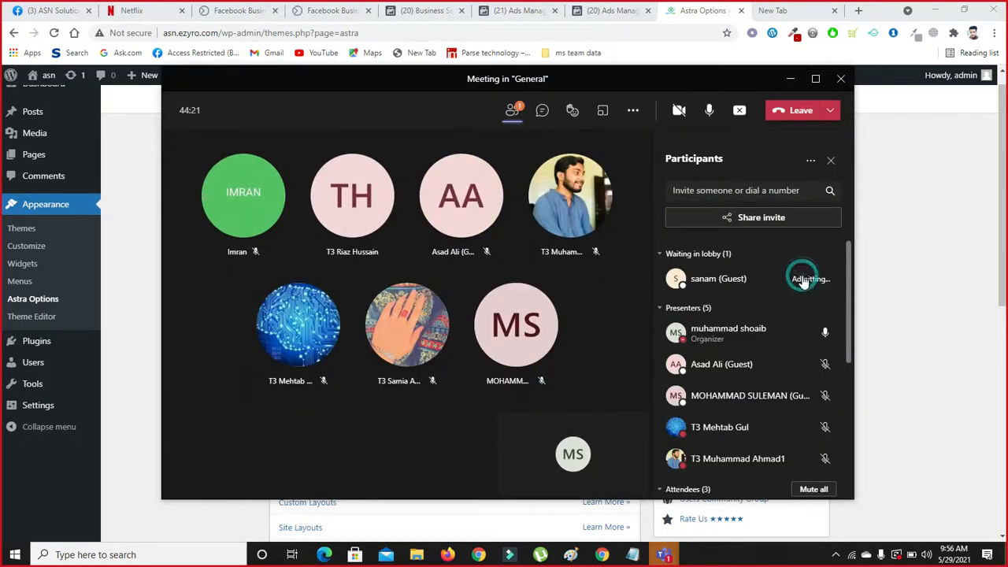
{"action": "left_click", "coordinate": [806, 279]}
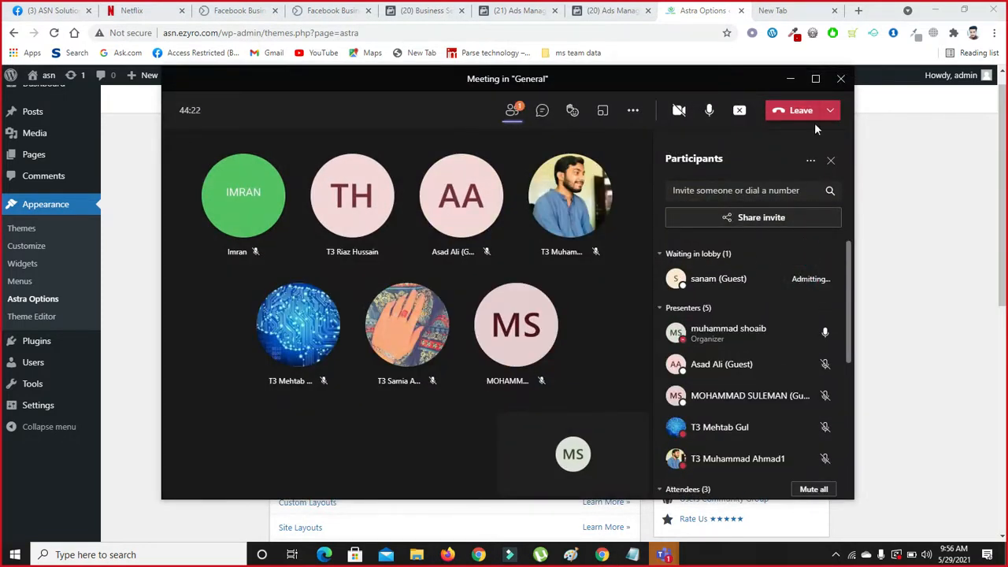
{"action": "left_click", "coordinate": [790, 78]}
Step: Try to activate the free Import / Export Customizer Settings plugin from the Astra Options page
{"action": "scroll", "coordinate": [3, 236], "scroll_direction": "down", "scroll_amount": 4}
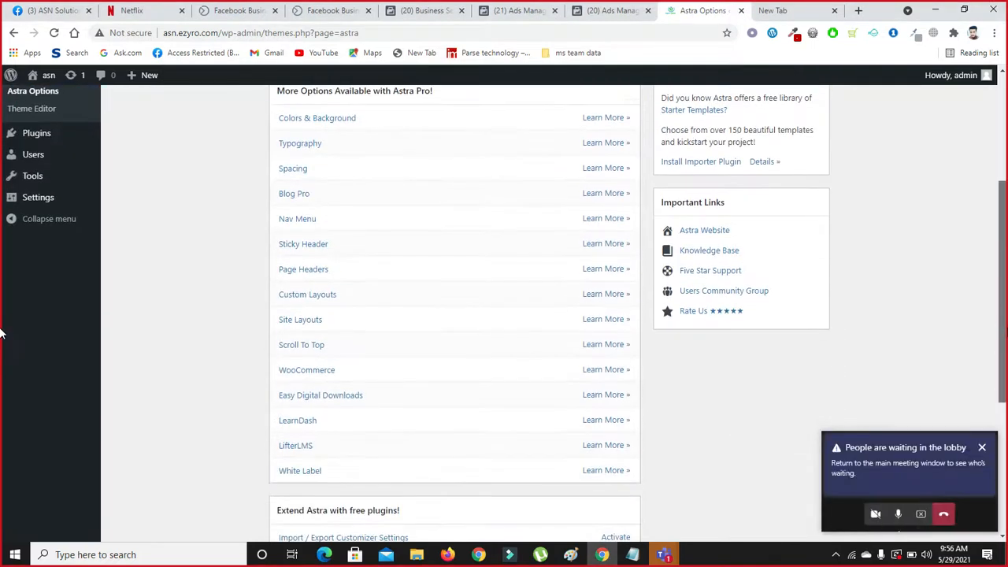
{"action": "scroll", "coordinate": [2, 378], "scroll_direction": "down", "scroll_amount": 3}
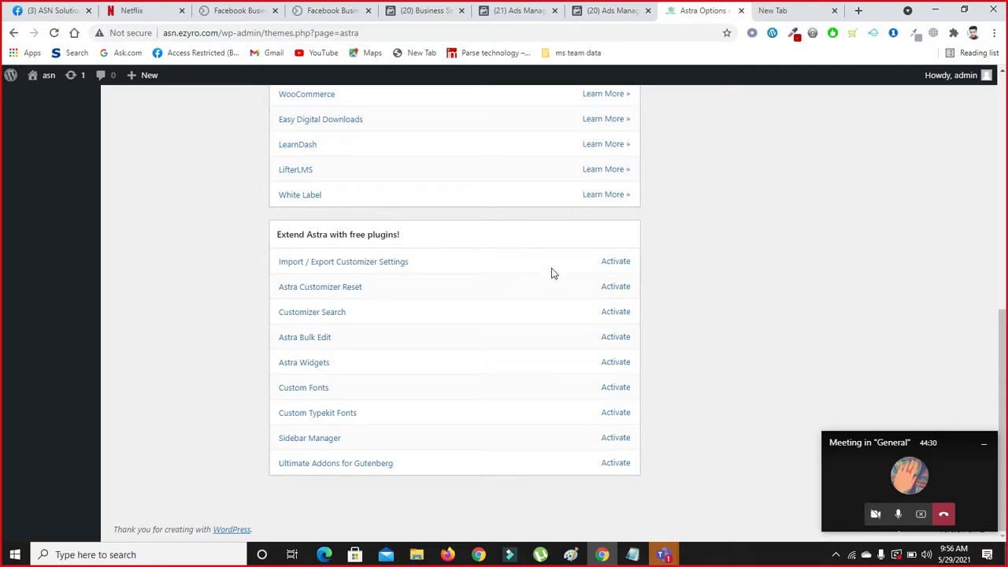
{"action": "left_click", "coordinate": [615, 262]}
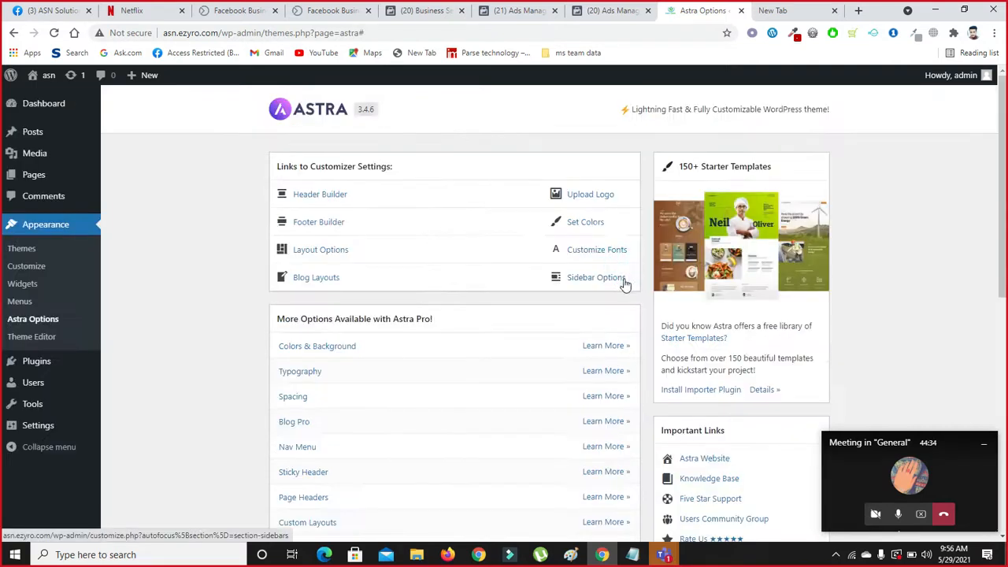
{"action": "scroll", "coordinate": [1, 227], "scroll_direction": "down", "scroll_amount": 6}
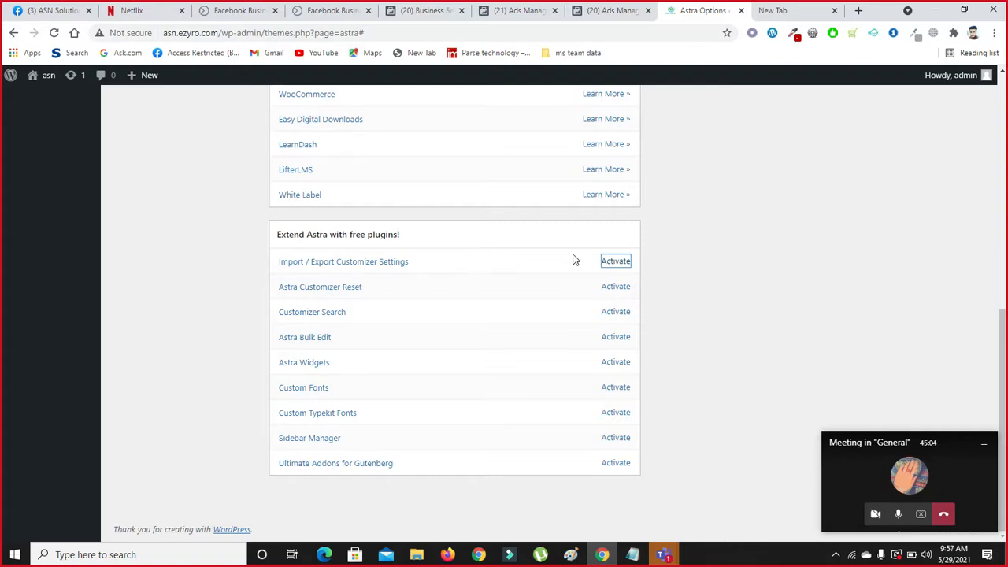
{"action": "left_click", "coordinate": [614, 262]}
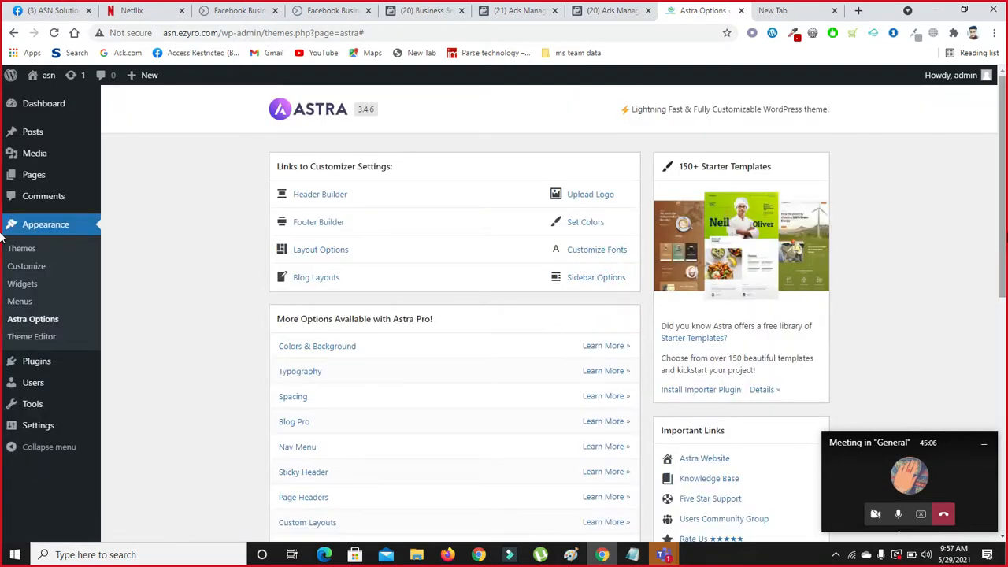
{"action": "scroll", "coordinate": [800, 287], "scroll_direction": "down", "scroll_amount": 6}
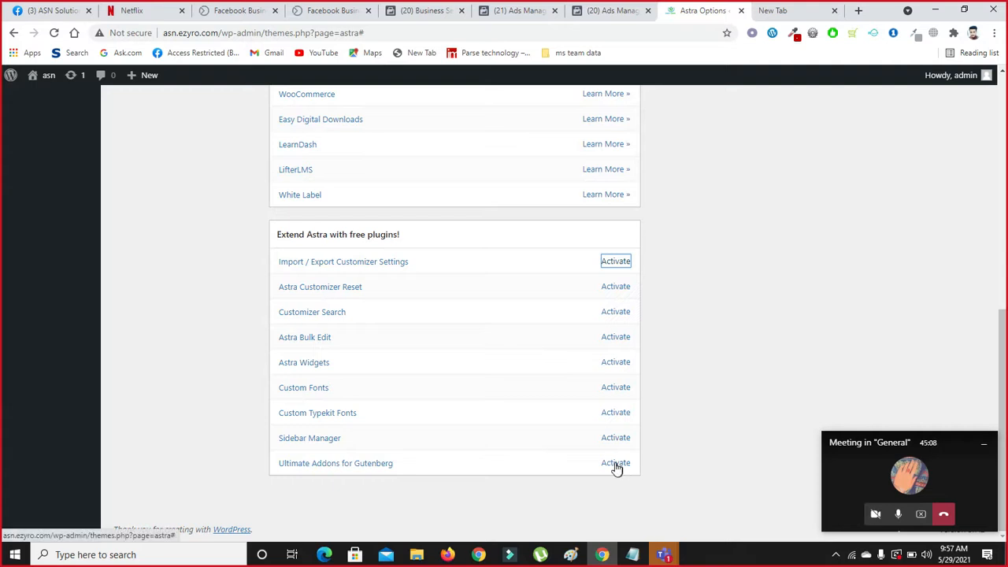
Step: Try to activate the Astra Customizer Reset plugin and retry Import / Export Customizer Settings
{"action": "left_click", "coordinate": [618, 288]}
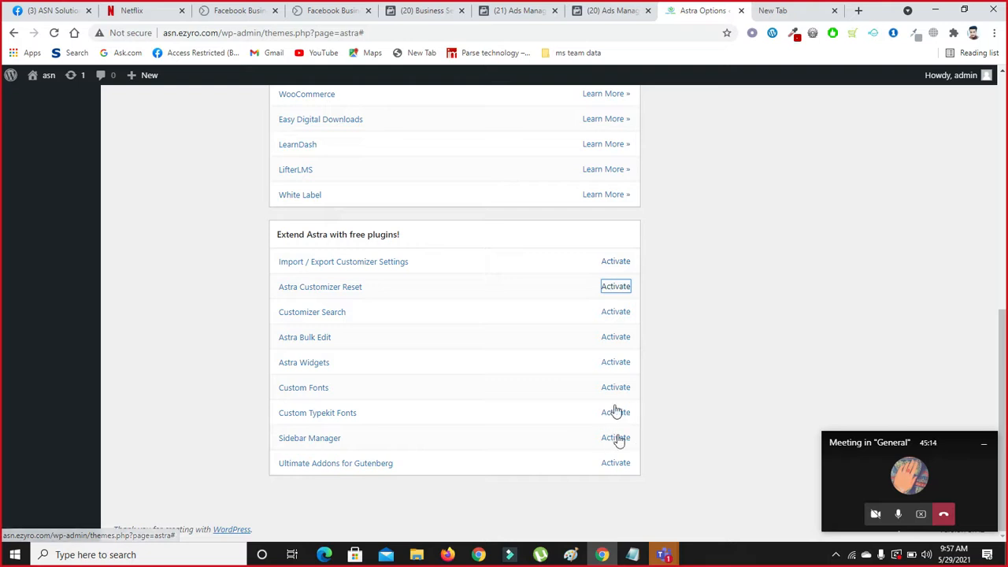
{"action": "left_click", "coordinate": [615, 262]}
{"action": "scroll", "coordinate": [2, 381], "scroll_direction": "down", "scroll_amount": 6}
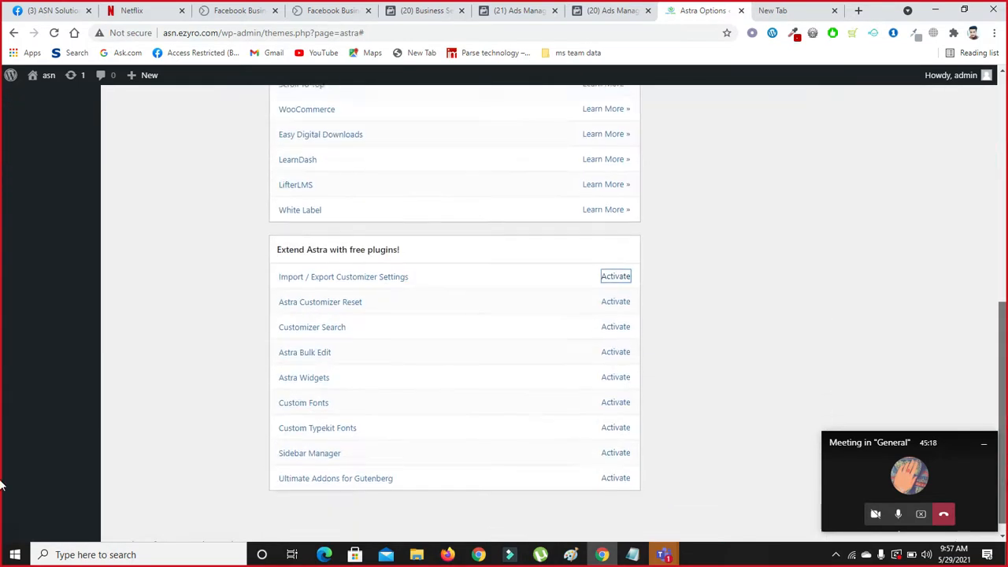
Step: Reload the Astra Options page and retry activating the Import / Export Customizer Settings plugin
{"action": "left_click", "coordinate": [51, 32]}
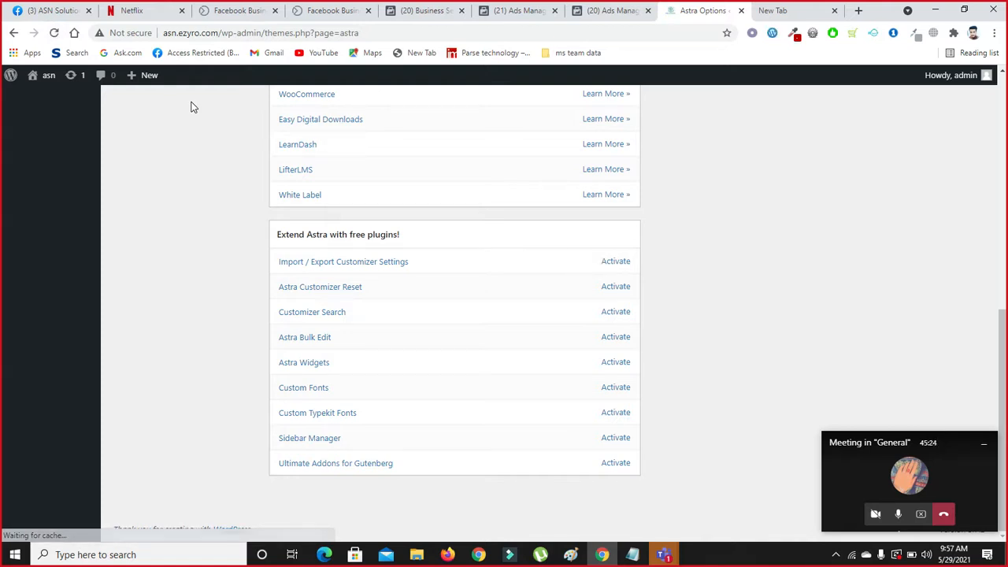
{"action": "left_click", "coordinate": [183, 33]}
{"action": "key", "text": "Return"}
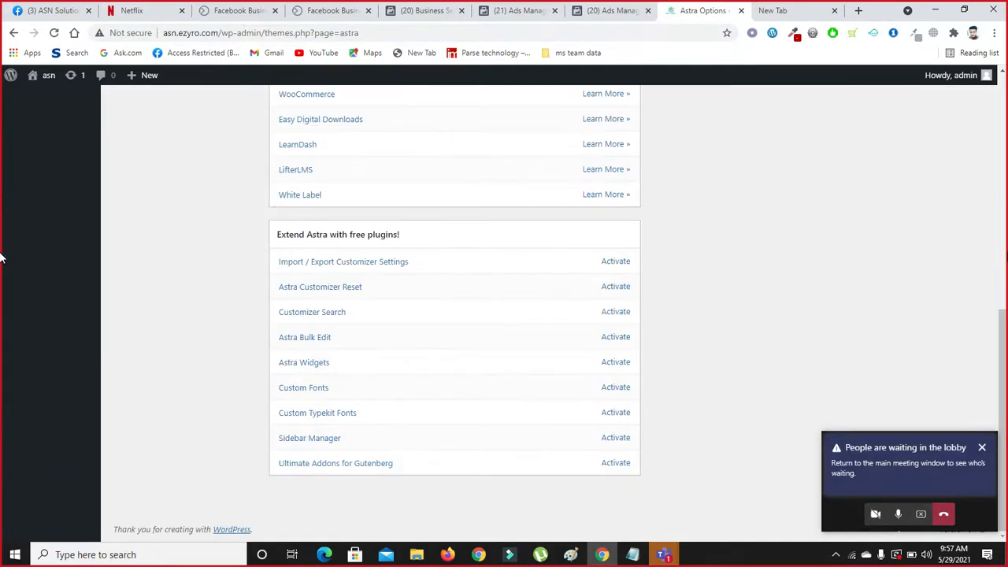
{"action": "left_click", "coordinate": [630, 261]}
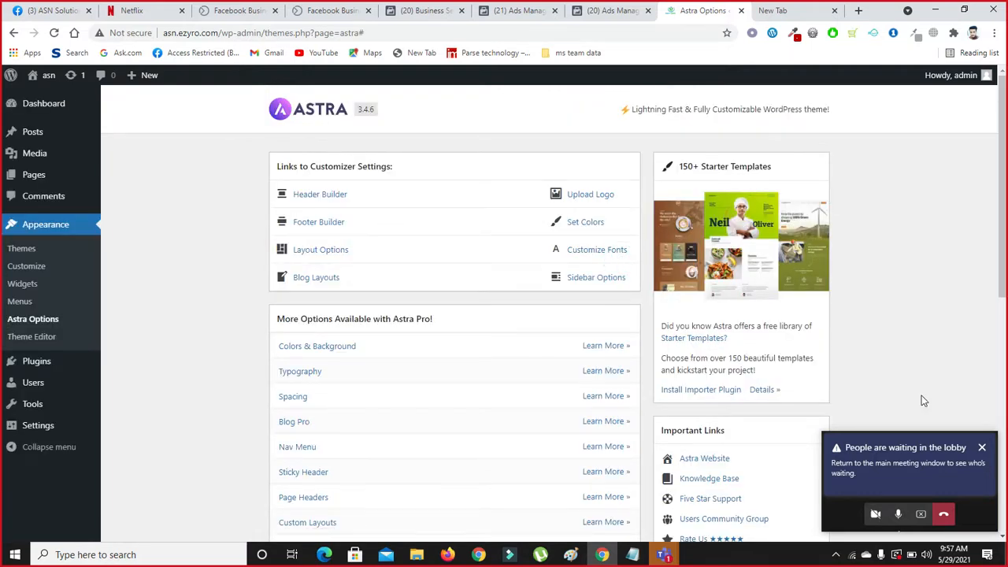
Step: Return to the Teams meeting to admit the newly waiting lobby participants, and minimize its window again
{"action": "left_click", "coordinate": [921, 463]}
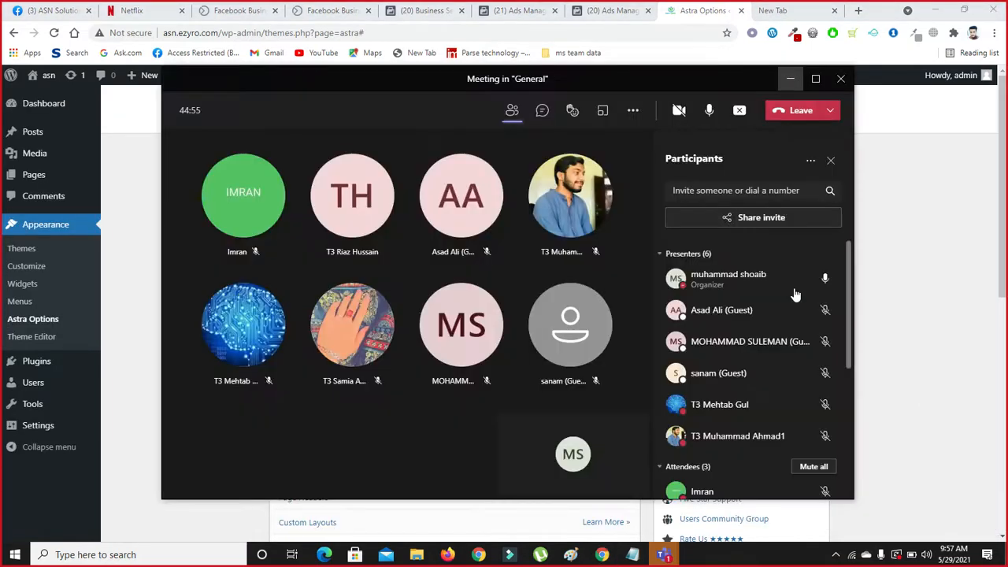
{"action": "left_click", "coordinate": [807, 279]}
{"action": "left_click", "coordinate": [803, 309]}
{"action": "left_click", "coordinate": [790, 78]}
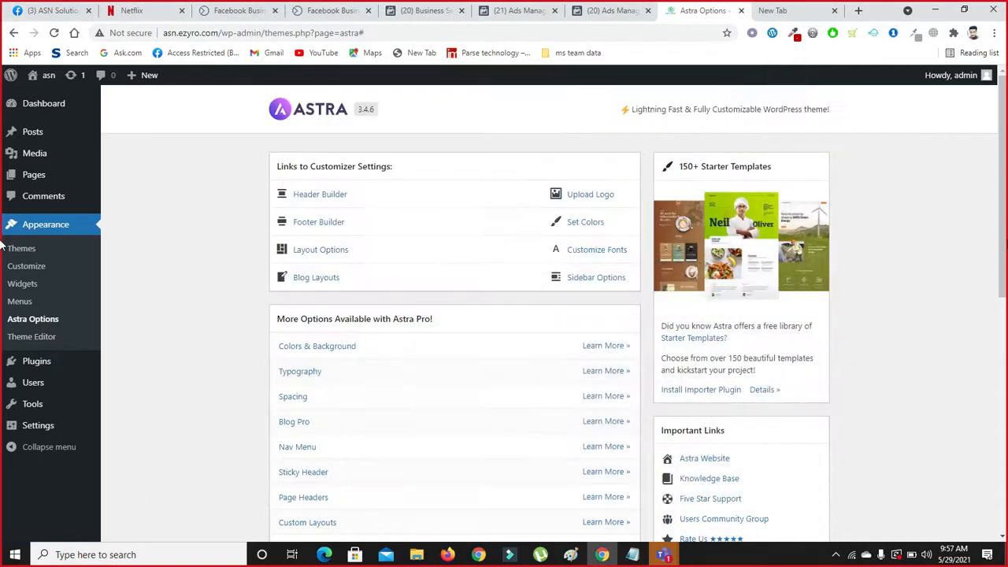
Step: Try to activate the Ultimate Addons for Gutenberg plugin from Astra's free plugins
{"action": "scroll", "coordinate": [2, 353], "scroll_direction": "down", "scroll_amount": 3}
{"action": "scroll", "coordinate": [1, 353], "scroll_direction": "down", "scroll_amount": 3}
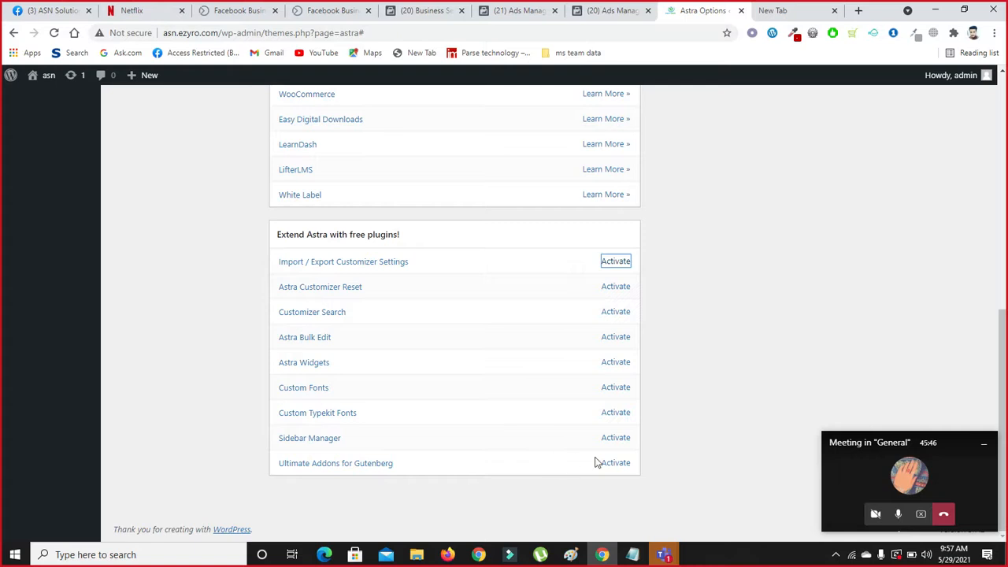
{"action": "left_click", "coordinate": [620, 464]}
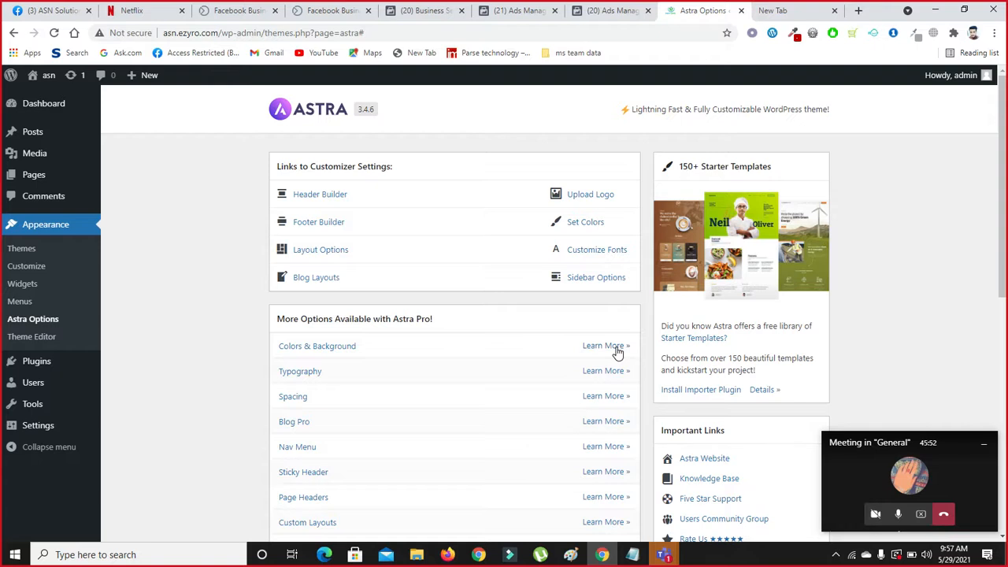
Step: Try to install the importer plugin for Astra's Starter Templates
{"action": "left_click", "coordinate": [699, 390]}
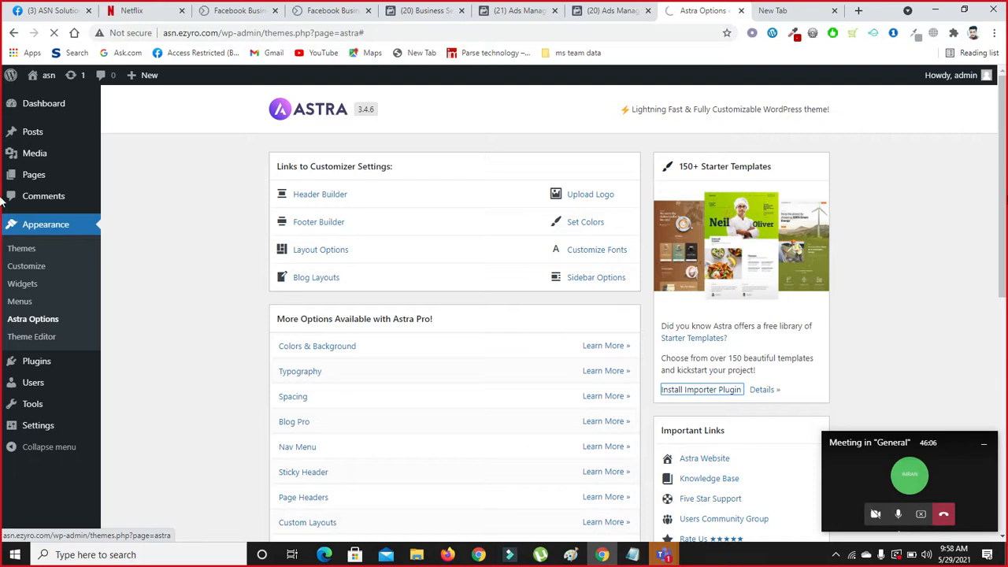
{"action": "scroll", "coordinate": [3, 236], "scroll_direction": "down", "scroll_amount": 5}
{"action": "scroll", "coordinate": [3, 358], "scroll_direction": "down", "scroll_amount": 1}
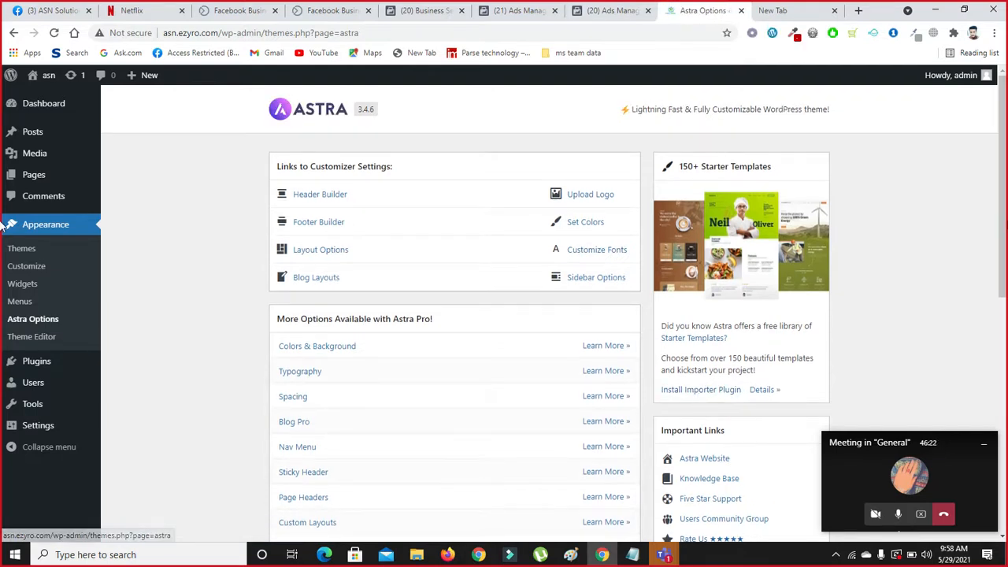
Step: Try again to activate the Astra Customizer Reset plugin from the free plugins
{"action": "scroll", "coordinate": [3, 335], "scroll_direction": "down", "scroll_amount": 1}
{"action": "scroll", "coordinate": [3, 335], "scroll_direction": "down", "scroll_amount": 5}
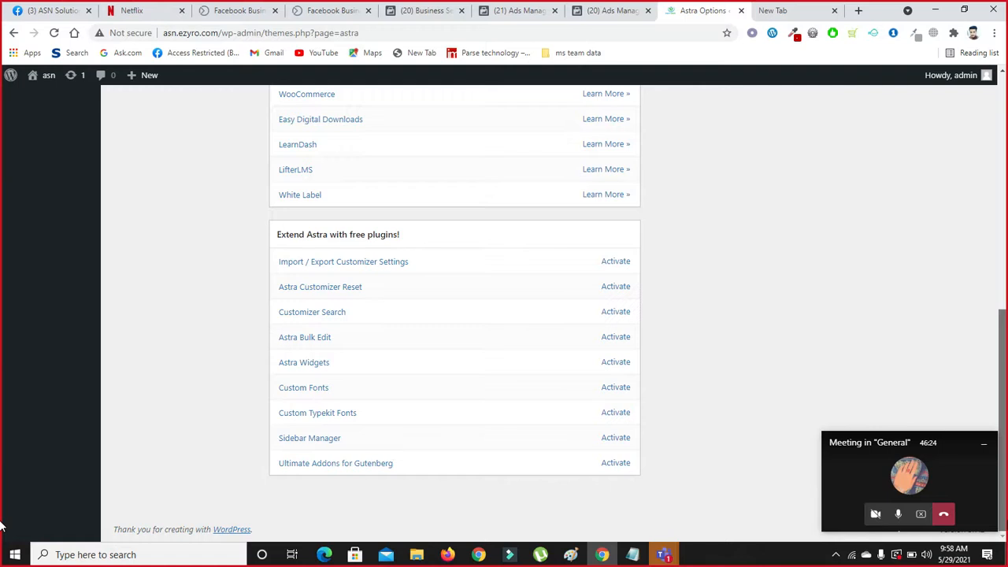
{"action": "left_click", "coordinate": [616, 287]}
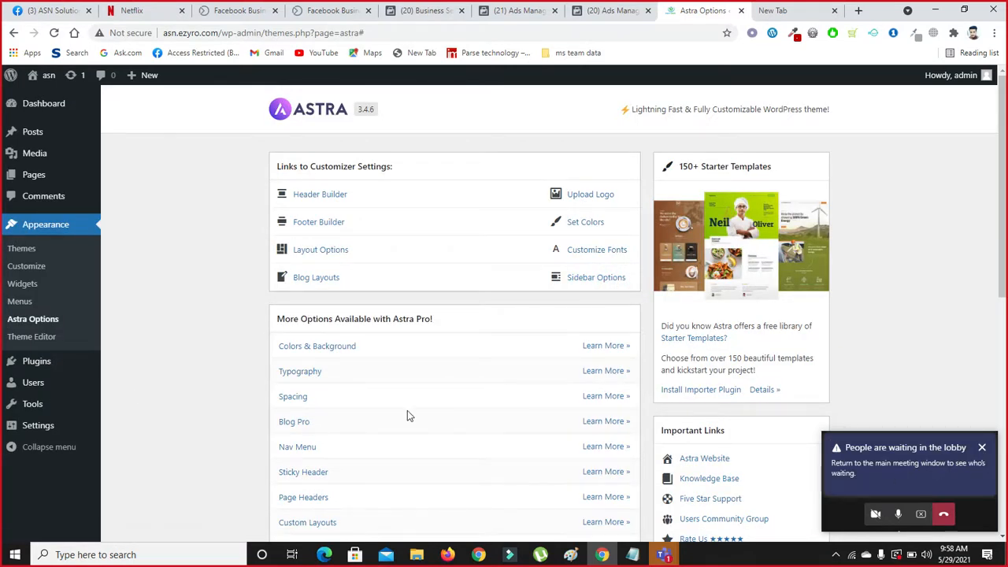
Step: Open the Add Plugins page from the site's plugin management and browse the featured plugins
{"action": "left_click", "coordinate": [26, 362]}
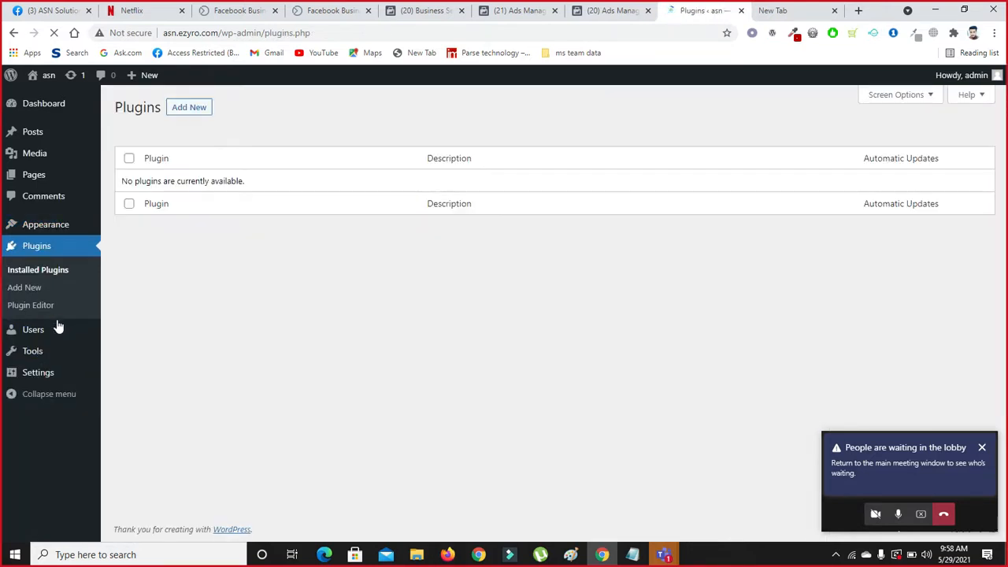
{"action": "left_click", "coordinate": [193, 111]}
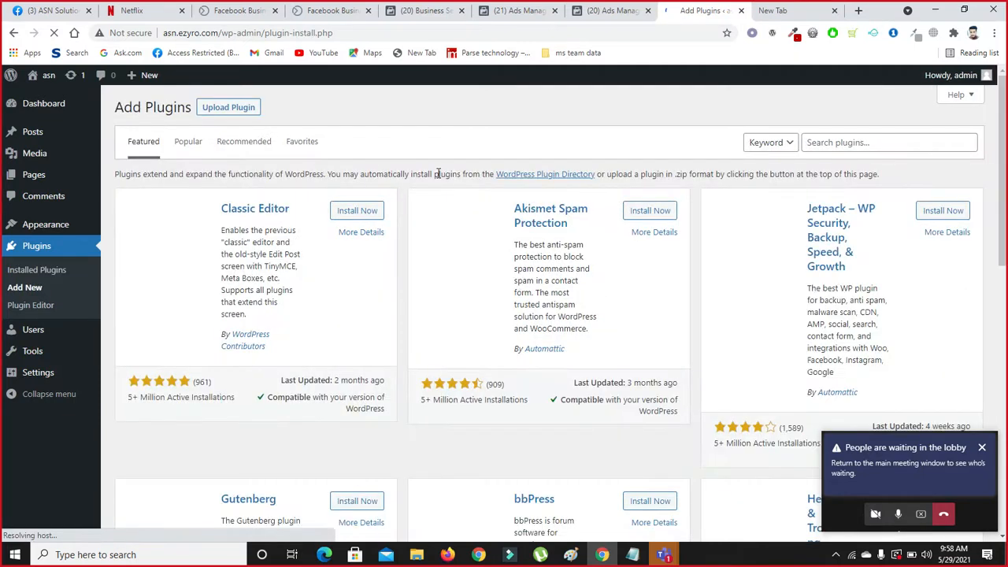
{"action": "scroll", "coordinate": [4, 189], "scroll_direction": "down", "scroll_amount": 2}
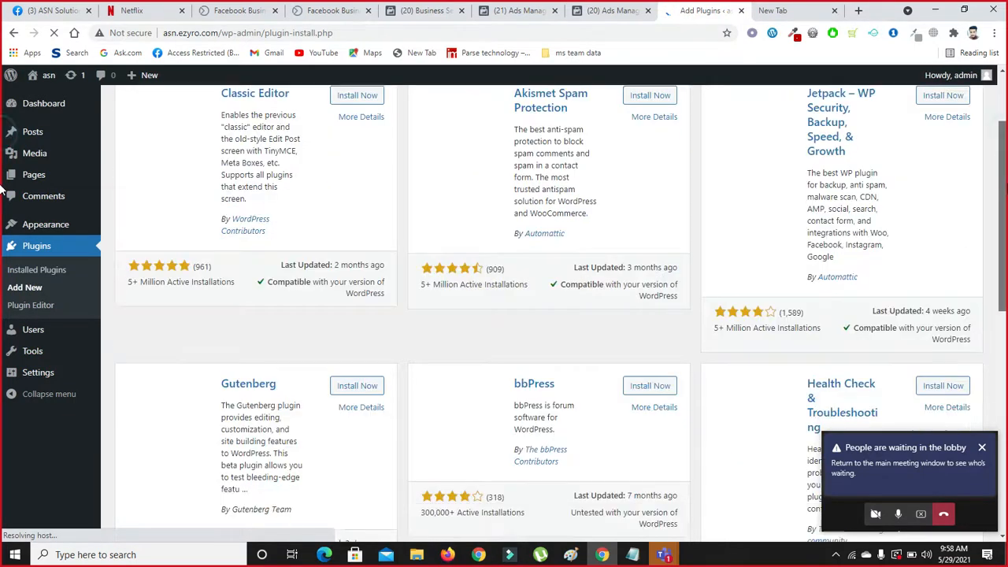
Step: Look through the remaining featured plugins, the popular tags and the search suggestions on the Add Plugins page
{"action": "scroll", "coordinate": [3, 189], "scroll_direction": "down", "scroll_amount": 1}
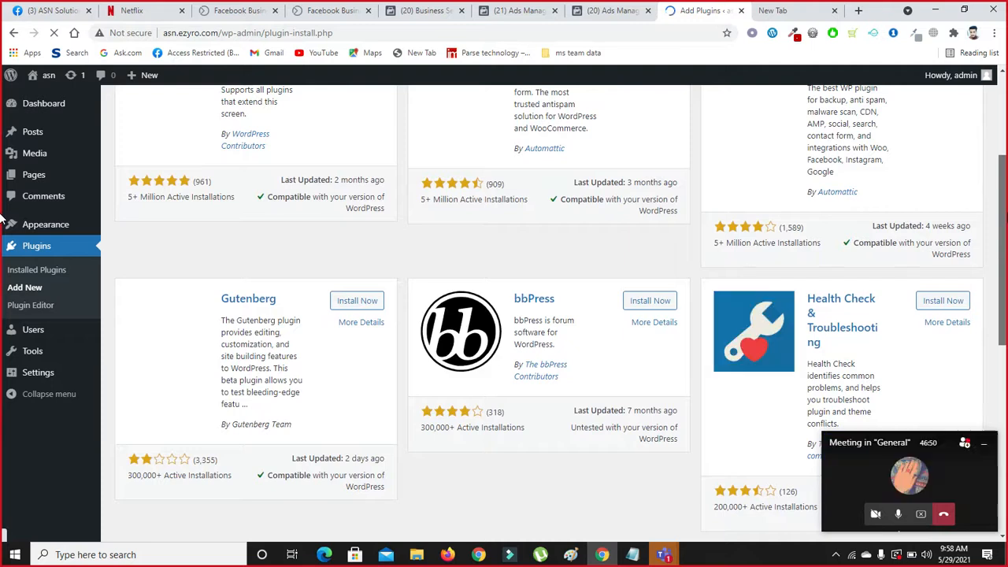
{"action": "scroll", "coordinate": [3, 220], "scroll_direction": "down", "scroll_amount": 3}
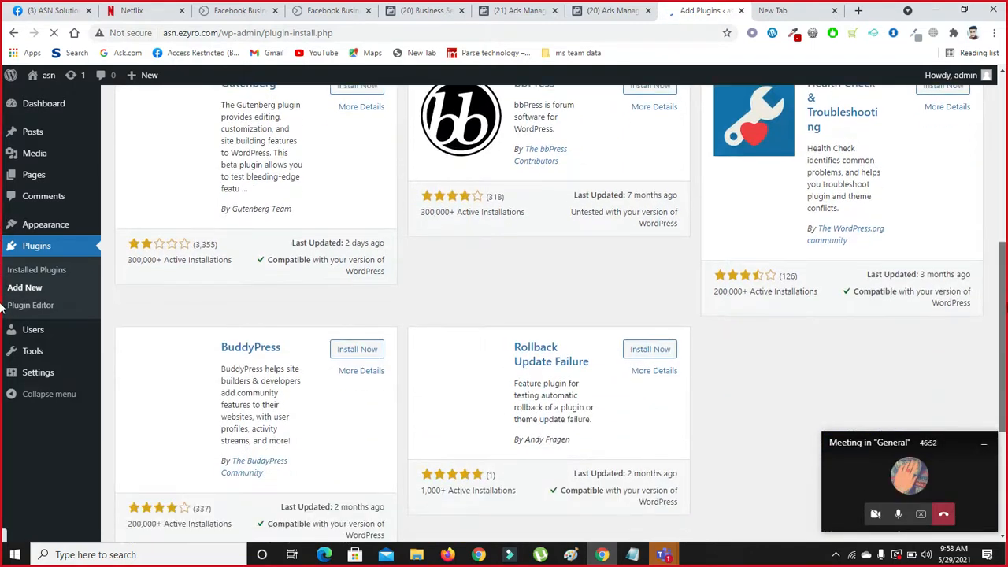
{"action": "scroll", "coordinate": [2, 309], "scroll_direction": "down", "scroll_amount": 3}
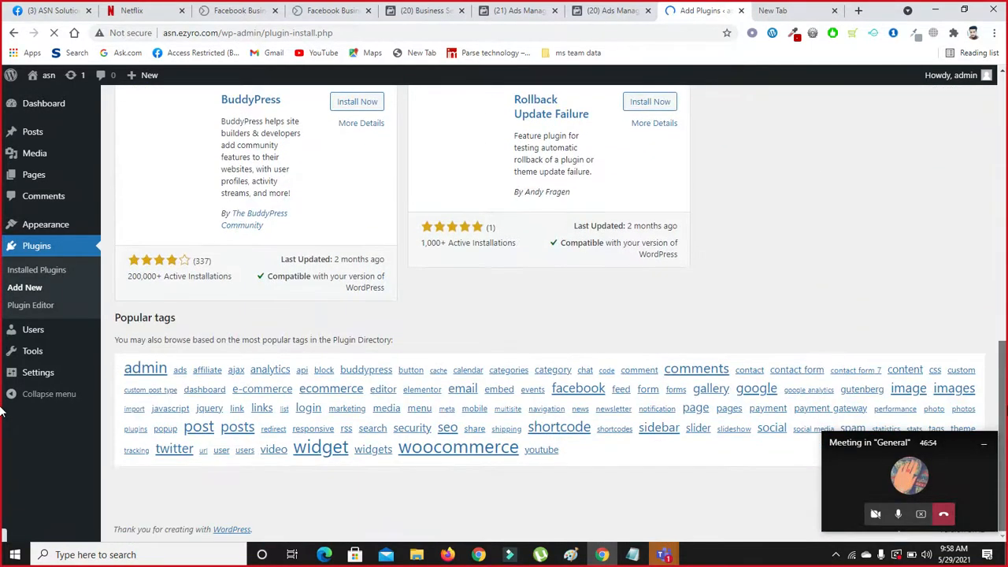
{"action": "left_click_drag", "start_coordinate": [1003, 411], "coordinate": [1000, 112]}
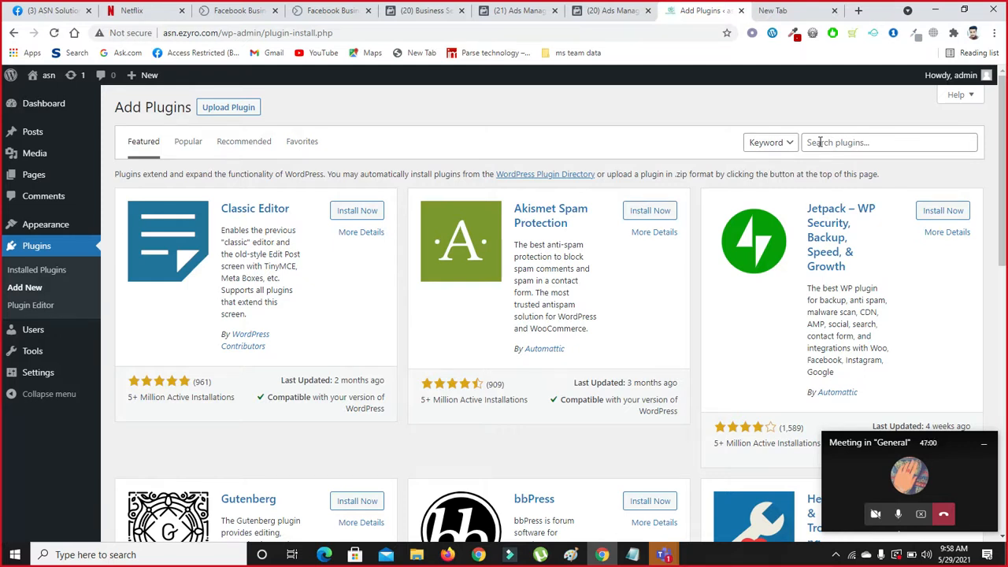
{"action": "left_click", "coordinate": [820, 141]}
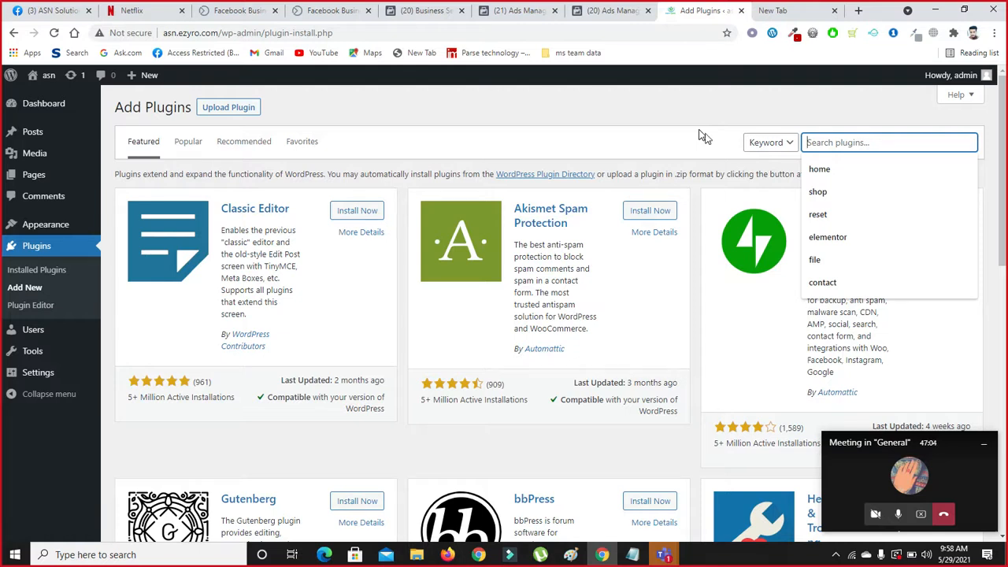
{"action": "left_click", "coordinate": [827, 140]}
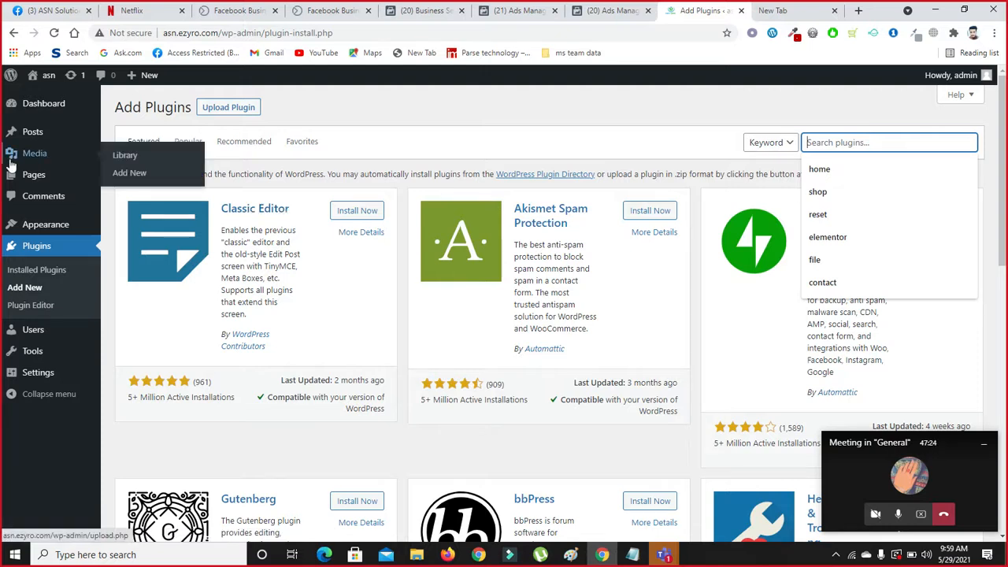
{"action": "mouse_move", "coordinate": [43, 181]}
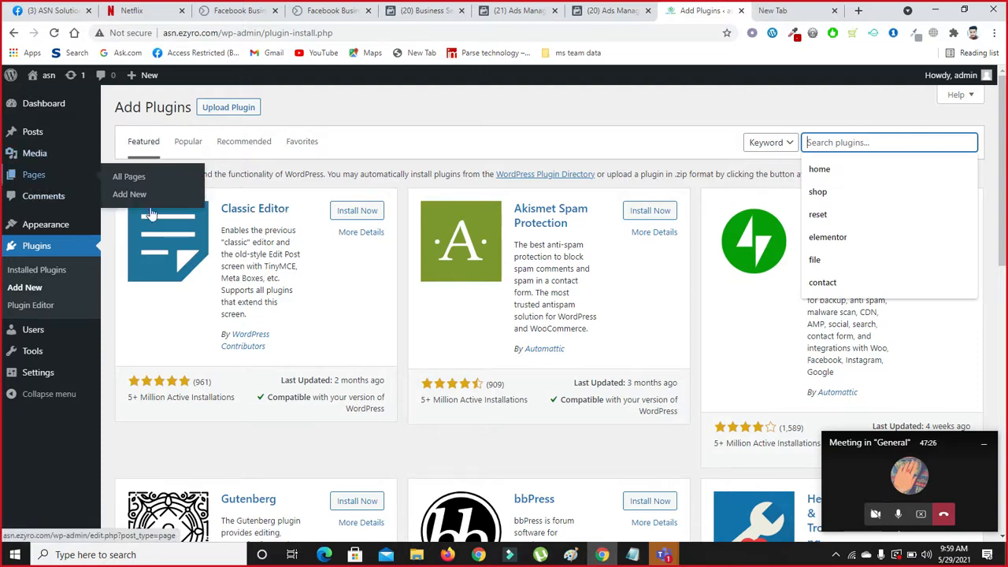
Step: Install the Classic Editor plugin from the featured plugins and activate it
{"action": "mouse_move", "coordinate": [1003, 124]}
{"action": "left_mouse_down"}
{"action": "mouse_move", "coordinate": [1003, 148]}
{"action": "mouse_move", "coordinate": [1003, 119]}
{"action": "left_mouse_up"}
{"action": "left_click", "coordinate": [366, 210]}
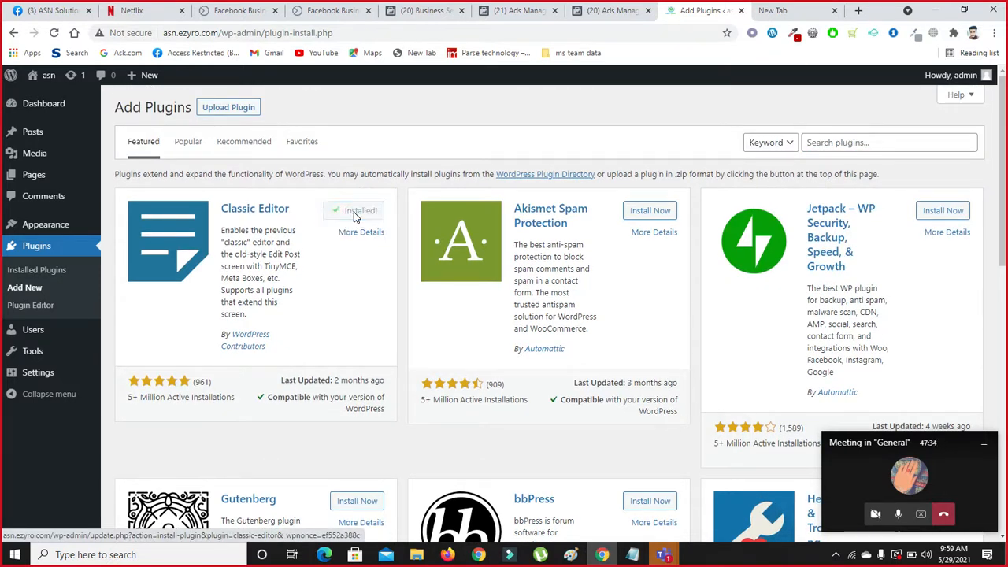
{"action": "left_click", "coordinate": [361, 219]}
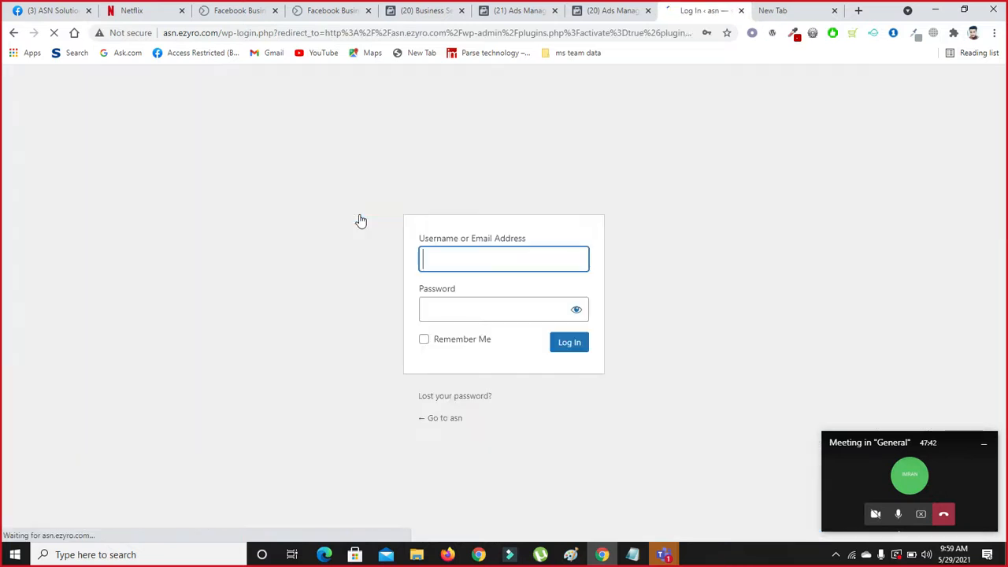
Step: Log back in to the site with the saved admin username and password, and dismiss the password-change warning
{"action": "left_click", "coordinate": [453, 254]}
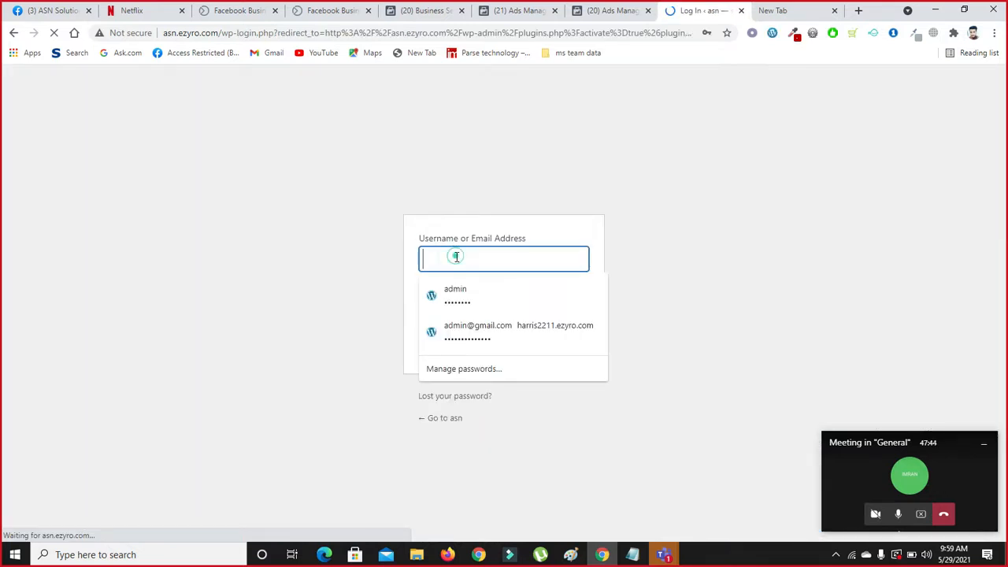
{"action": "left_click", "coordinate": [461, 300]}
{"action": "left_click", "coordinate": [560, 340]}
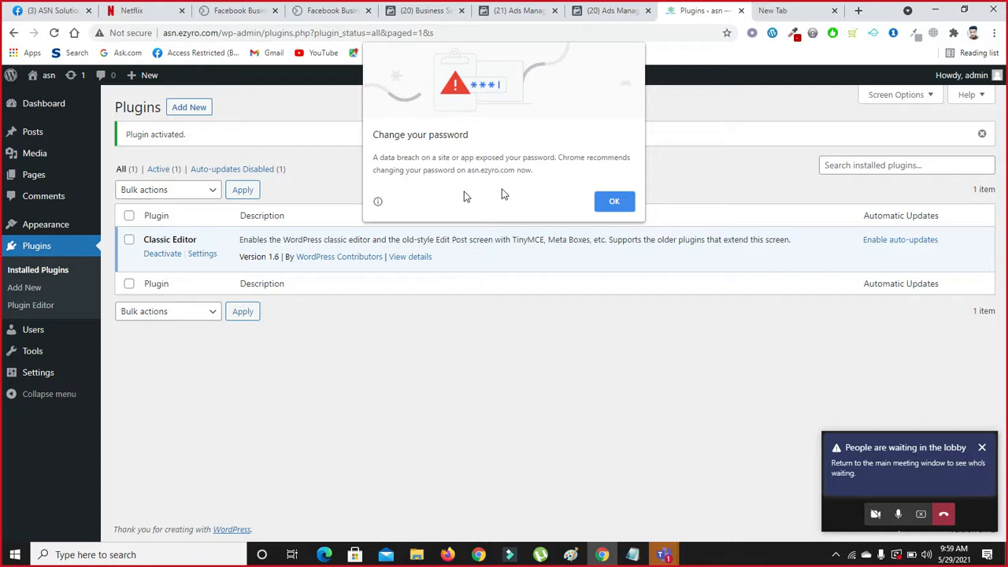
{"action": "left_click", "coordinate": [613, 202]}
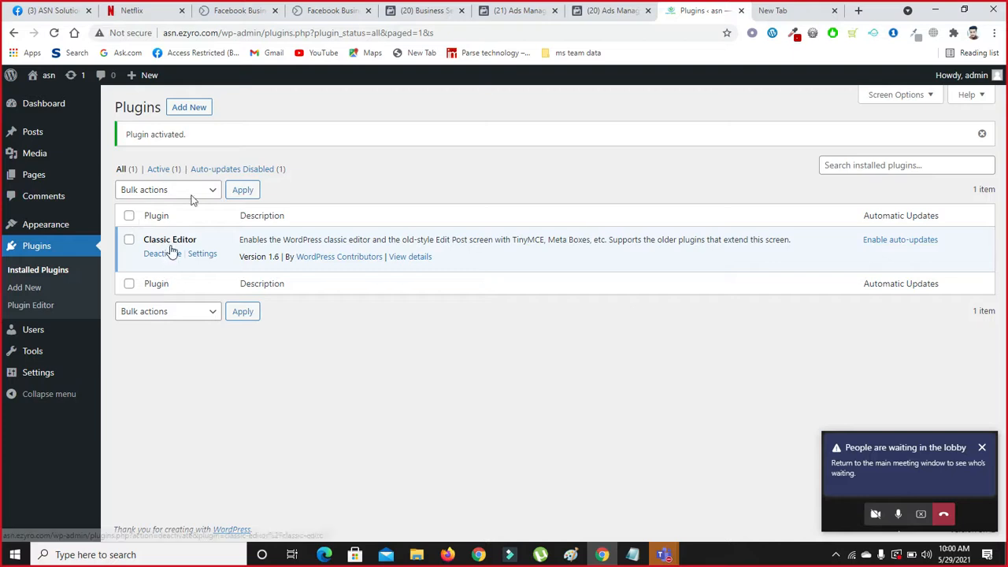
Step: Return to the Add Plugins page and install the Jetpack – WP Security, Backup, Speed, & Growth plugin
{"action": "left_click", "coordinate": [194, 107]}
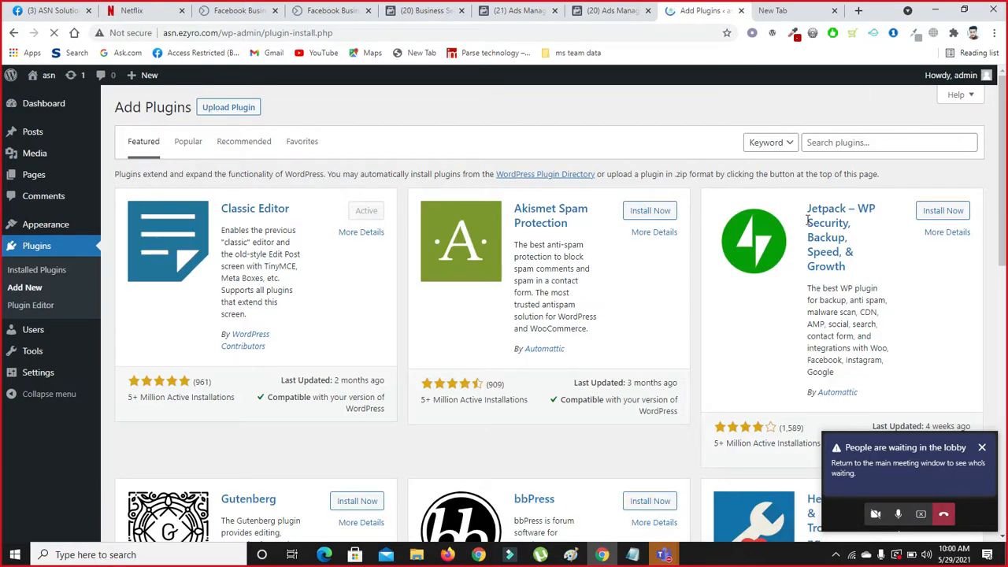
{"action": "scroll", "coordinate": [894, 154], "scroll_direction": "down", "scroll_amount": 1}
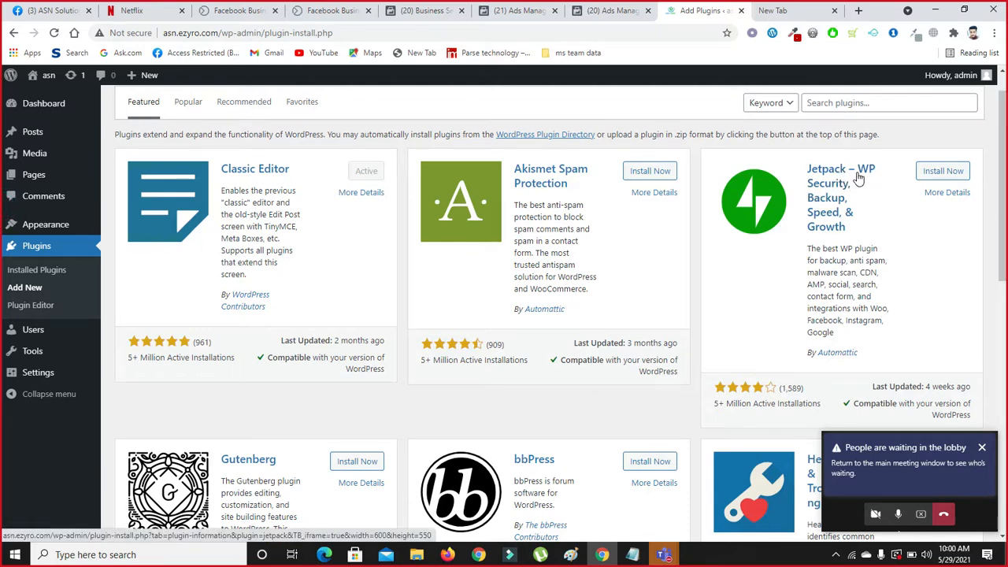
{"action": "left_click", "coordinate": [949, 172]}
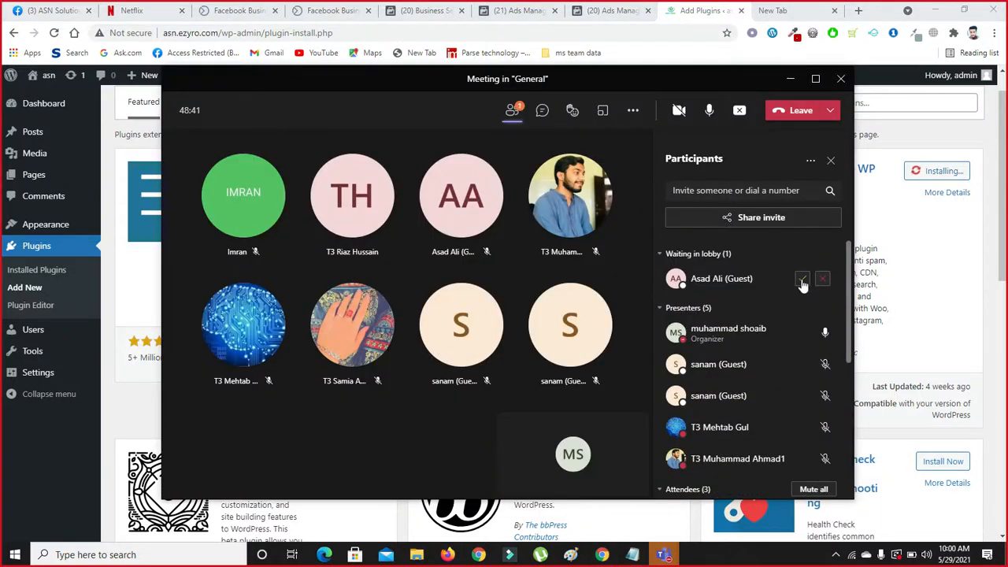
Step: Admit the guest waiting in the Microsoft Teams meeting lobby and minimise the meeting window
{"action": "left_click", "coordinate": [802, 280]}
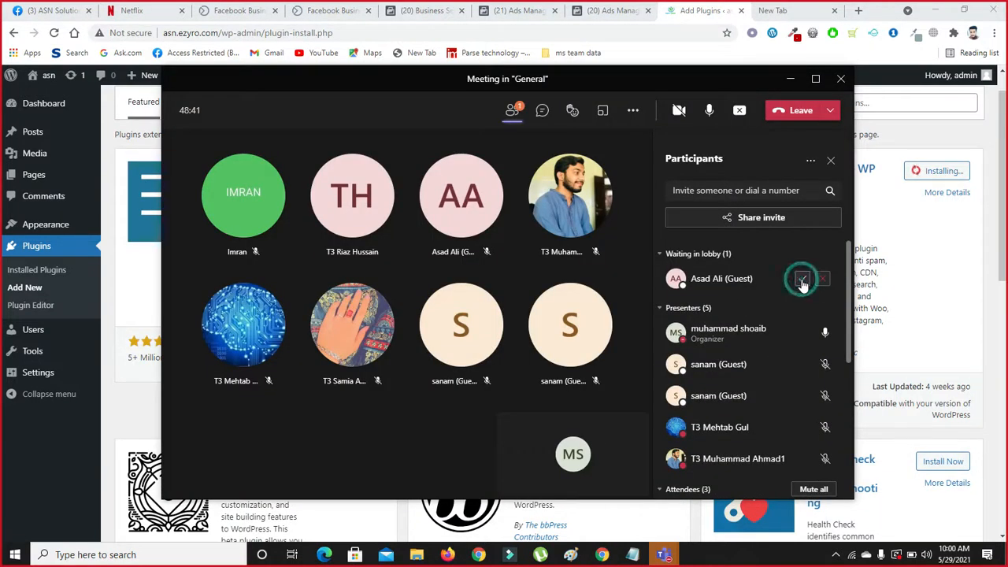
{"action": "left_click", "coordinate": [790, 78]}
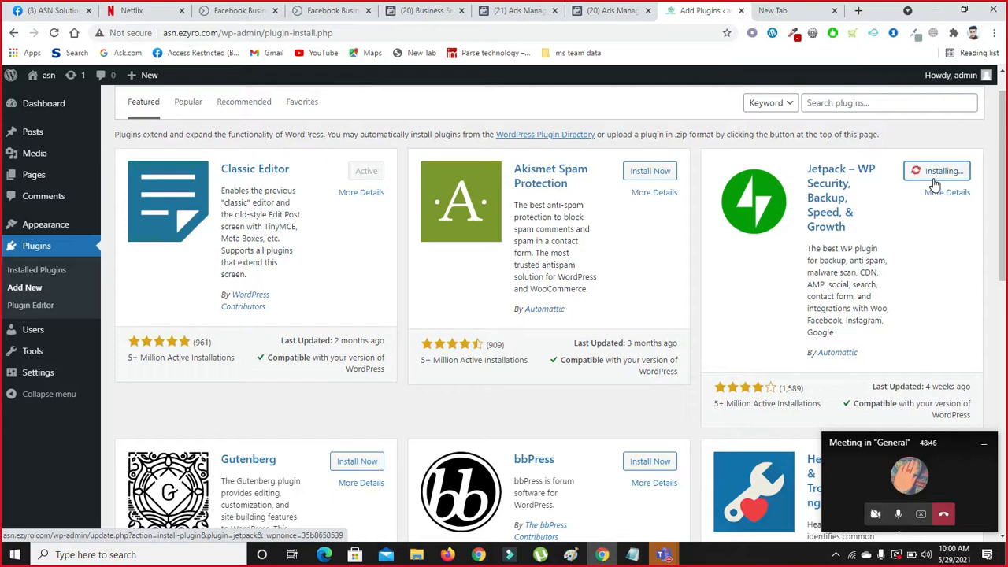
Step: Examine the screenshots and the full description in Jetpack's plugin details, and close the details
{"action": "left_click_drag", "start_coordinate": [1006, 165], "coordinate": [1001, 219]}
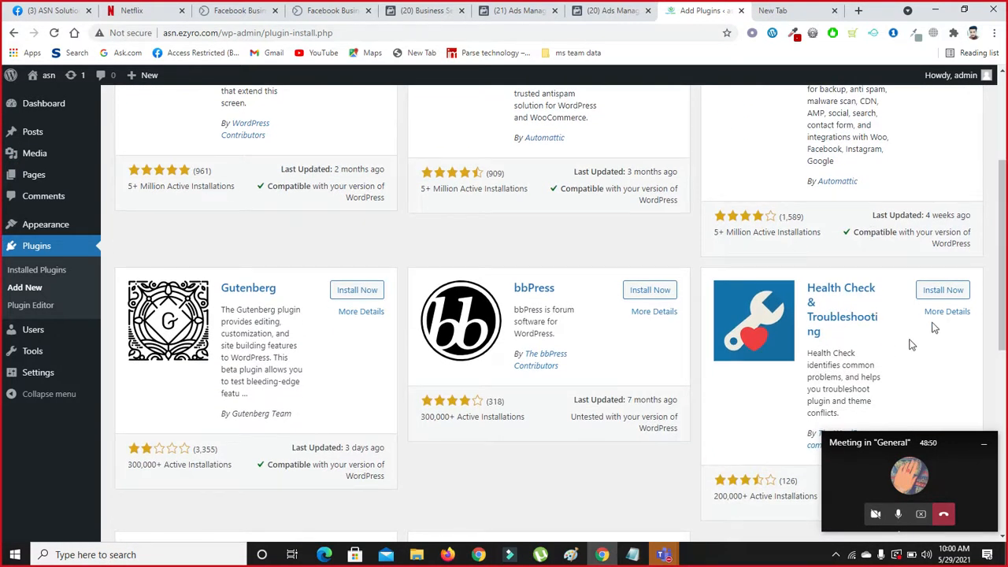
{"action": "scroll", "coordinate": [3, 370], "scroll_direction": "down", "scroll_amount": 3}
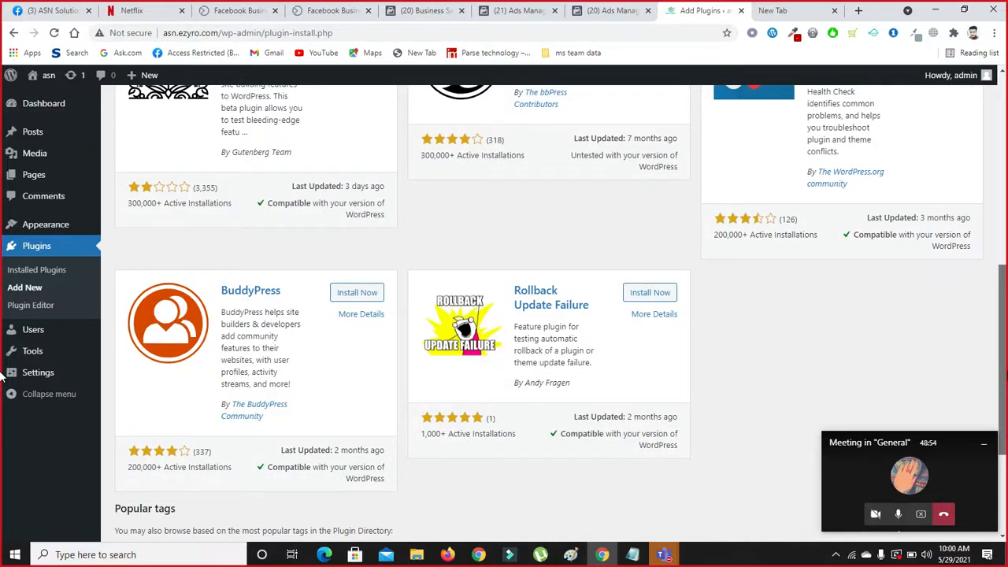
{"action": "scroll", "coordinate": [4, 379], "scroll_direction": "up", "scroll_amount": 6}
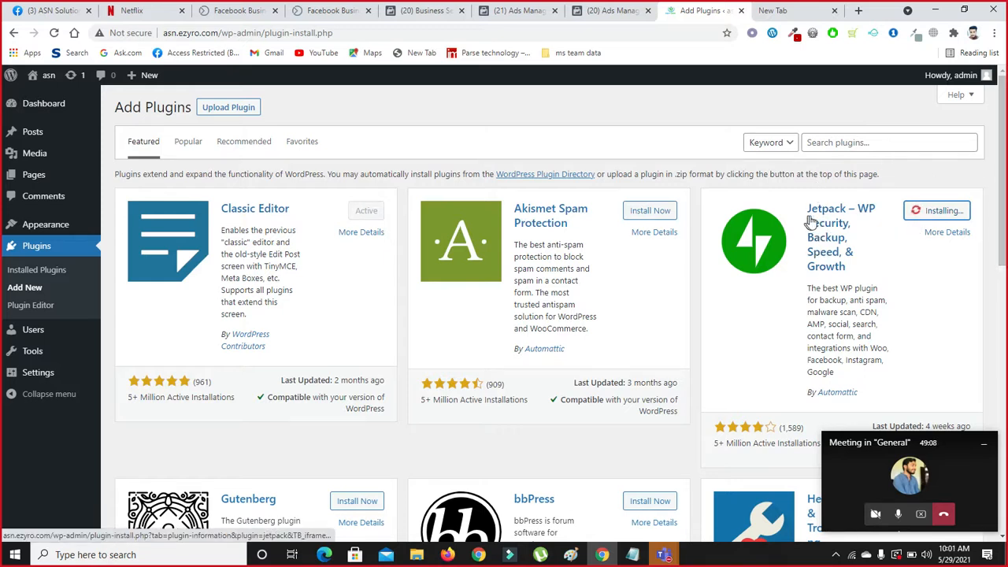
{"action": "left_click", "coordinate": [820, 247]}
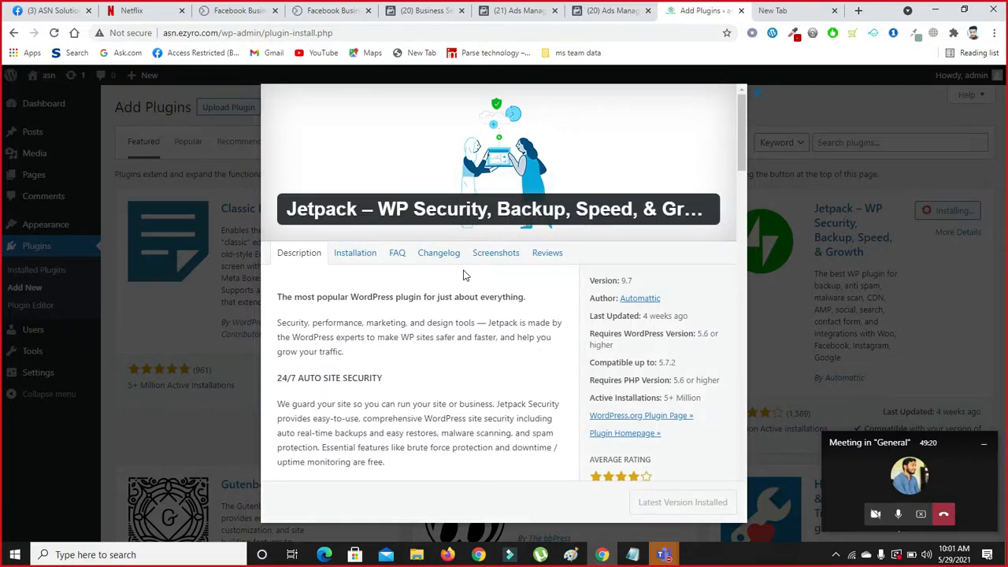
{"action": "left_click", "coordinate": [496, 256]}
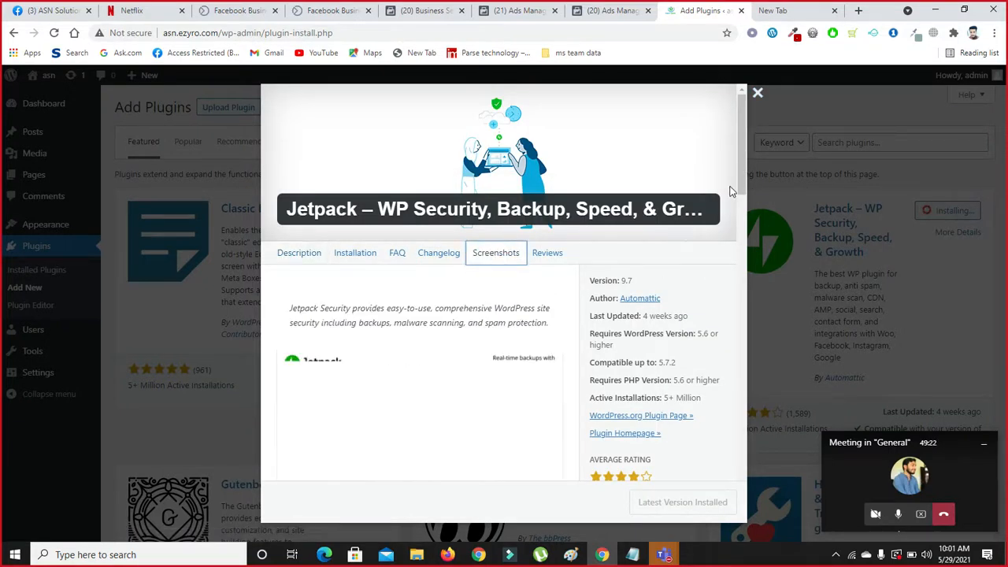
{"action": "left_click_drag", "start_coordinate": [748, 170], "coordinate": [713, 111]}
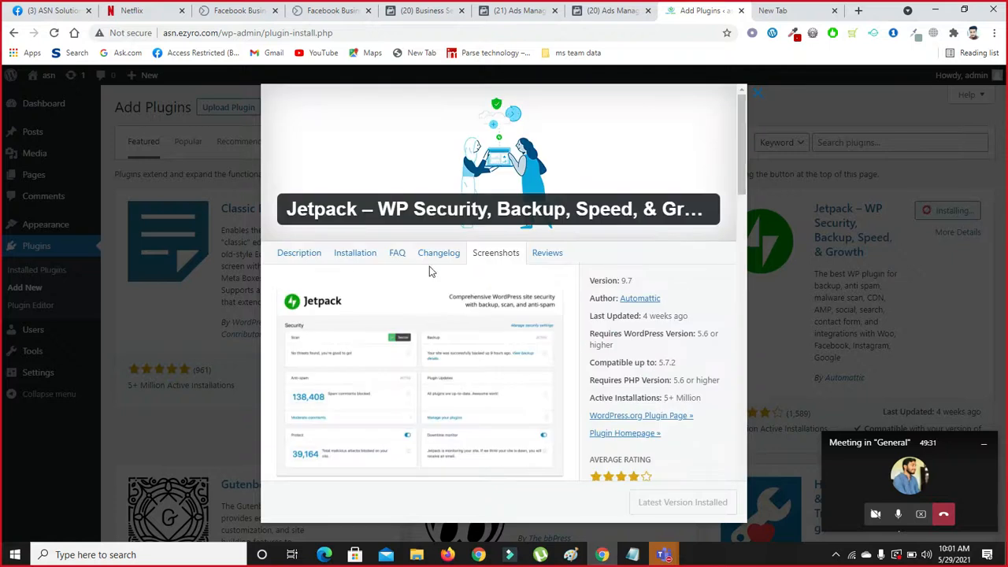
{"action": "left_click", "coordinate": [314, 253]}
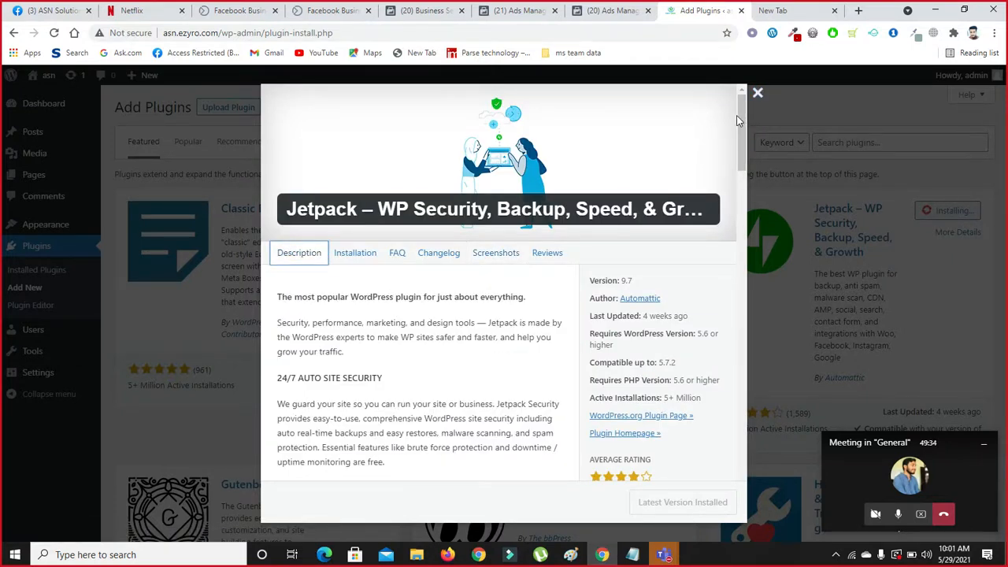
{"action": "left_click_drag", "start_coordinate": [740, 118], "coordinate": [728, 475]}
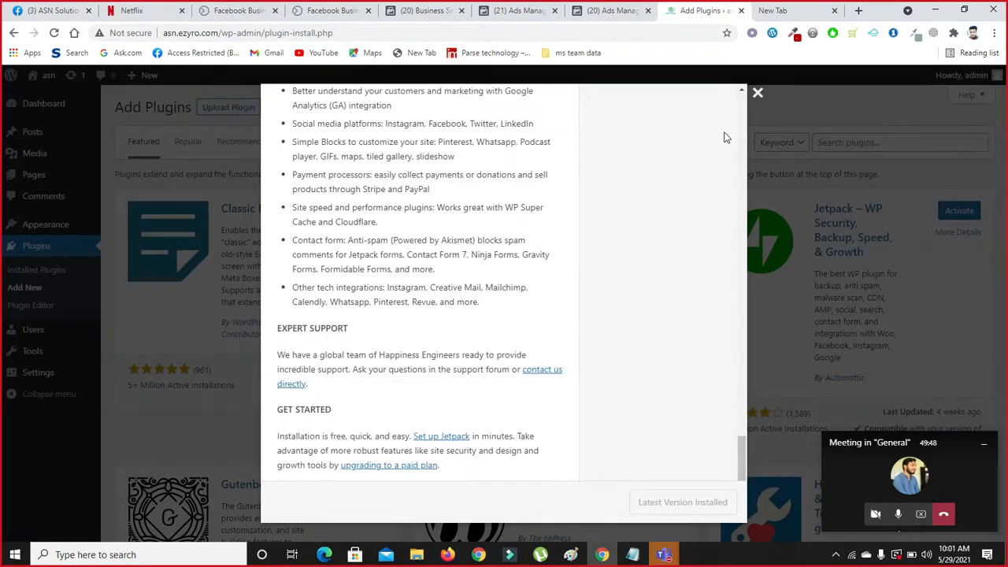
{"action": "left_click", "coordinate": [755, 93]}
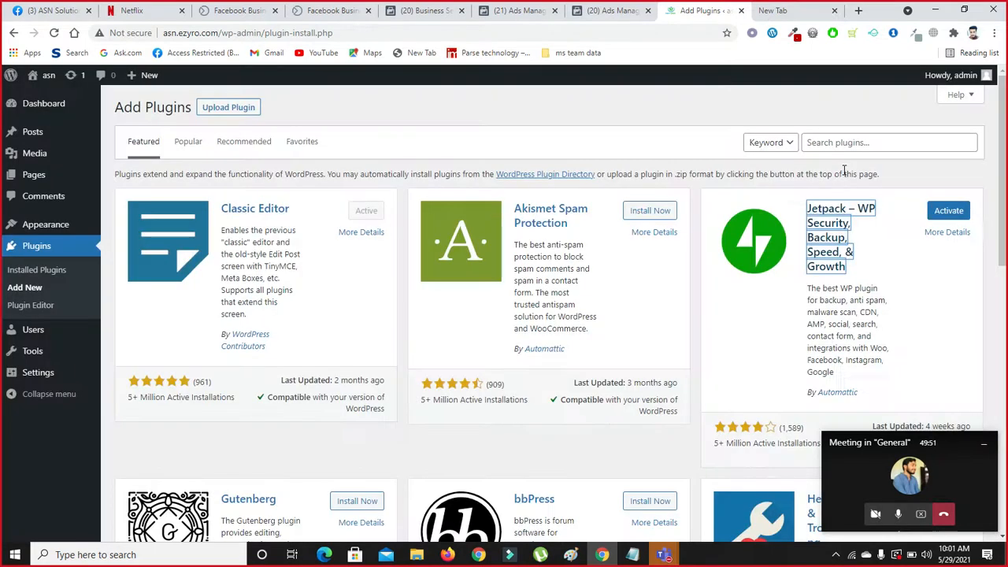
Step: Activate the Jetpack plugin and dismiss its setup prompt to show the installed plugins list
{"action": "left_click", "coordinate": [950, 215]}
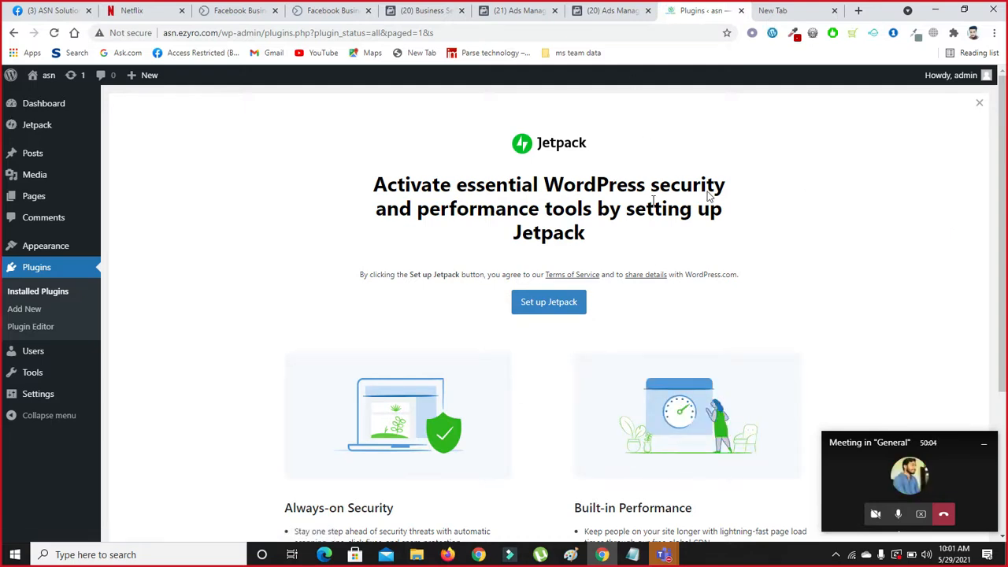
{"action": "left_click", "coordinate": [979, 103]}
{"action": "scroll", "coordinate": [3, 260], "scroll_direction": "down", "scroll_amount": 1}
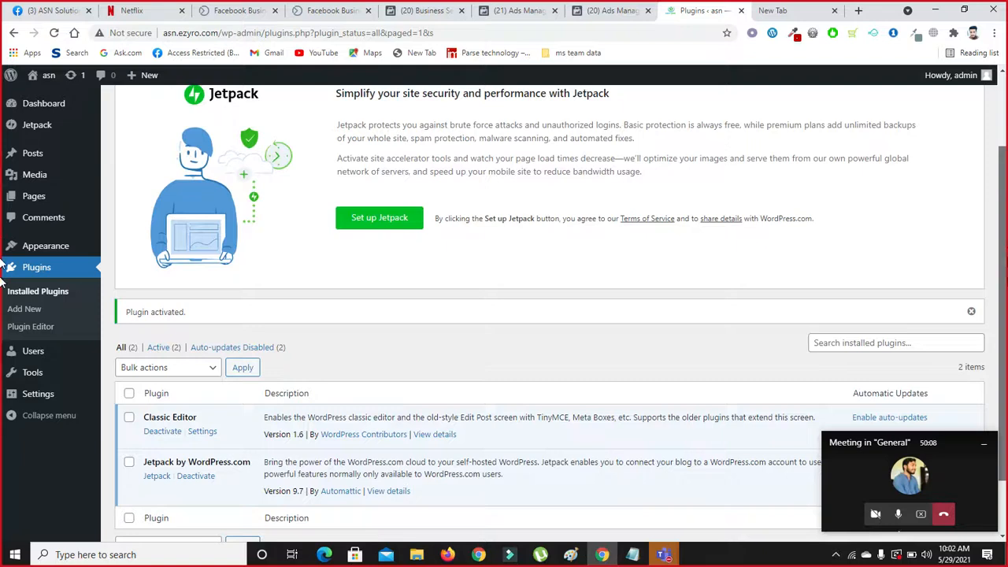
{"action": "scroll", "coordinate": [452, 315], "scroll_direction": "down", "scroll_amount": 1}
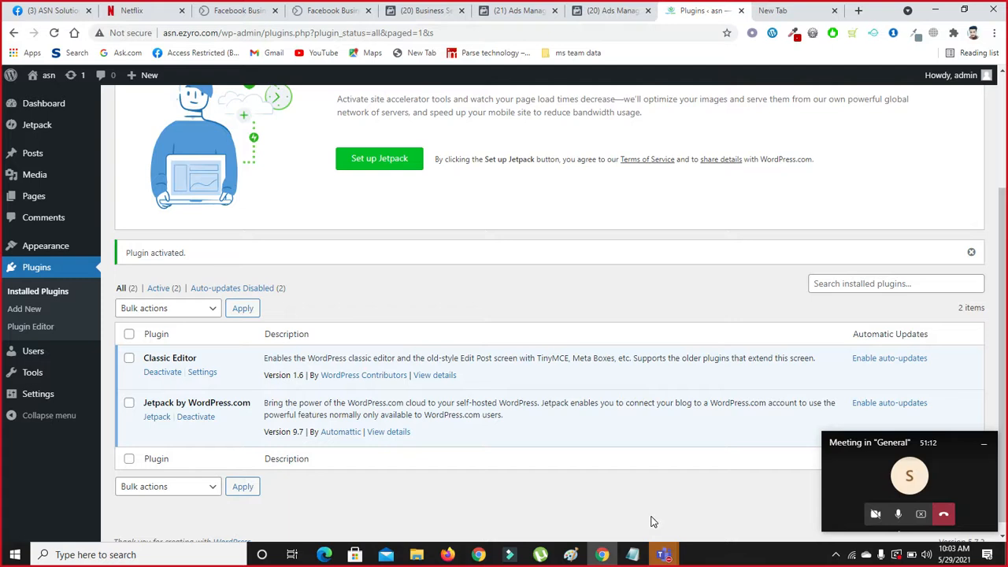
Step: Switch to the Microsoft Teams meeting and try to stop sharing the screen
{"action": "mouse_move", "coordinate": [668, 553]}
{"action": "mouse_move", "coordinate": [705, 476]}
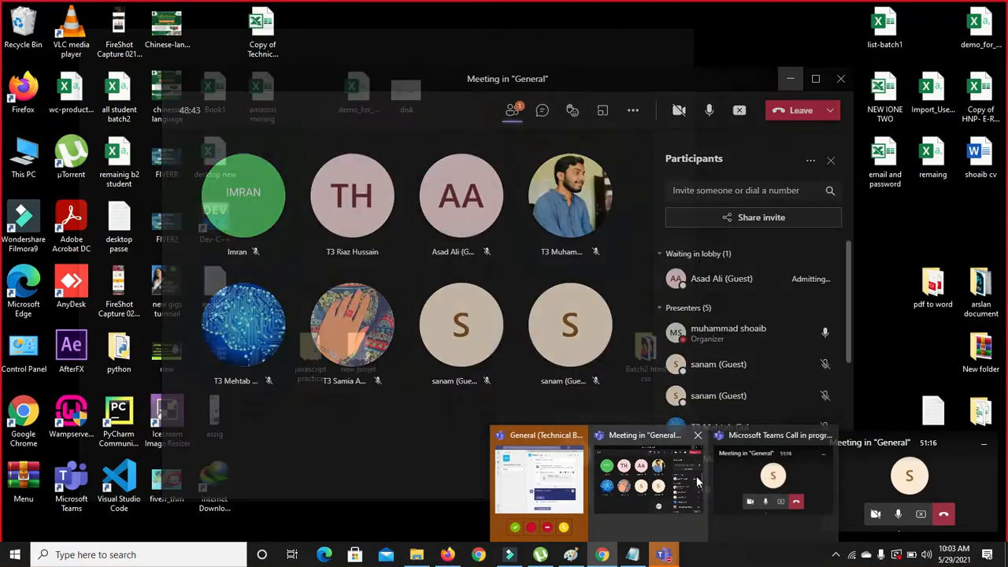
{"action": "left_click", "coordinate": [676, 486]}
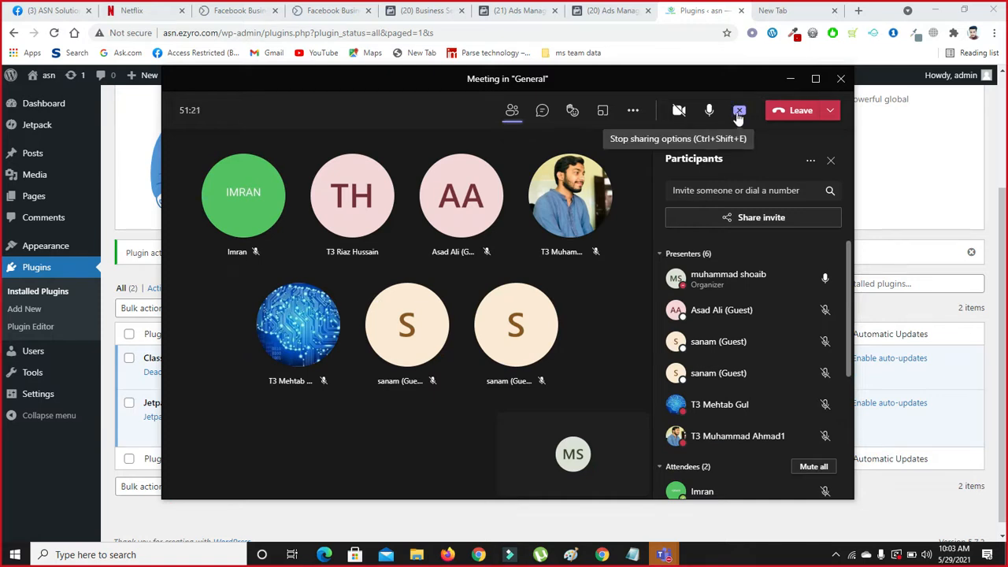
{"action": "left_click", "coordinate": [739, 114]}
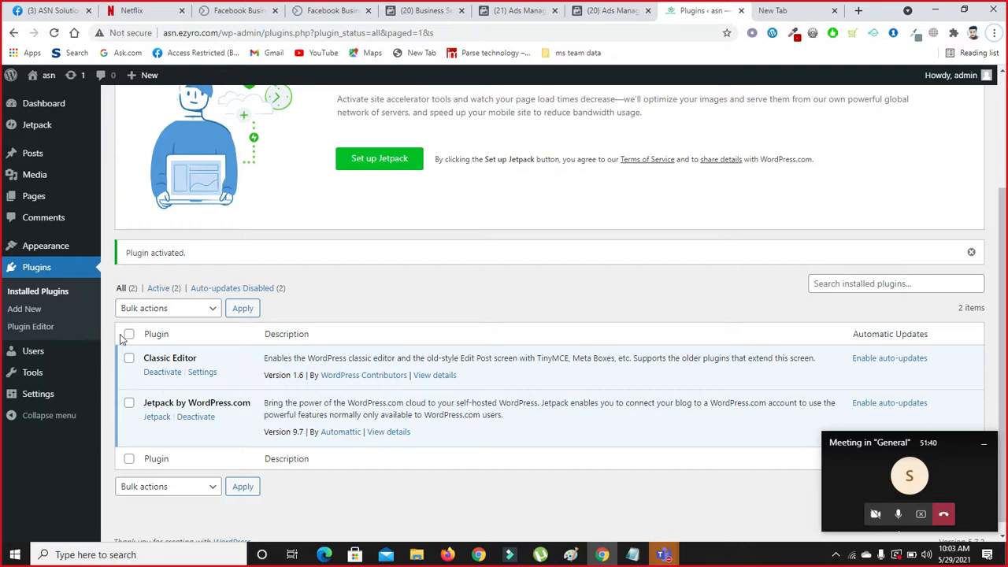
Step: Deactivate the Classic Editor and Jetpack plugins in the installed plugins list
{"action": "left_click", "coordinate": [162, 375]}
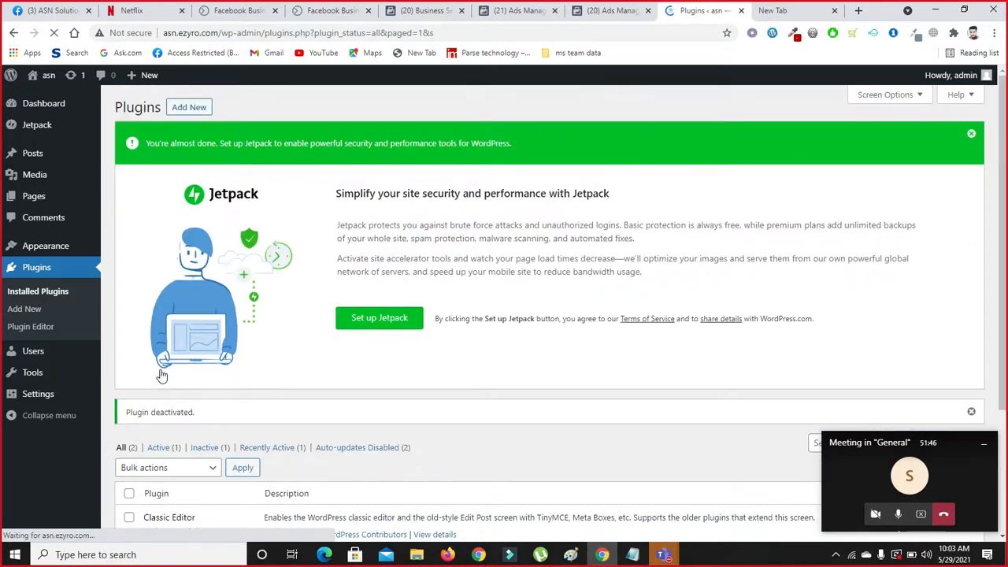
{"action": "left_click_drag", "start_coordinate": [1003, 180], "coordinate": [1004, 319]}
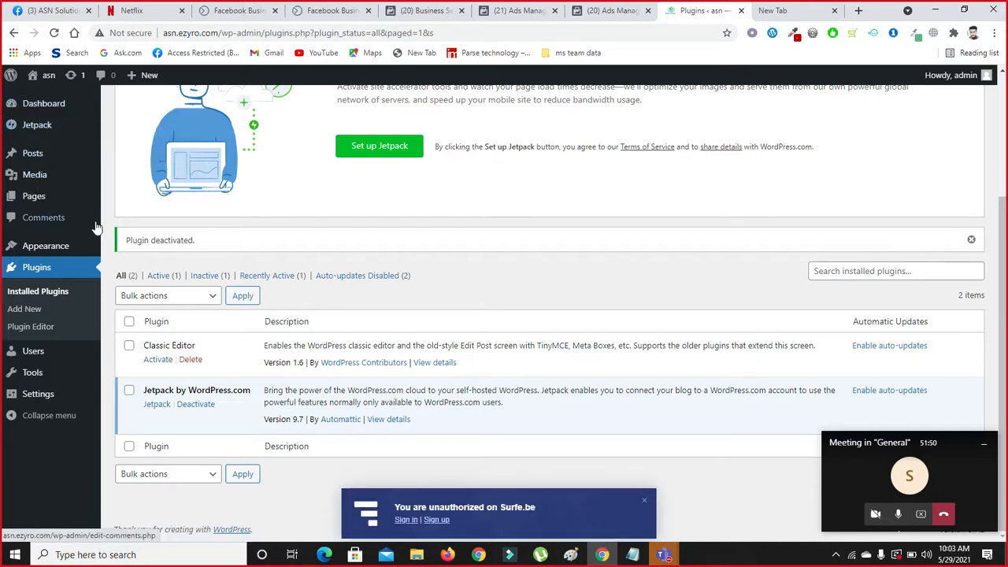
{"action": "left_click", "coordinate": [190, 405]}
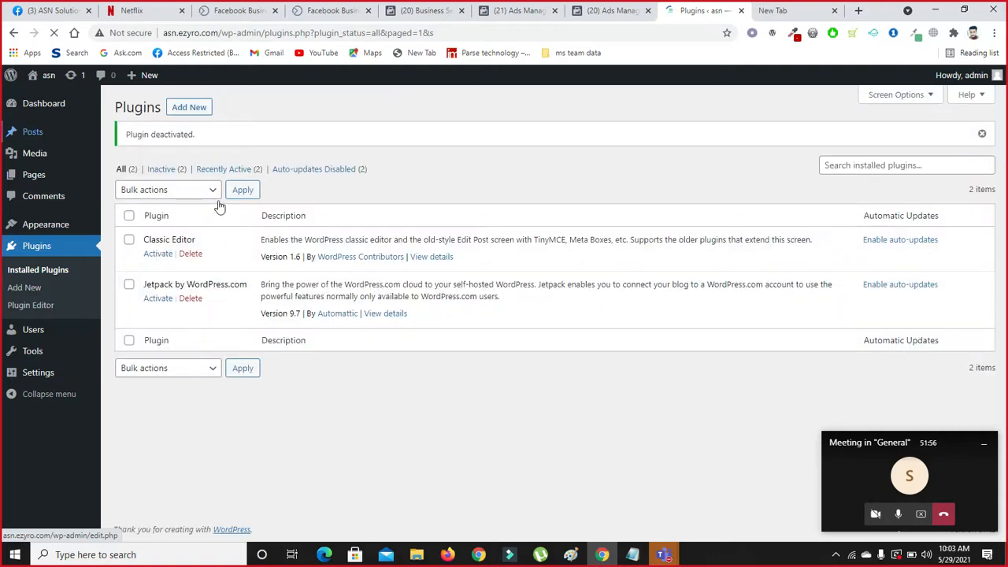
Step: Activate the Jetpack plugin in the installed plugins list and deactivate it again
{"action": "left_click", "coordinate": [158, 301]}
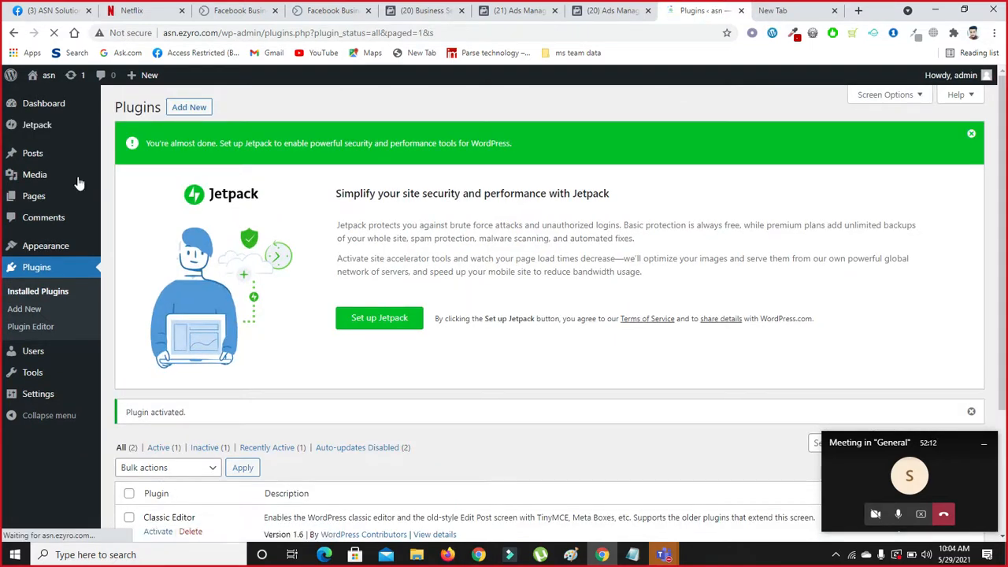
{"action": "scroll", "coordinate": [118, 315], "scroll_direction": "down", "scroll_amount": 3}
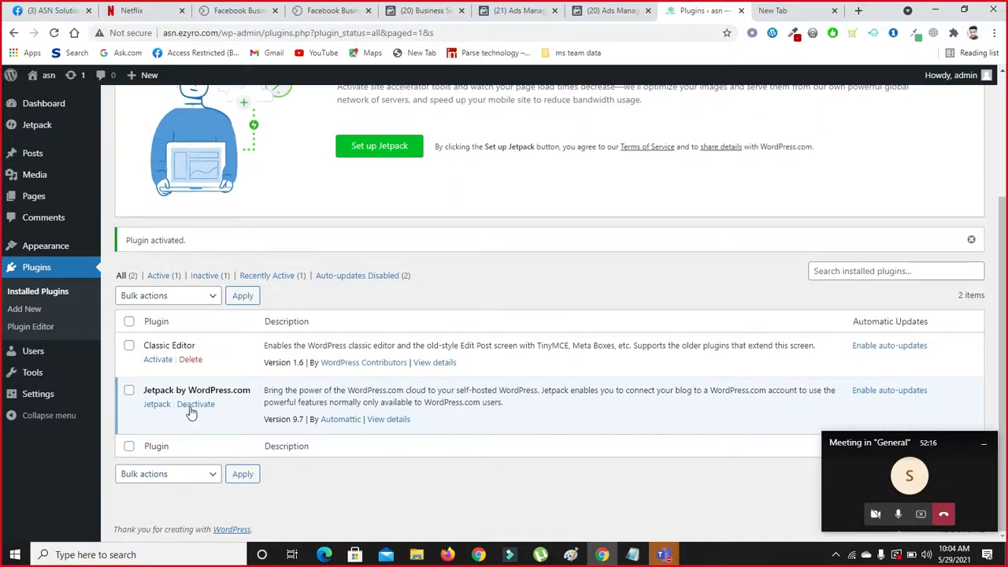
{"action": "left_click", "coordinate": [193, 406]}
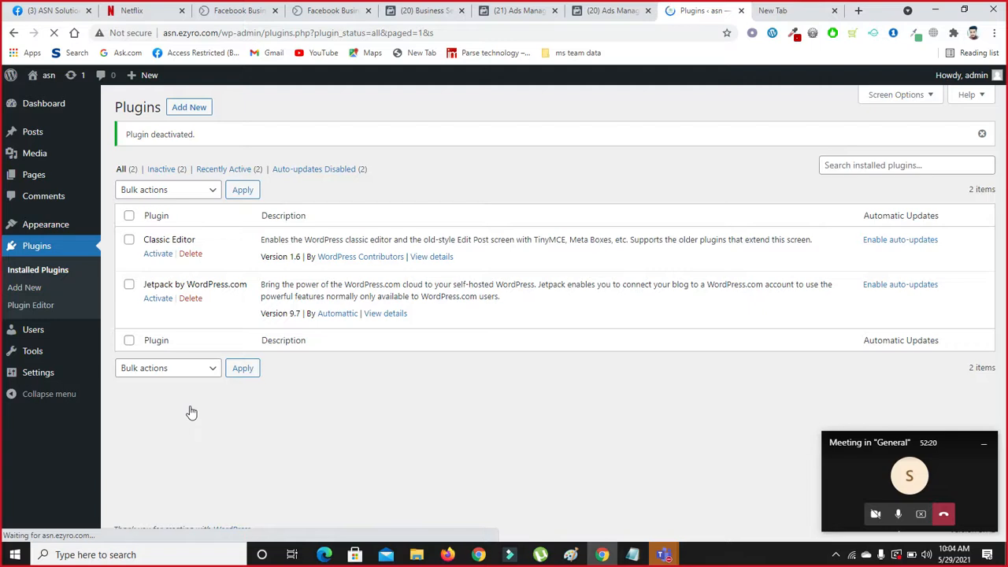
Step: View the active Astra theme's details and open its Astra Options page
{"action": "left_click", "coordinate": [42, 224]}
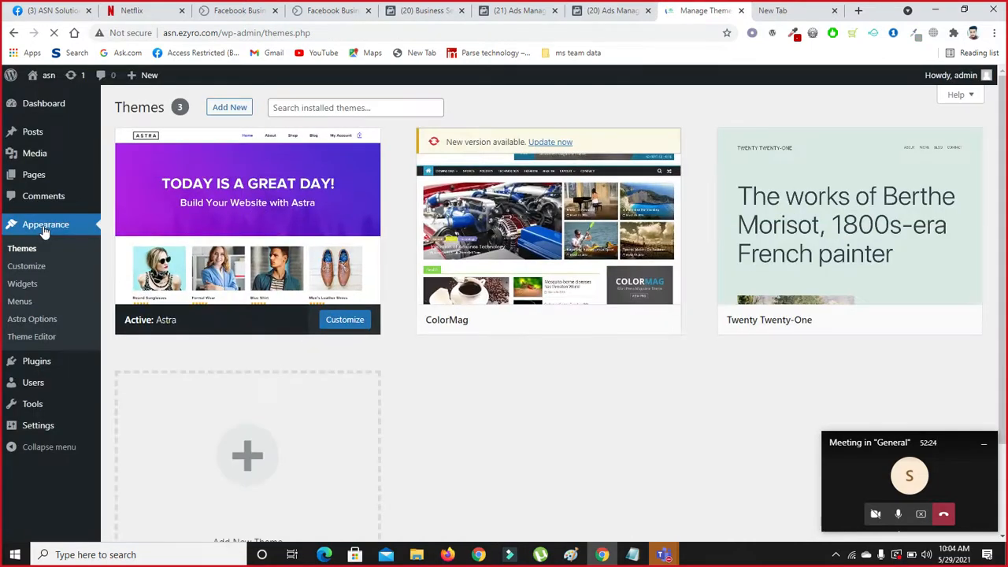
{"action": "left_click", "coordinate": [227, 245]}
{"action": "left_click", "coordinate": [625, 514]}
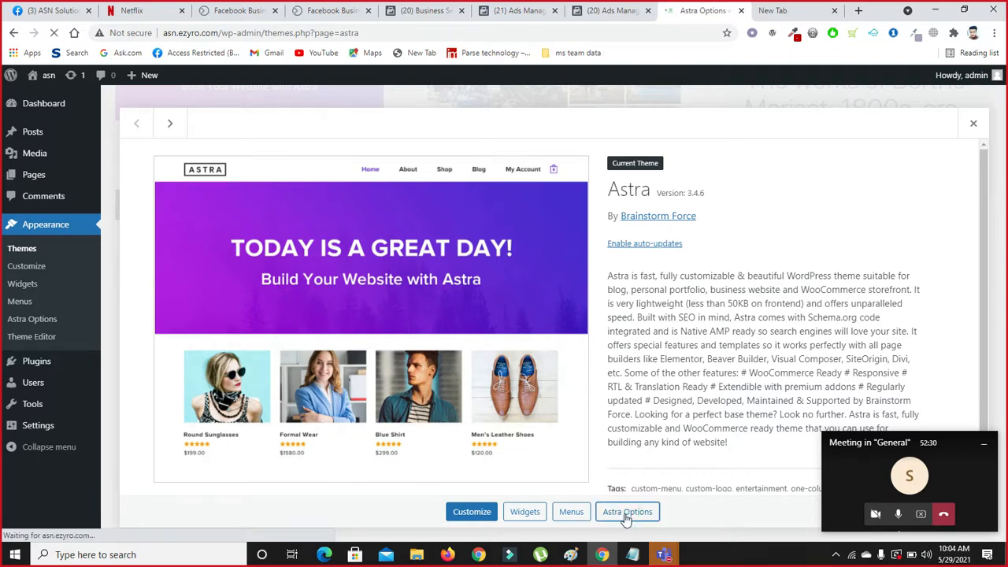
Step: Try to activate the free Import / Export Customizer Settings and Ultimate Addons for Gutenberg plugins from Astra Options
{"action": "scroll", "coordinate": [703, 258], "scroll_direction": "down", "scroll_amount": 10}
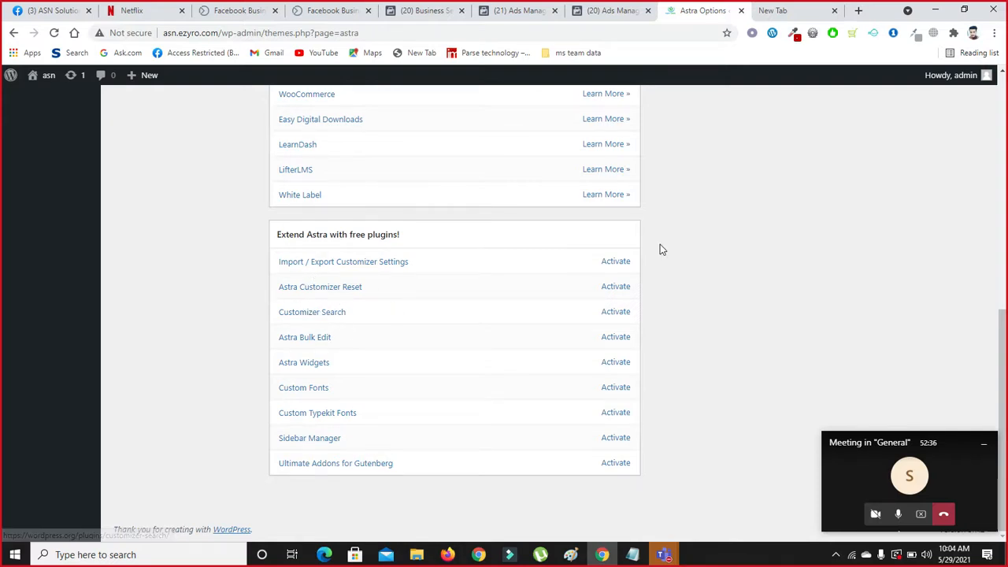
{"action": "left_click", "coordinate": [616, 262]}
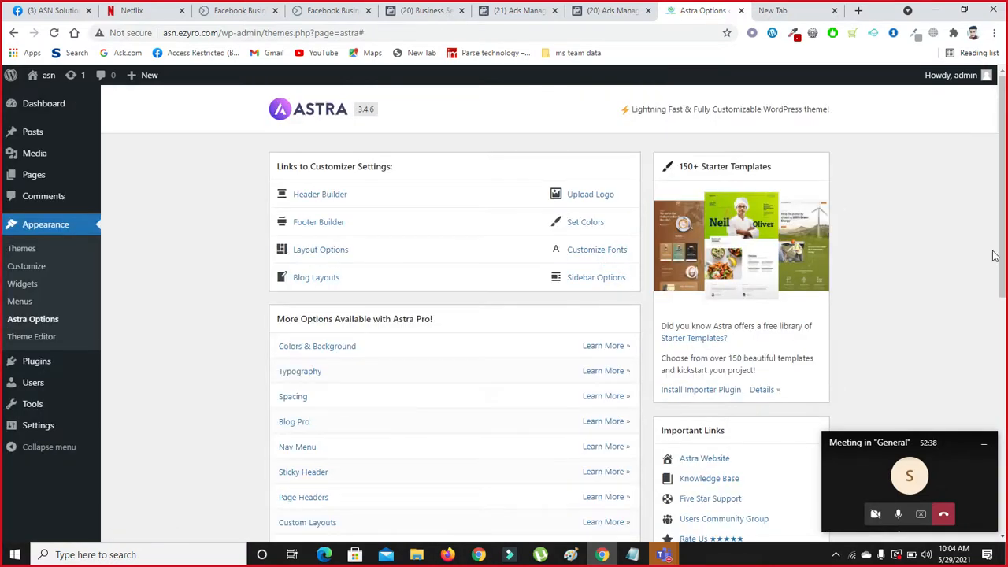
{"action": "scroll", "coordinate": [4, 355], "scroll_direction": "down", "scroll_amount": 6}
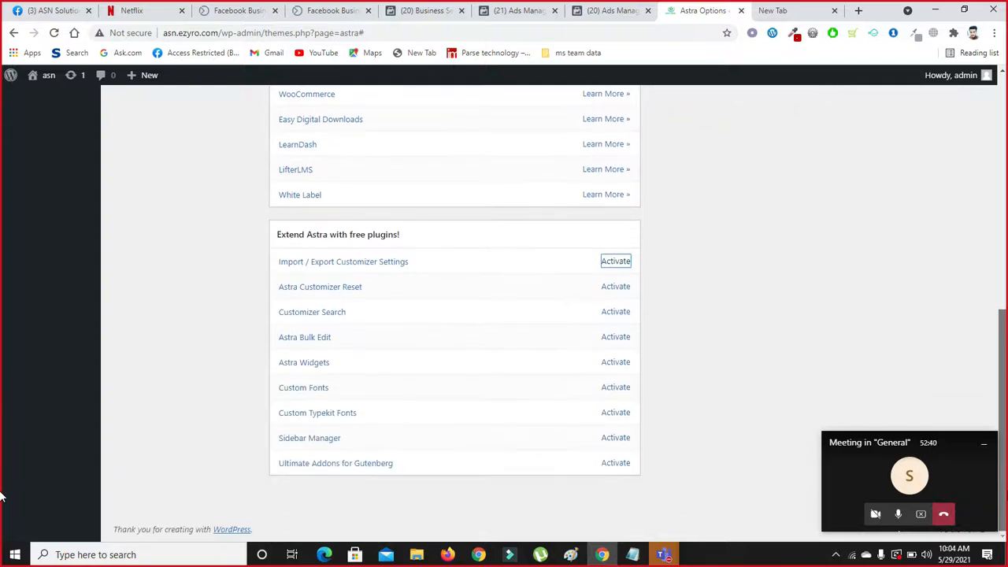
{"action": "left_click", "coordinate": [605, 464]}
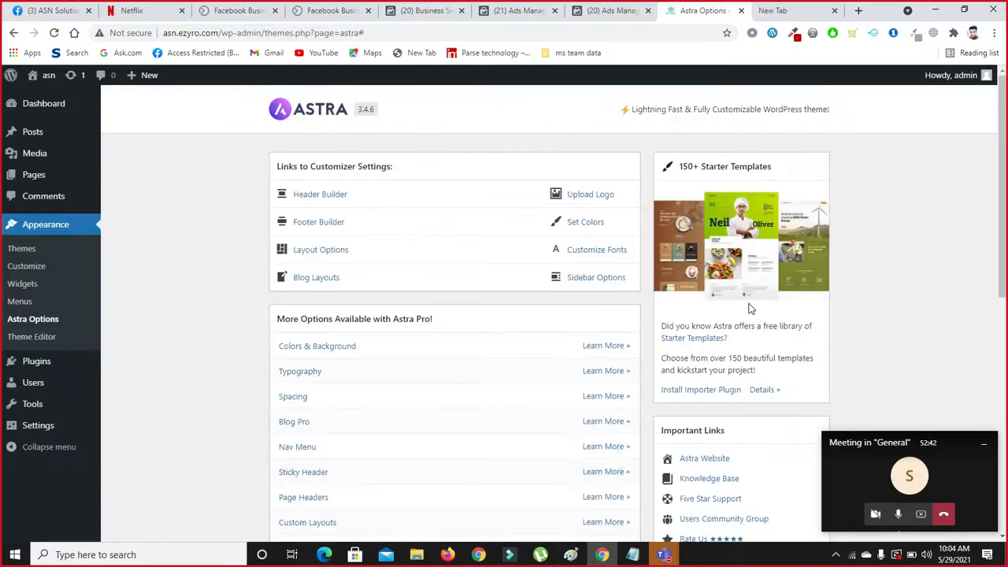
Step: Open the Learn More page for Colors & Background, close it, and look over the Astra Options page
{"action": "left_click", "coordinate": [603, 346]}
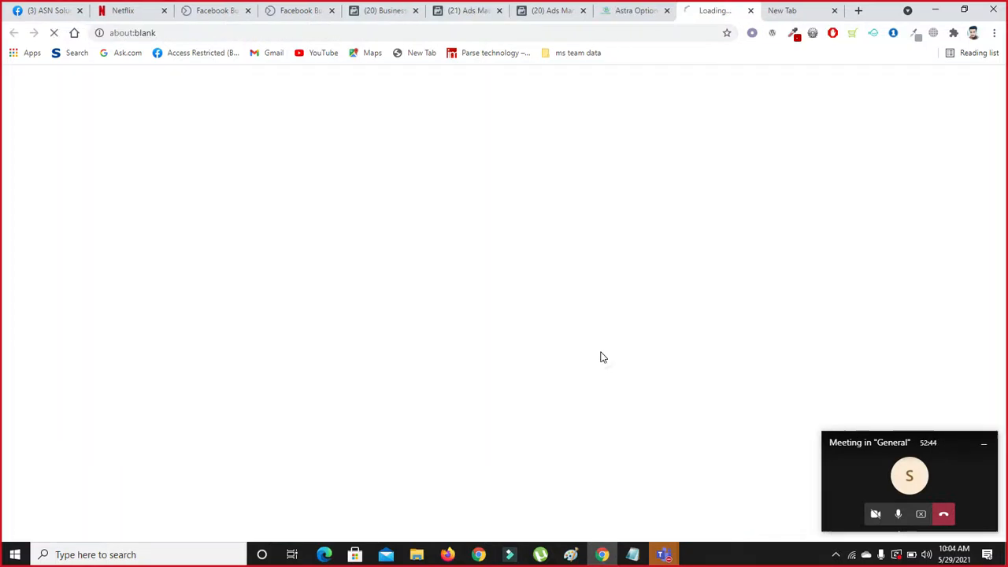
{"action": "left_click", "coordinate": [751, 11]}
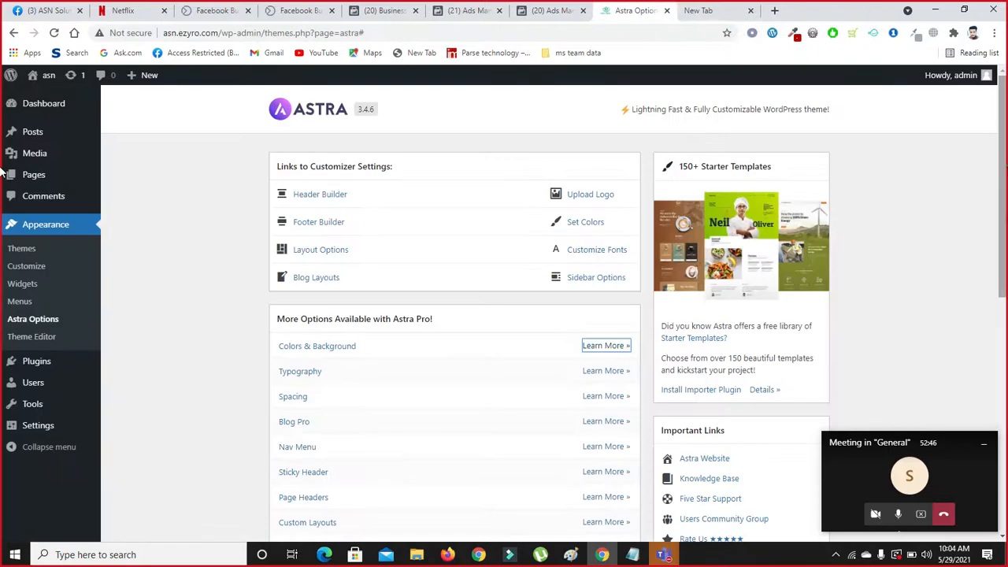
{"action": "scroll", "coordinate": [8, 354], "scroll_direction": "down", "scroll_amount": 6}
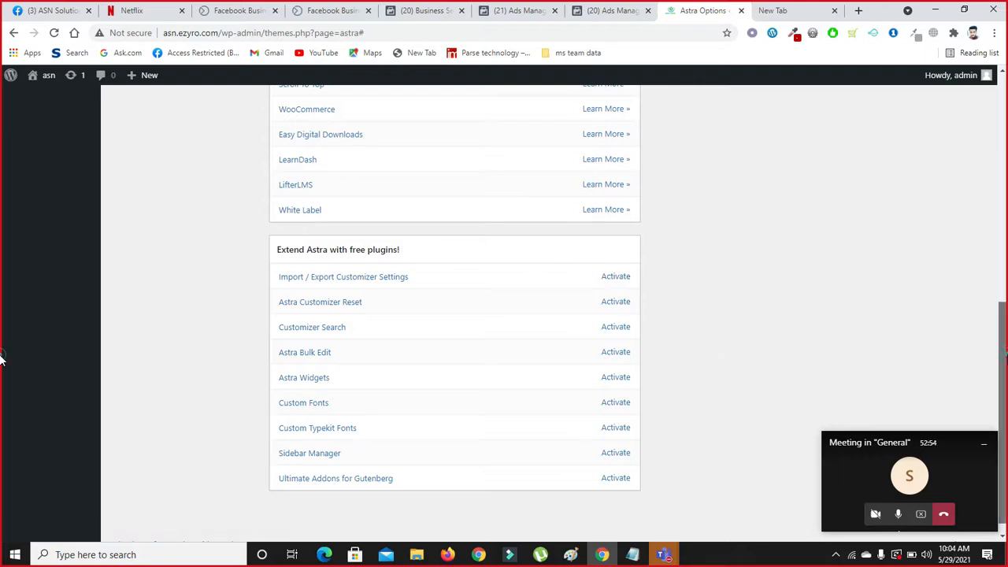
{"action": "scroll", "coordinate": [1005, 408], "scroll_direction": "down", "scroll_amount": 1}
{"action": "scroll", "coordinate": [1005, 408], "scroll_direction": "up", "scroll_amount": 6}
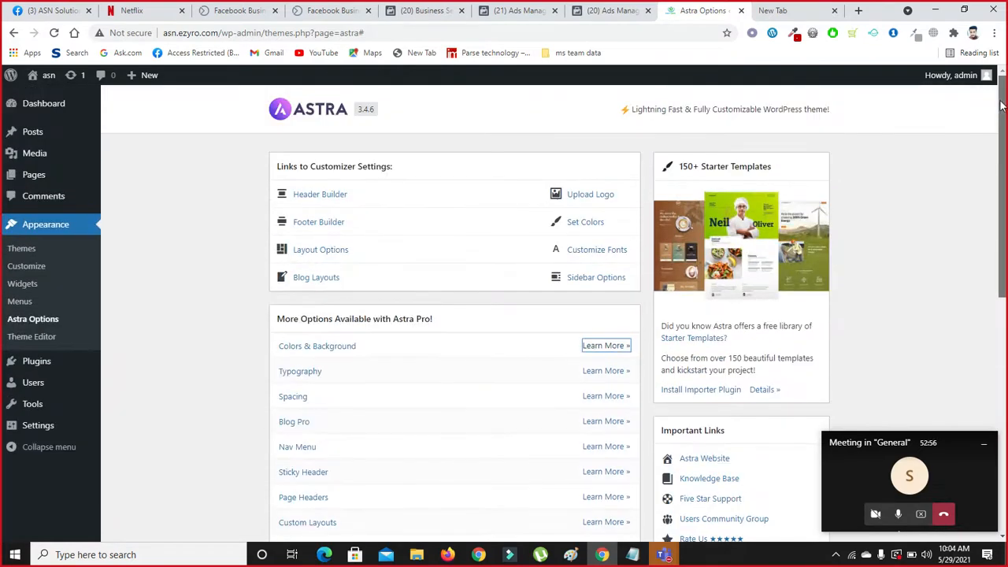
{"action": "scroll", "coordinate": [787, 315], "scroll_direction": "down", "scroll_amount": 1}
{"action": "left_click", "coordinate": [683, 299]}
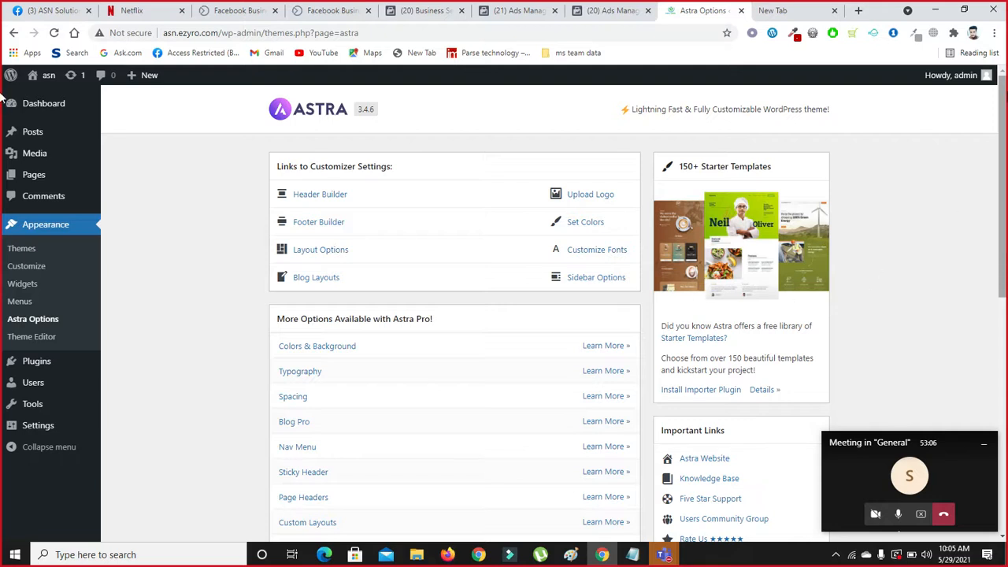
Step: Try once more to activate the Import / Export Customizer Settings plugin among Astra's free plugins
{"action": "scroll", "coordinate": [0, 327], "scroll_direction": "down", "scroll_amount": 6}
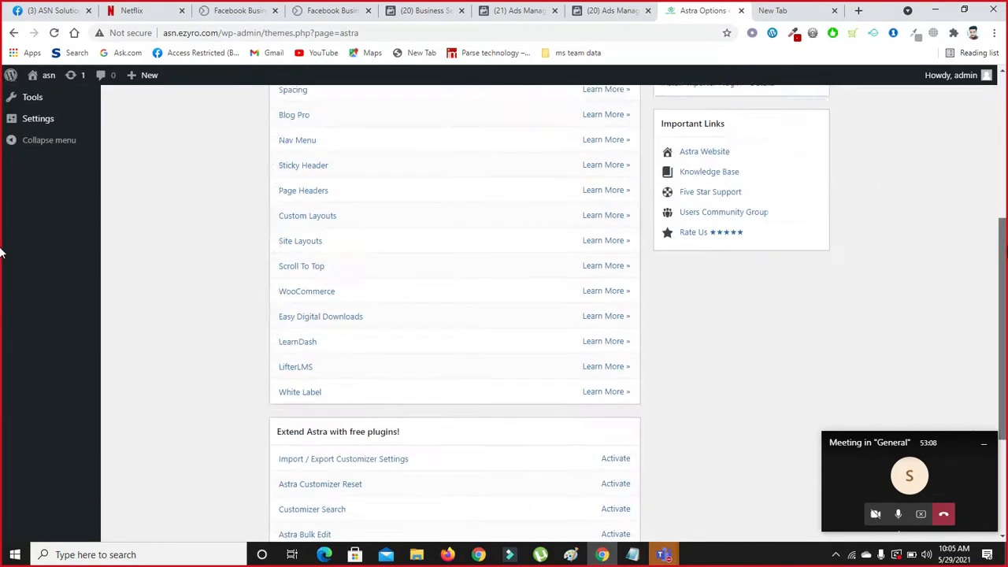
{"action": "scroll", "coordinate": [0, 327], "scroll_direction": "down", "scroll_amount": 1}
{"action": "left_click", "coordinate": [615, 261]}
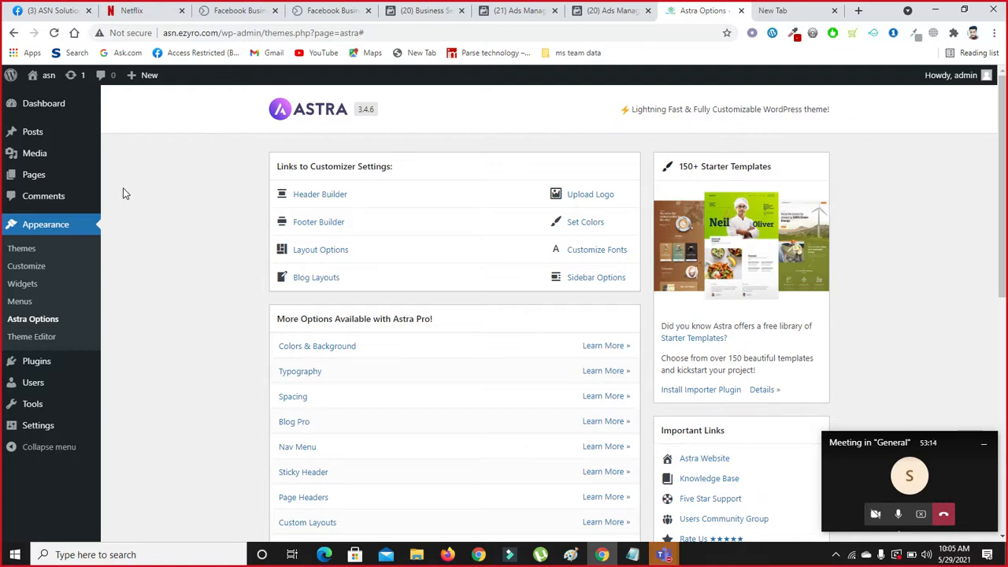
Step: Activate the Classic Editor plugin and open the Home page for editing
{"action": "left_click", "coordinate": [34, 362]}
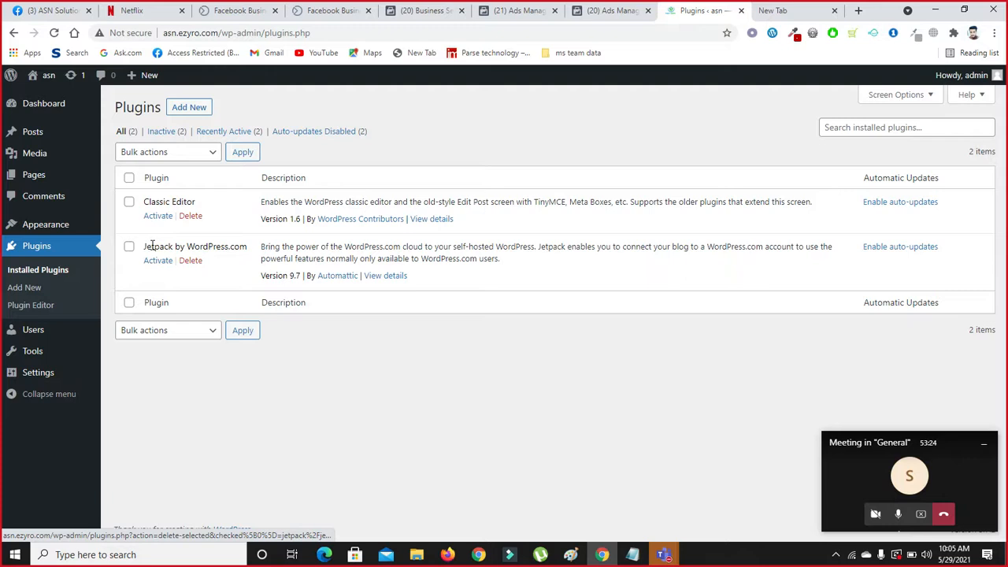
{"action": "left_click", "coordinate": [157, 216]}
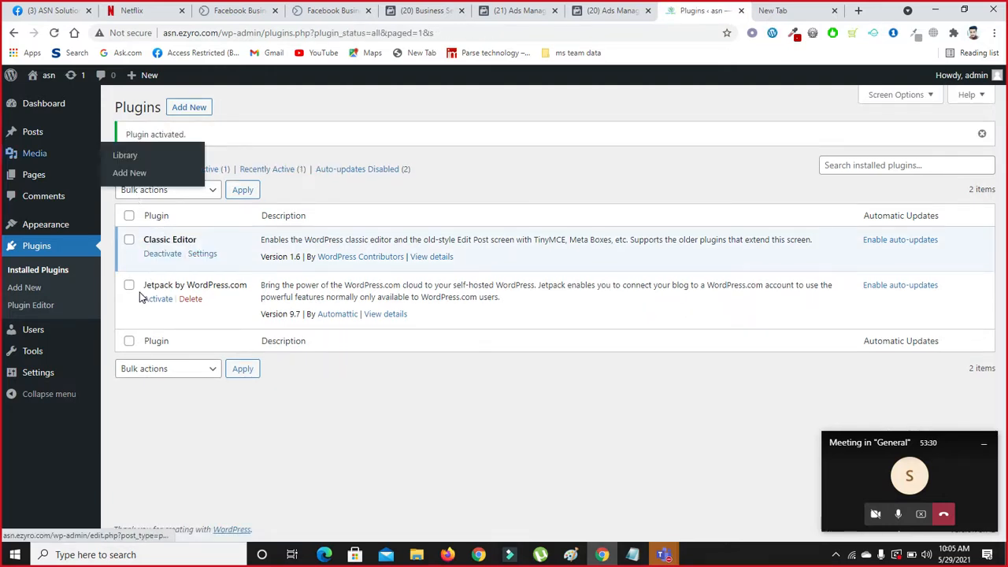
{"action": "left_click", "coordinate": [33, 178]}
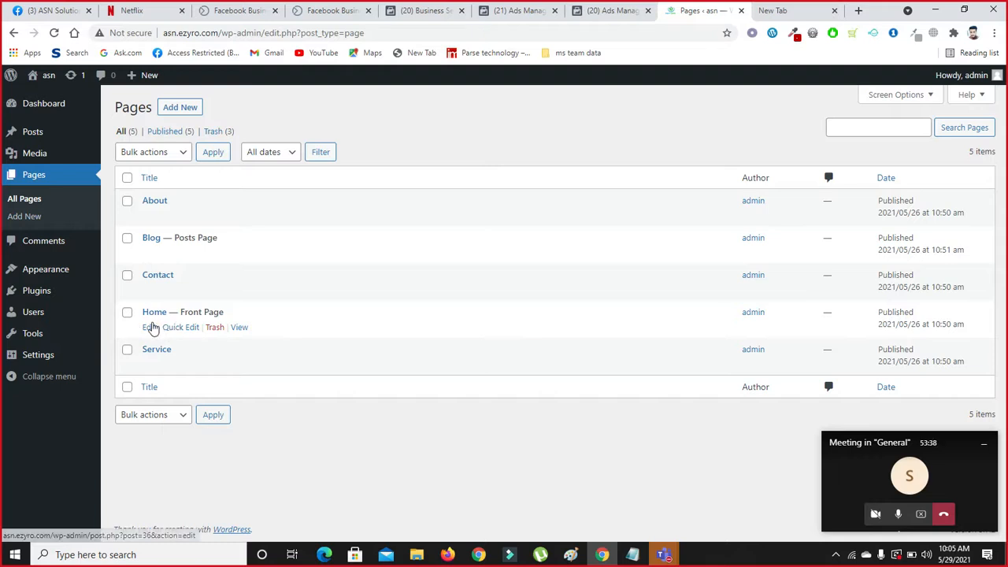
{"action": "left_click", "coordinate": [150, 327]}
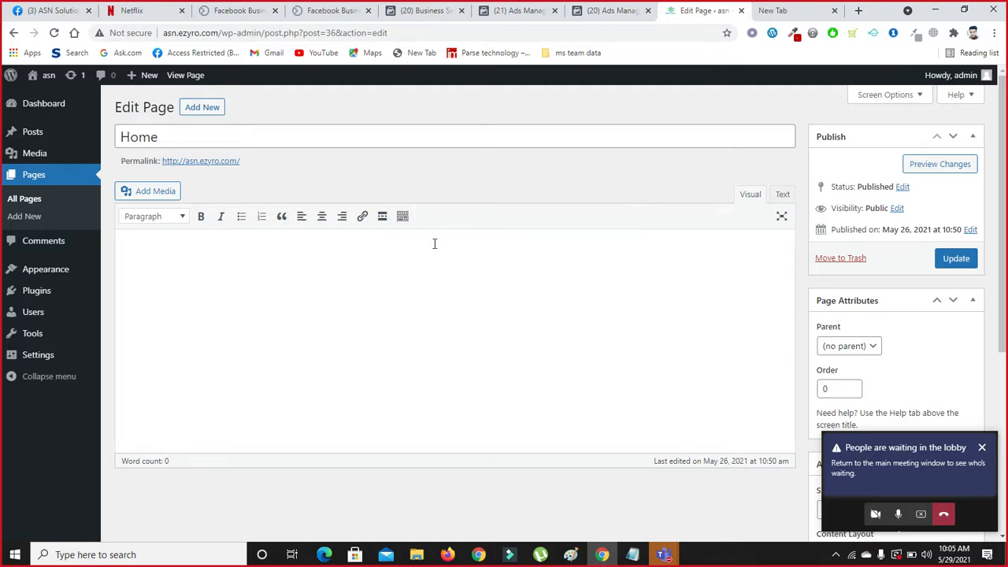
Step: Try out the extra formatting row and the Read More tag in the Home page's classic editor, deleting what was inserted
{"action": "left_click", "coordinate": [403, 218]}
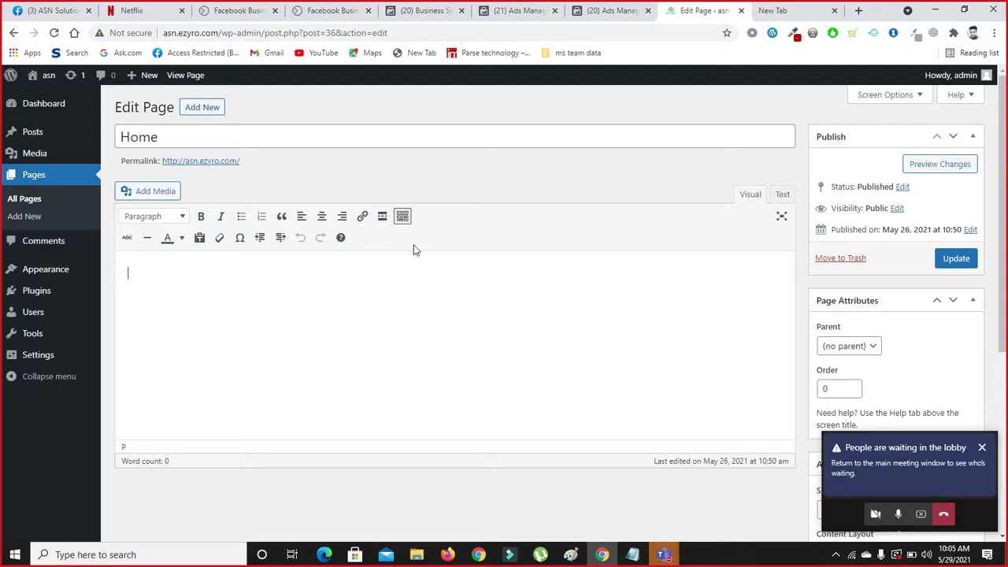
{"action": "left_click", "coordinate": [382, 217]}
{"action": "left_click", "coordinate": [383, 216]}
{"action": "left_click", "coordinate": [402, 218]}
{"action": "left_click", "coordinate": [402, 218]}
{"action": "left_click", "coordinate": [402, 218]}
{"action": "left_click", "coordinate": [374, 299]}
{"action": "left_click", "coordinate": [406, 277]}
{"action": "key", "text": "BackSpace"}
{"action": "key", "text": "BackSpace"}
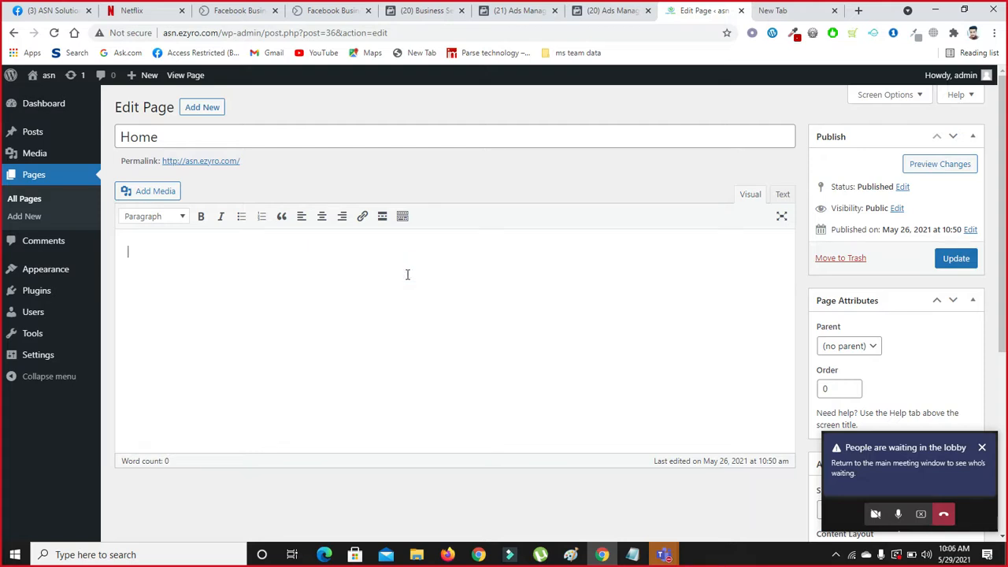
{"action": "left_click", "coordinate": [405, 218]}
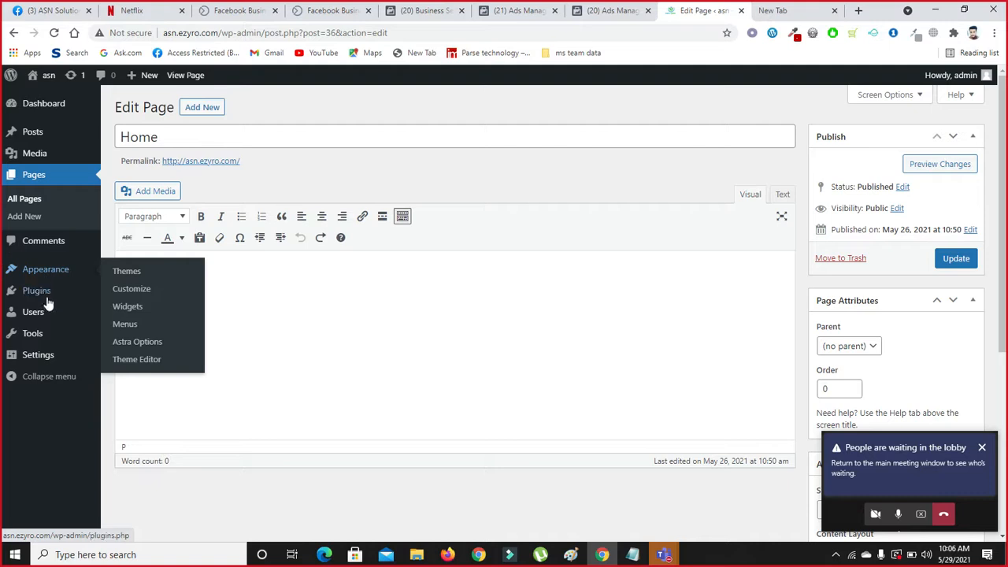
Step: Deactivate the Classic Editor plugin and reopen the Home page for editing
{"action": "mouse_move", "coordinate": [44, 273]}
{"action": "mouse_move", "coordinate": [37, 293]}
{"action": "left_click", "coordinate": [37, 294]}
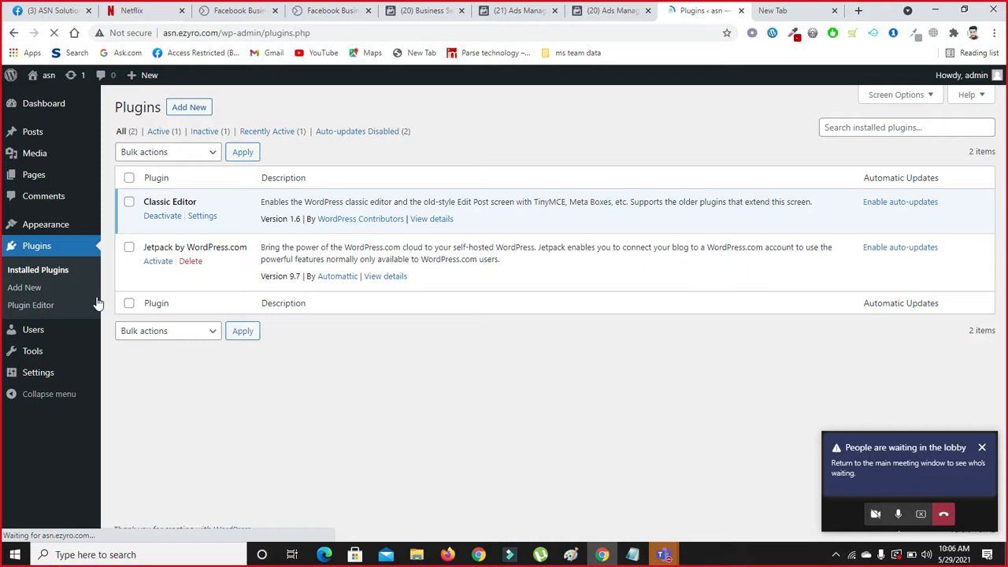
{"action": "left_click", "coordinate": [169, 220]}
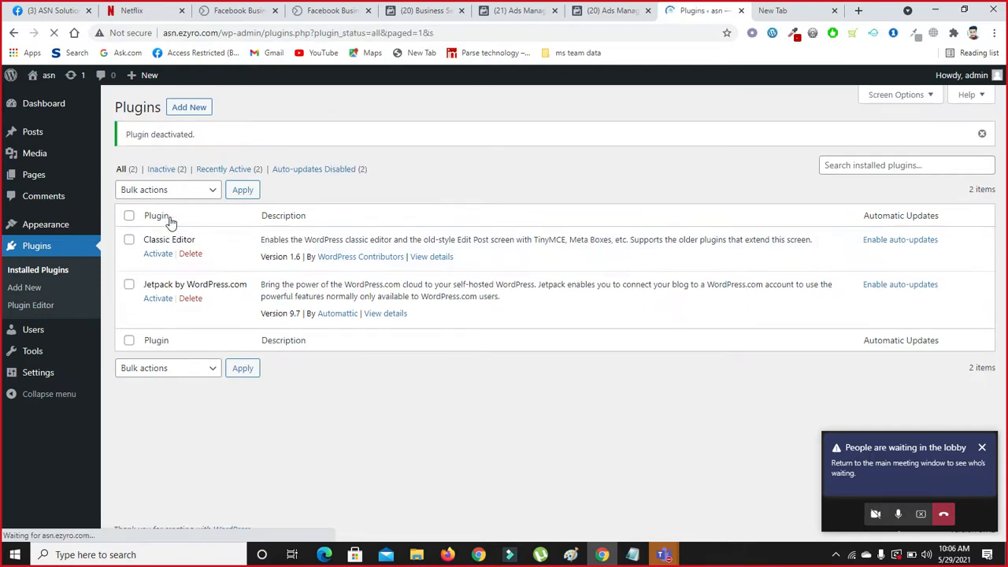
{"action": "left_click", "coordinate": [26, 175]}
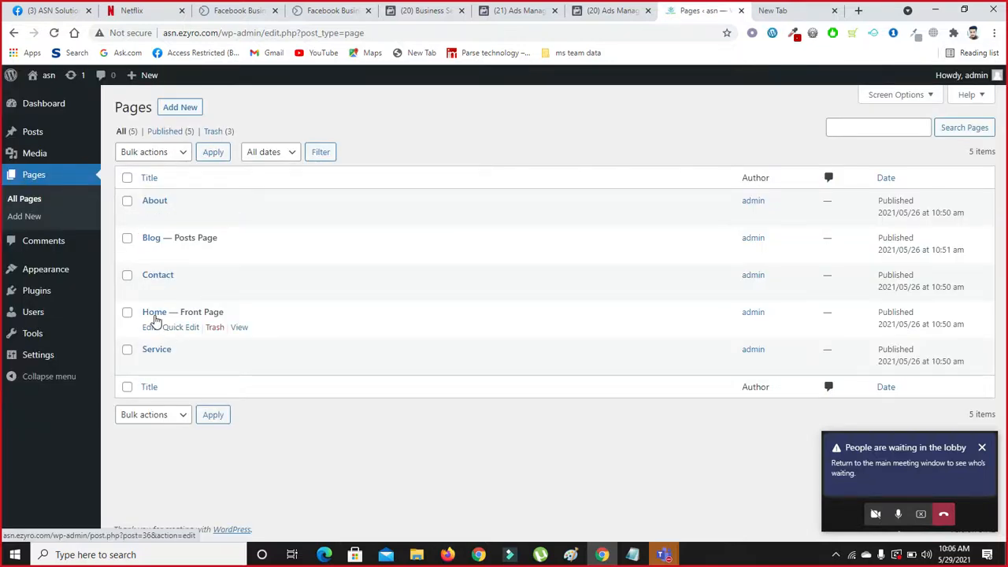
{"action": "left_click", "coordinate": [149, 328]}
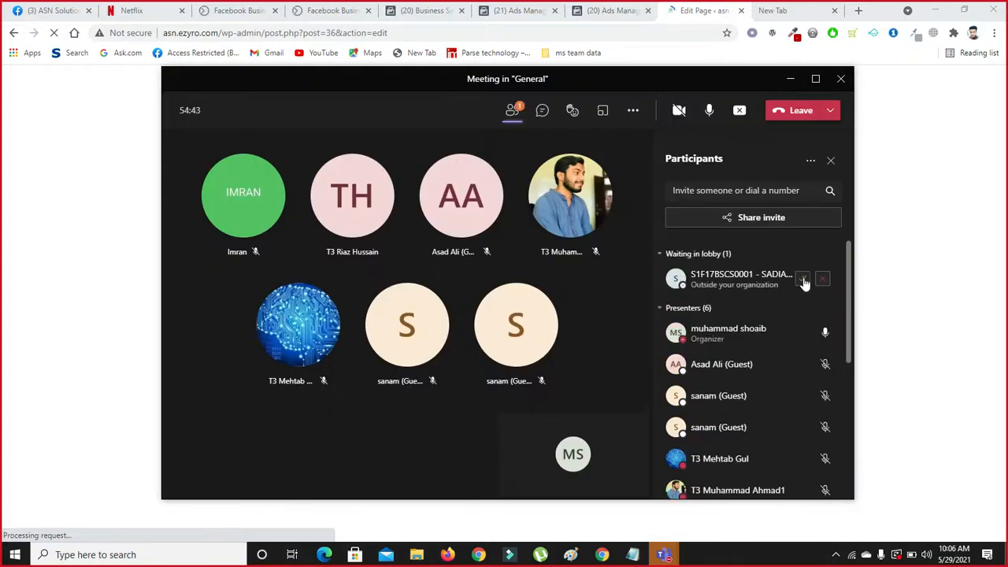
Step: Admit the participant waiting in the Microsoft Teams lobby and minimize the meeting window
{"action": "left_click", "coordinate": [803, 280]}
{"action": "left_click", "coordinate": [791, 80]}
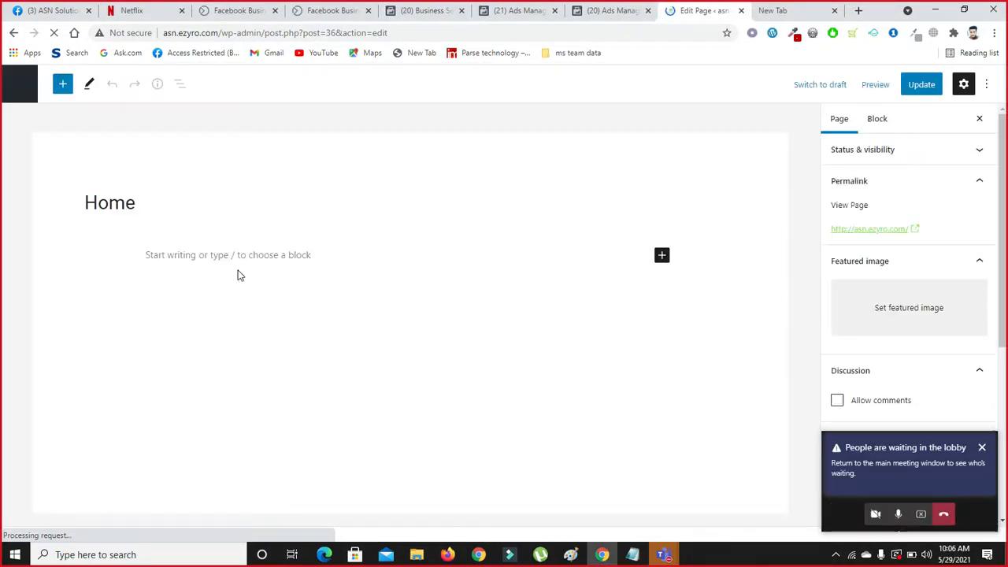
Step: Examine the available blocks for the empty paragraph on the Home page and close the block picker
{"action": "left_click", "coordinate": [238, 260]}
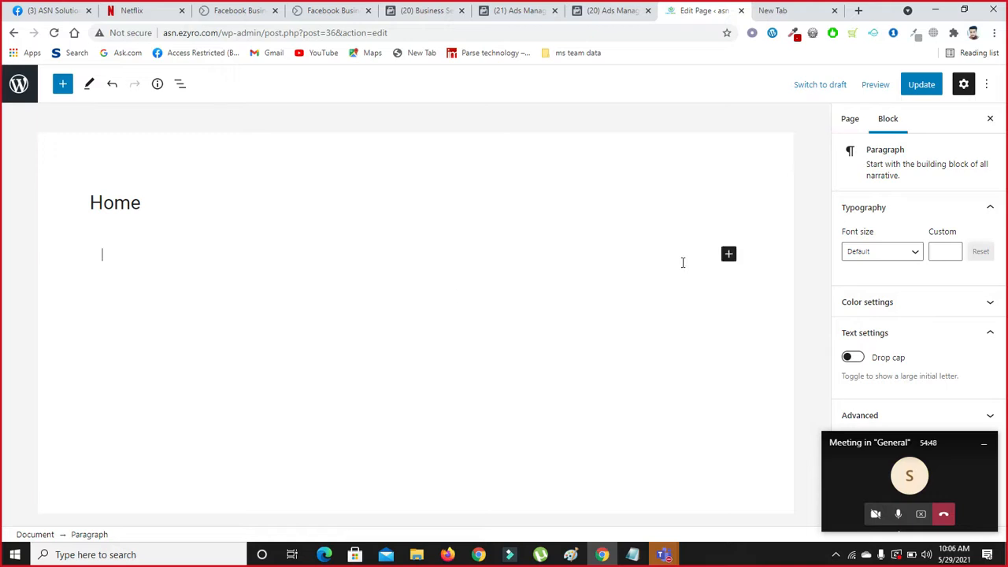
{"action": "left_click", "coordinate": [729, 256]}
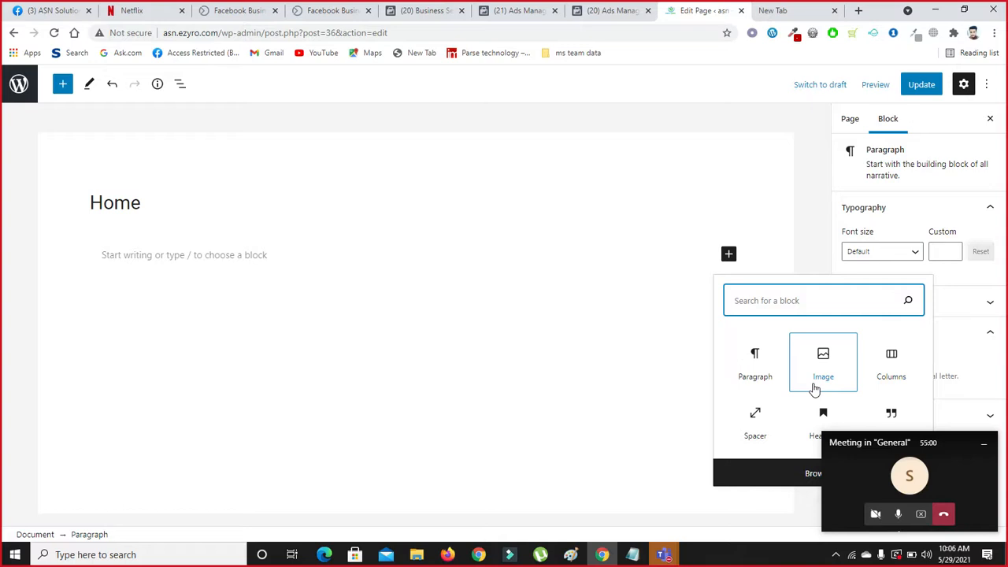
{"action": "left_click", "coordinate": [264, 241]}
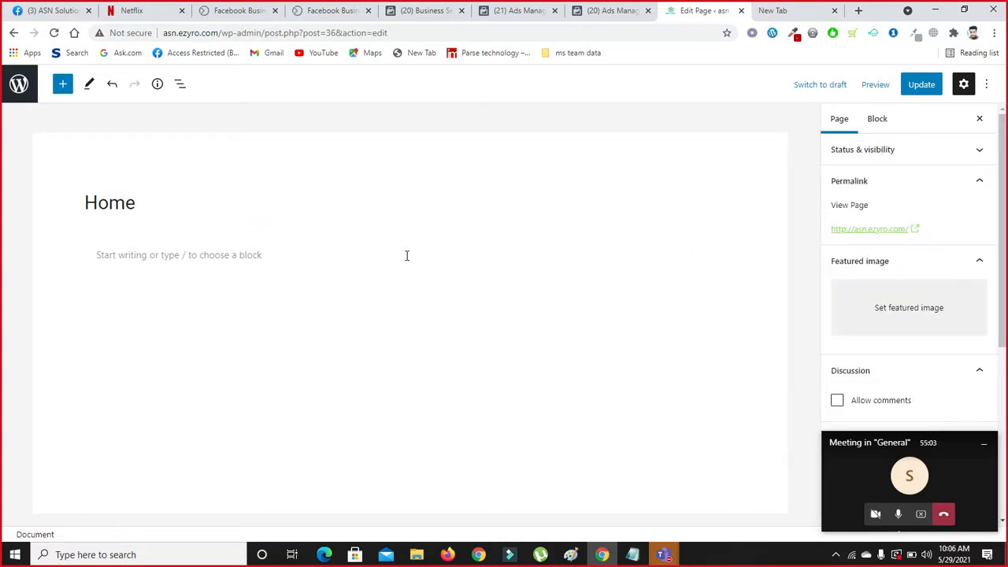
{"action": "left_click", "coordinate": [227, 255]}
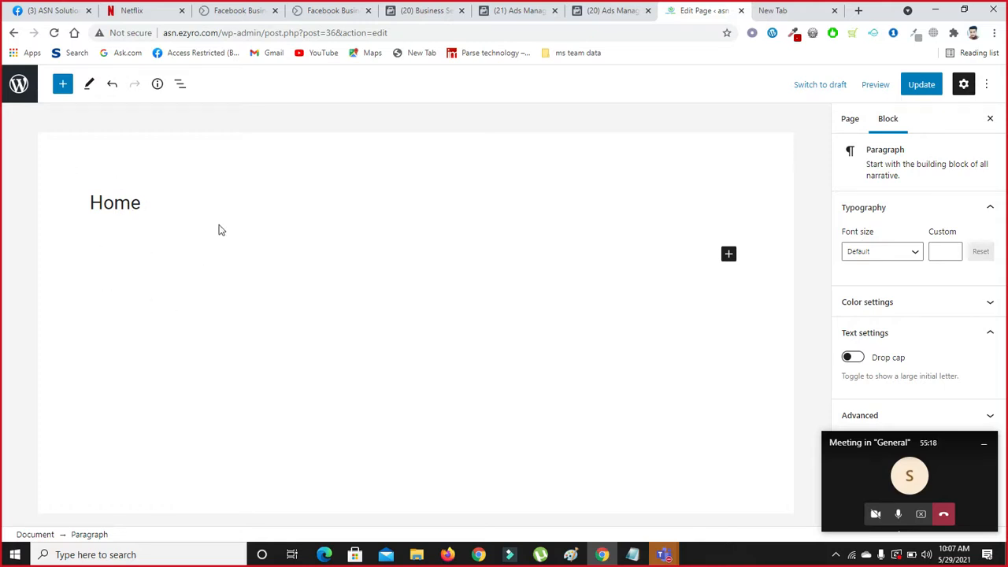
Step: Leave the Home page editor without saving and return to the installed plugins list
{"action": "left_click", "coordinate": [14, 33]}
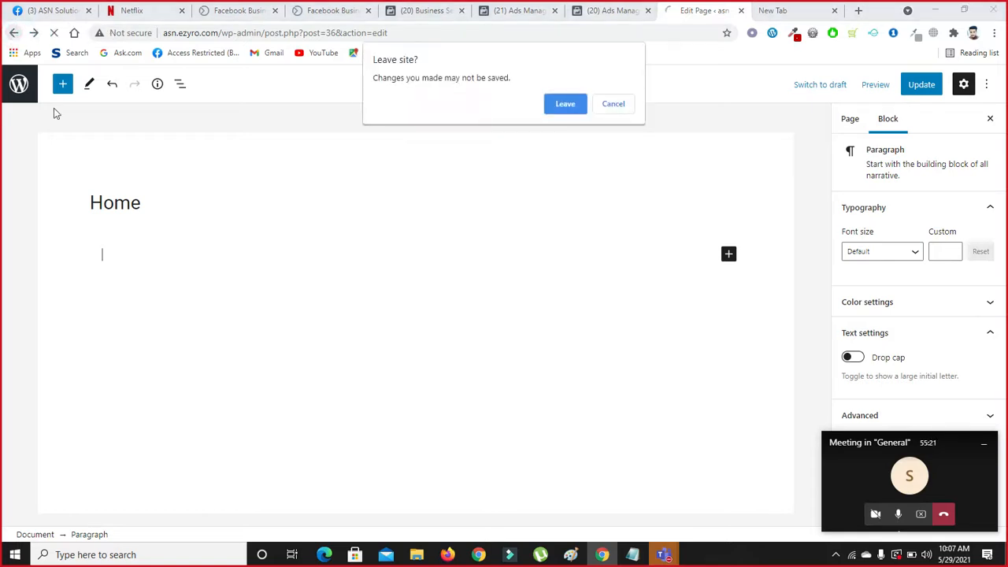
{"action": "left_click", "coordinate": [567, 105]}
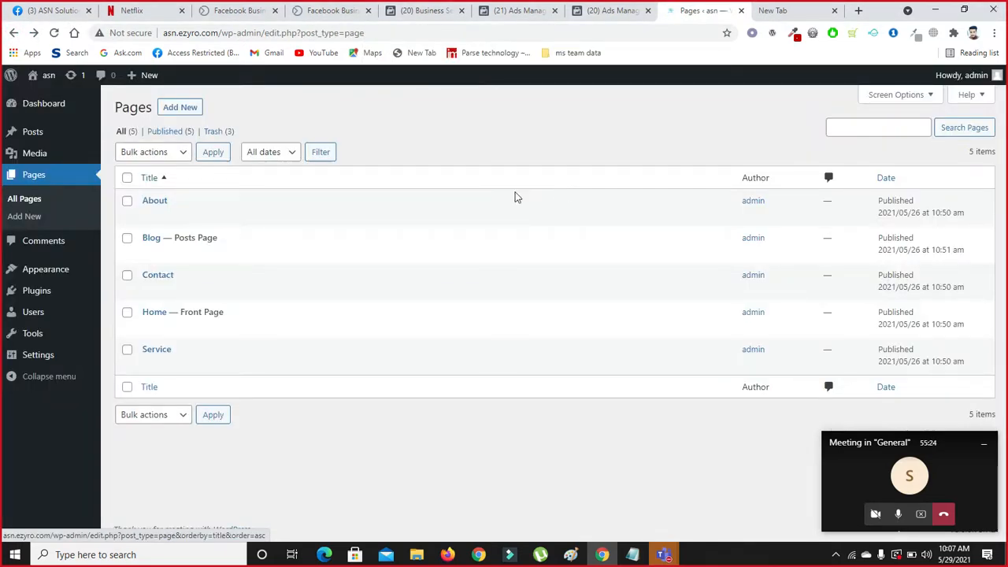
{"action": "left_click", "coordinate": [35, 293]}
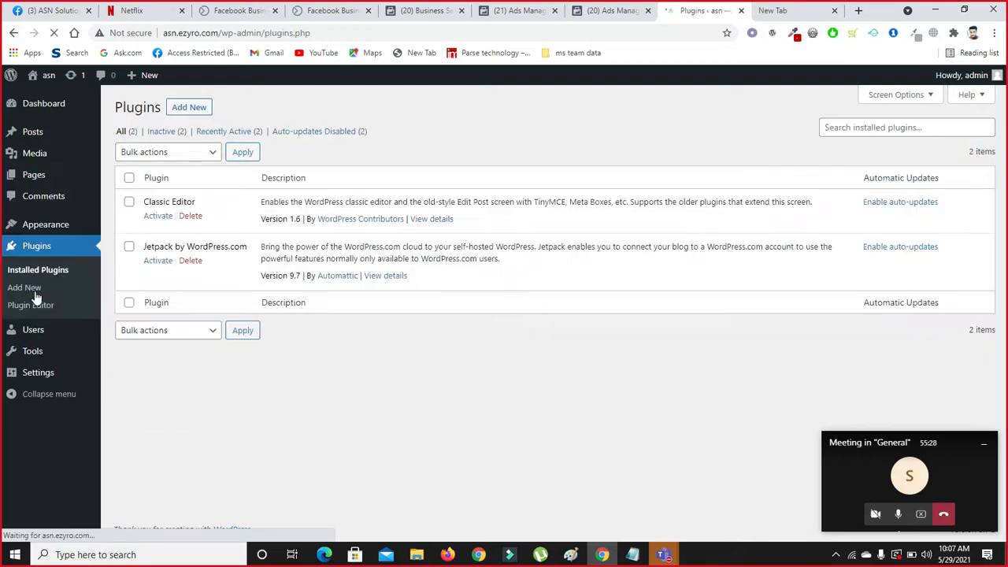
Step: Search the WordPress plugin directory for "elementor"
{"action": "left_click", "coordinate": [185, 110]}
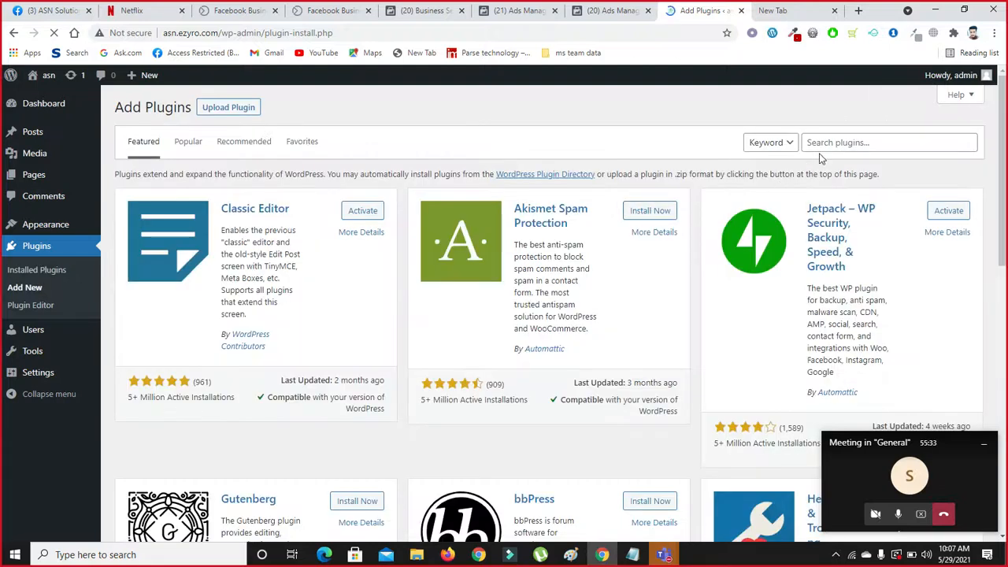
{"action": "left_click", "coordinate": [824, 145]}
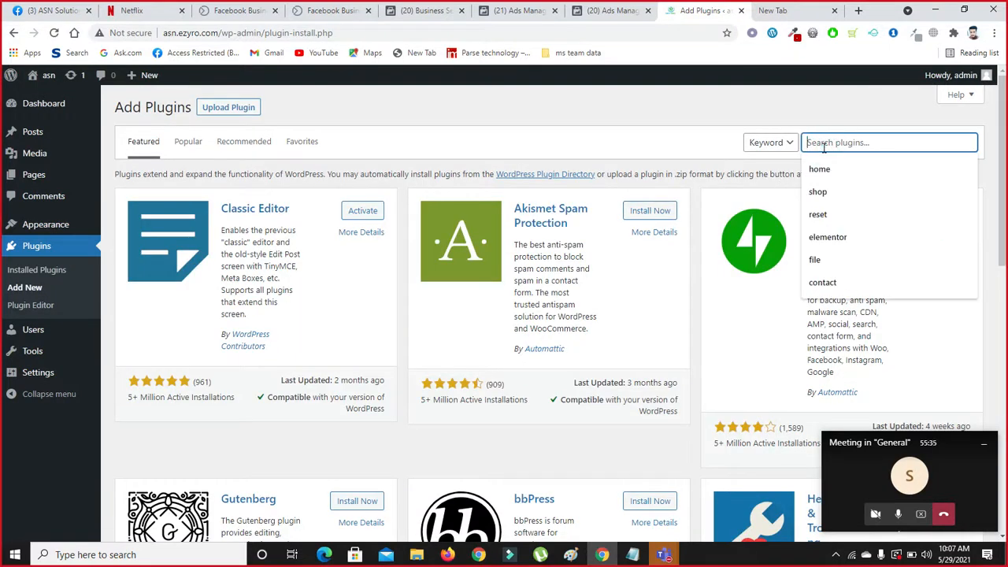
{"action": "type", "text": "elemen"}
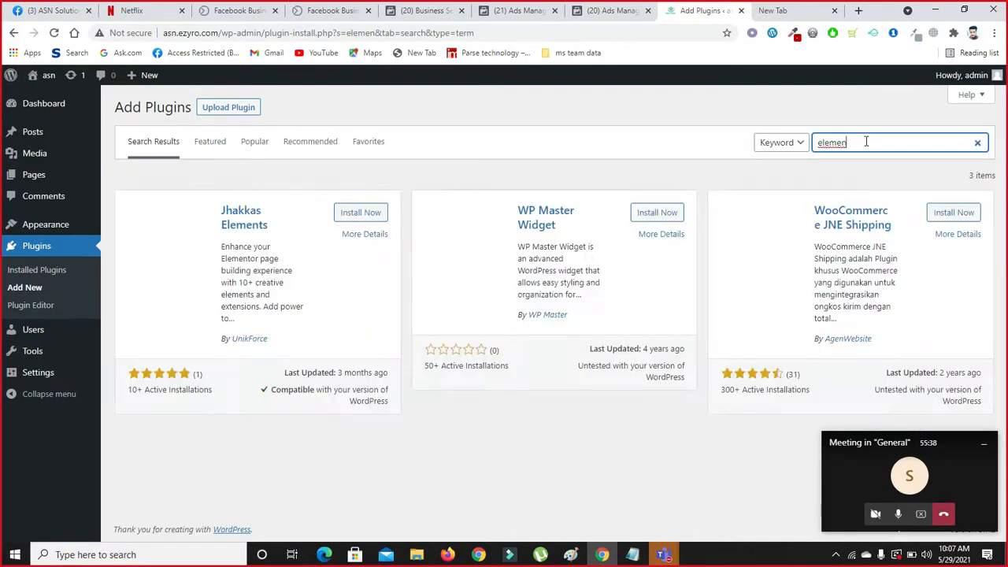
{"action": "left_click", "coordinate": [856, 142]}
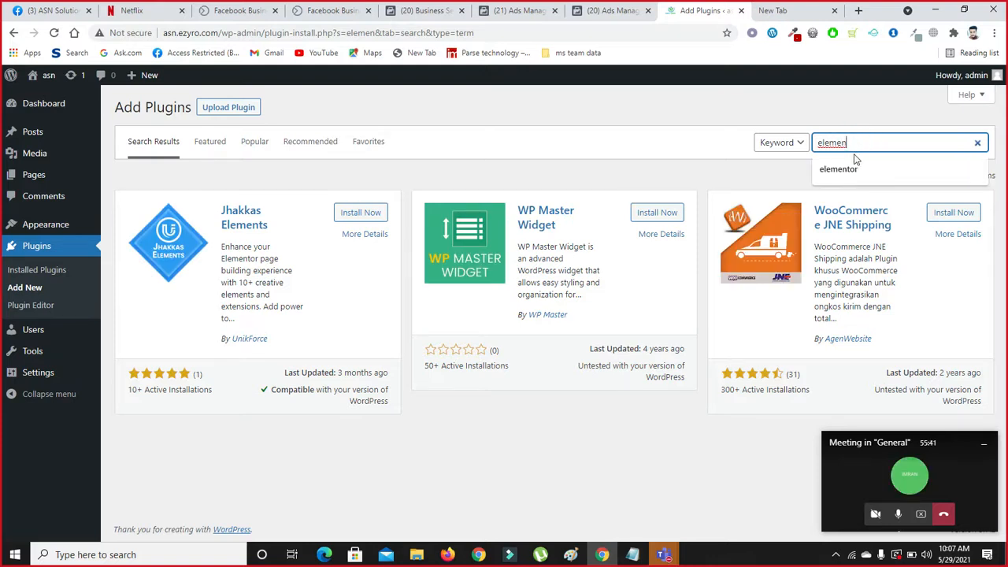
{"action": "left_click", "coordinate": [839, 169]}
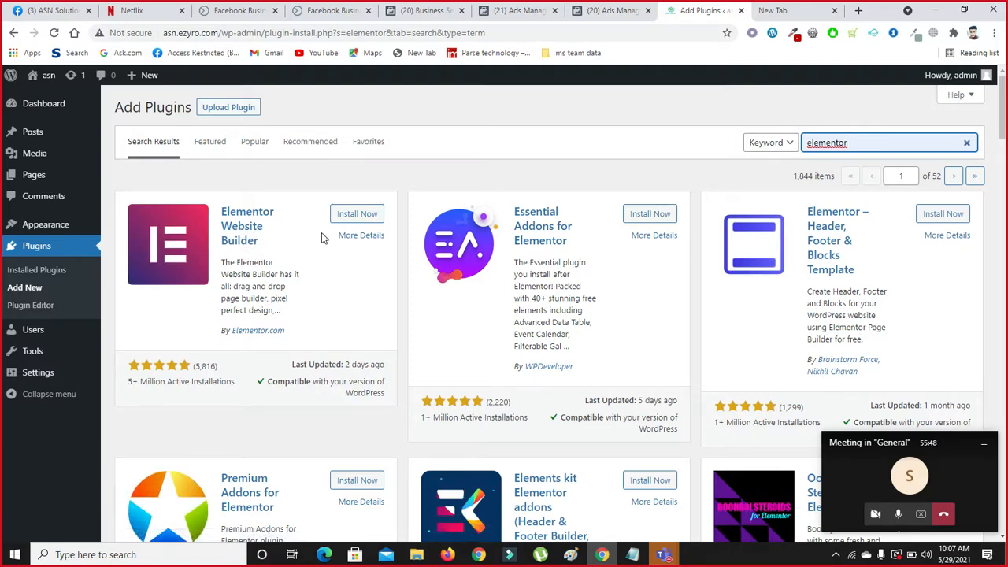
Step: Install and activate the Elementor Website Builder plugin and dismiss its getting-started page
{"action": "left_click", "coordinate": [356, 214]}
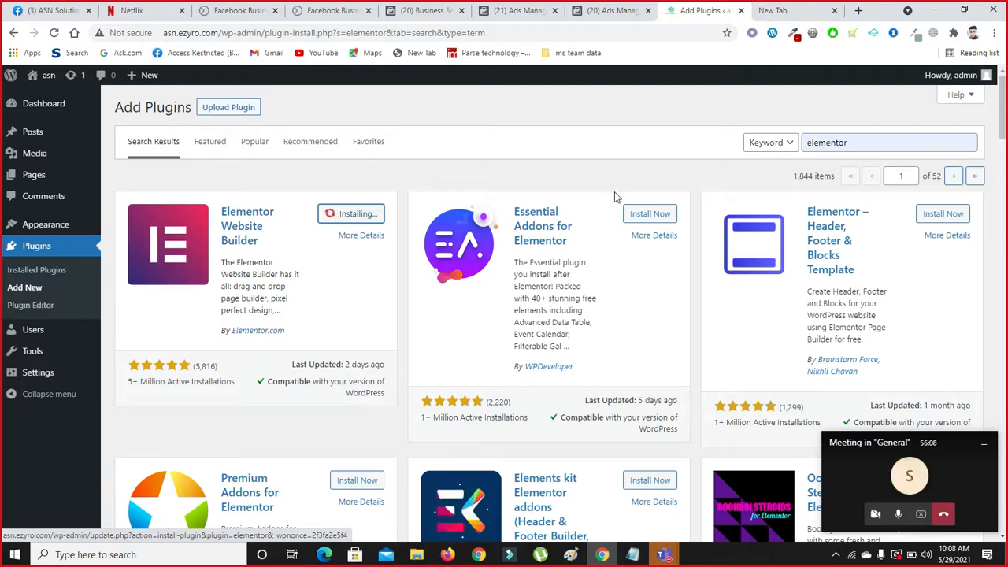
{"action": "left_click_drag", "start_coordinate": [1000, 124], "coordinate": [1007, 499]}
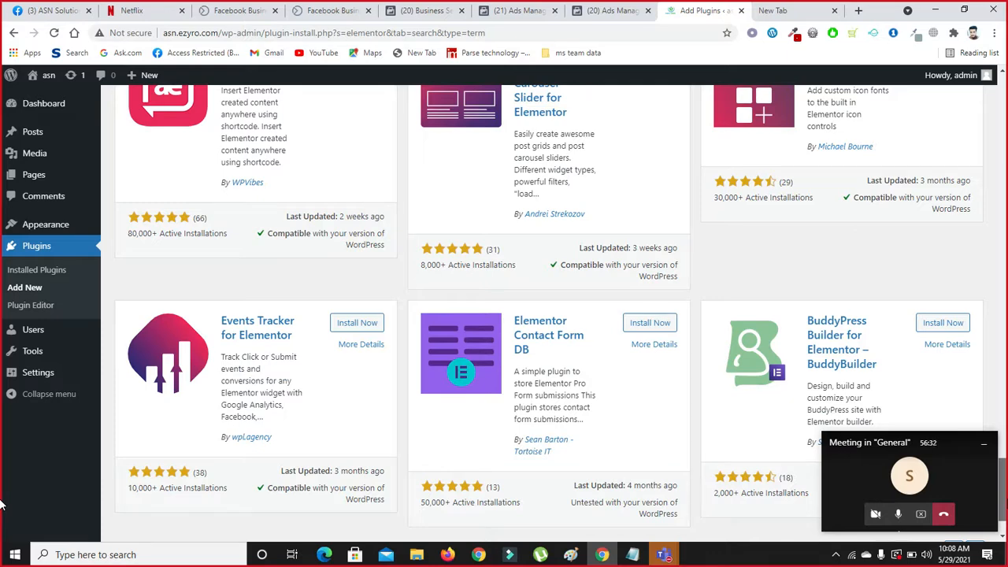
{"action": "left_click_drag", "start_coordinate": [1006, 490], "coordinate": [1004, 88]}
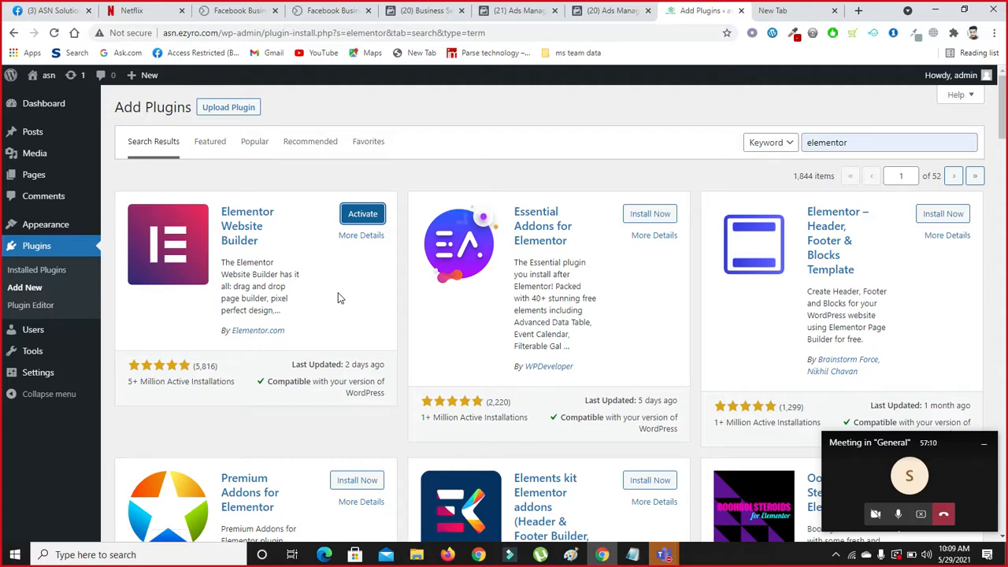
{"action": "left_click", "coordinate": [376, 214]}
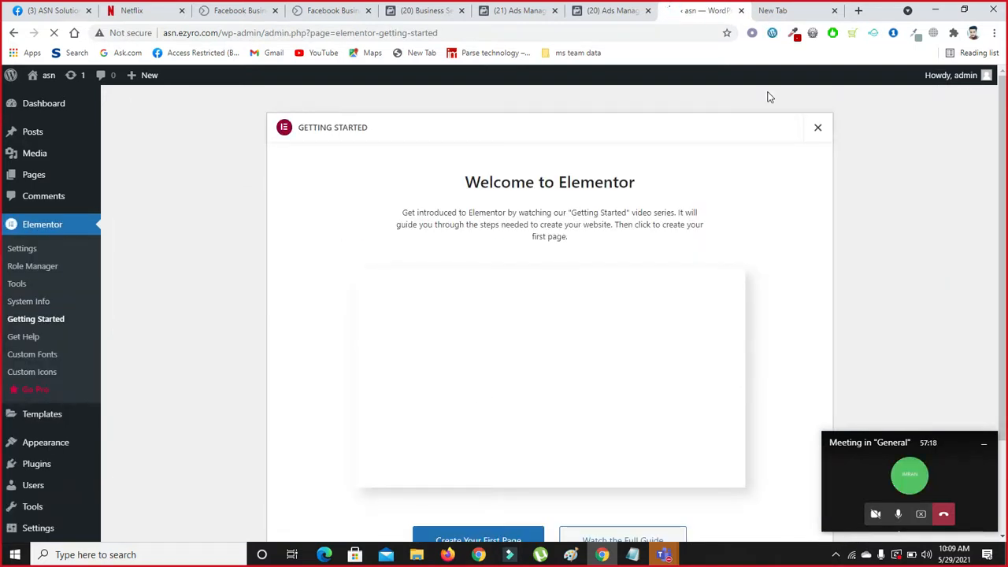
{"action": "left_click", "coordinate": [819, 128]}
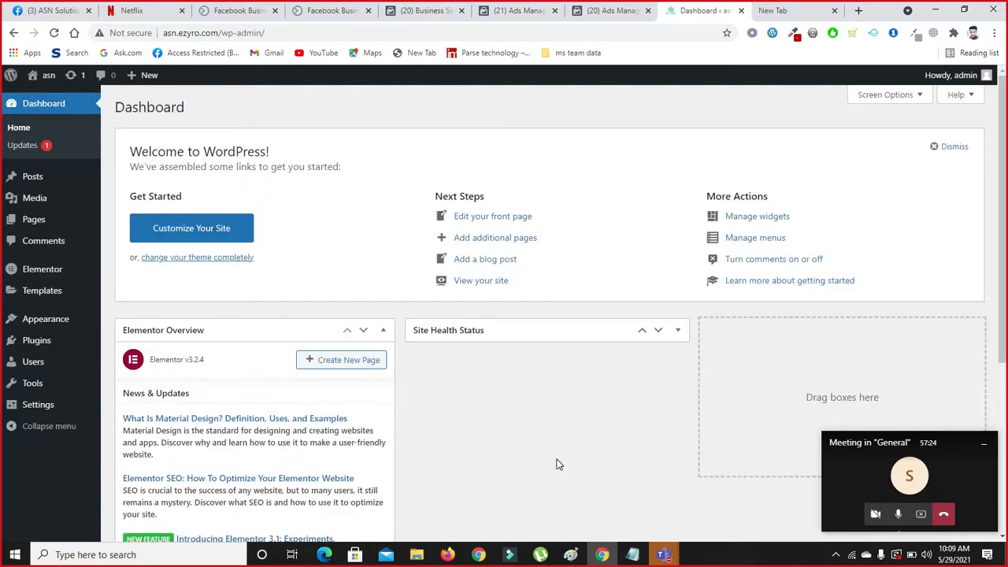
Step: Collapse the Elementor Overview box on the dashboard and open the Home page for editing
{"action": "scroll", "coordinate": [949, 289], "scroll_direction": "down", "scroll_amount": 1}
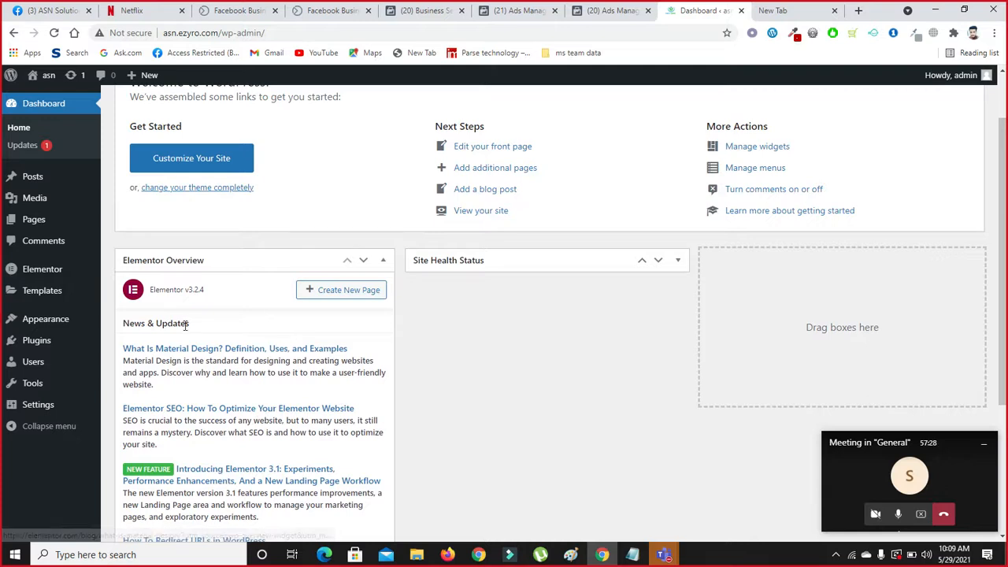
{"action": "left_click", "coordinate": [383, 260]}
{"action": "mouse_move", "coordinate": [26, 226]}
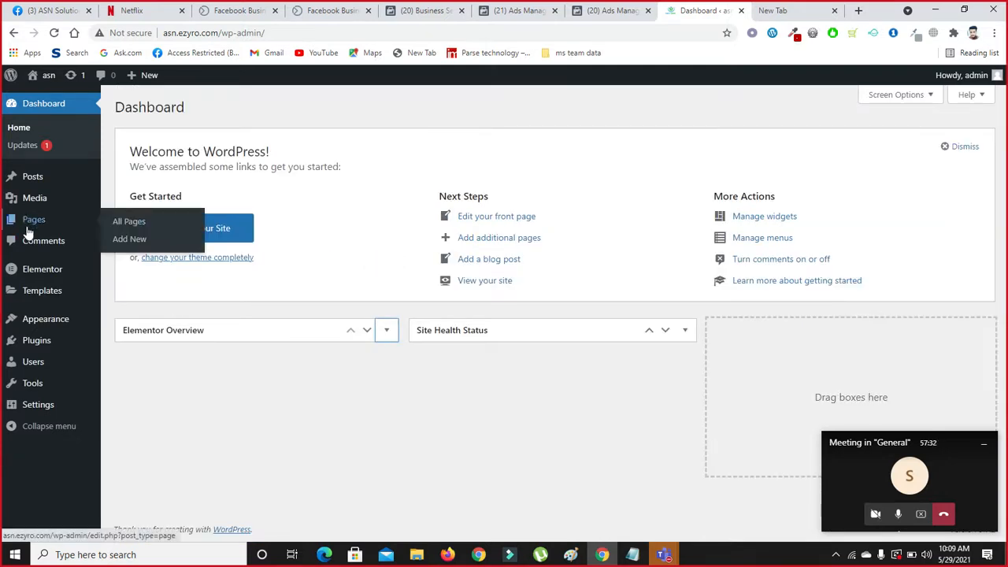
{"action": "left_click", "coordinate": [31, 223]}
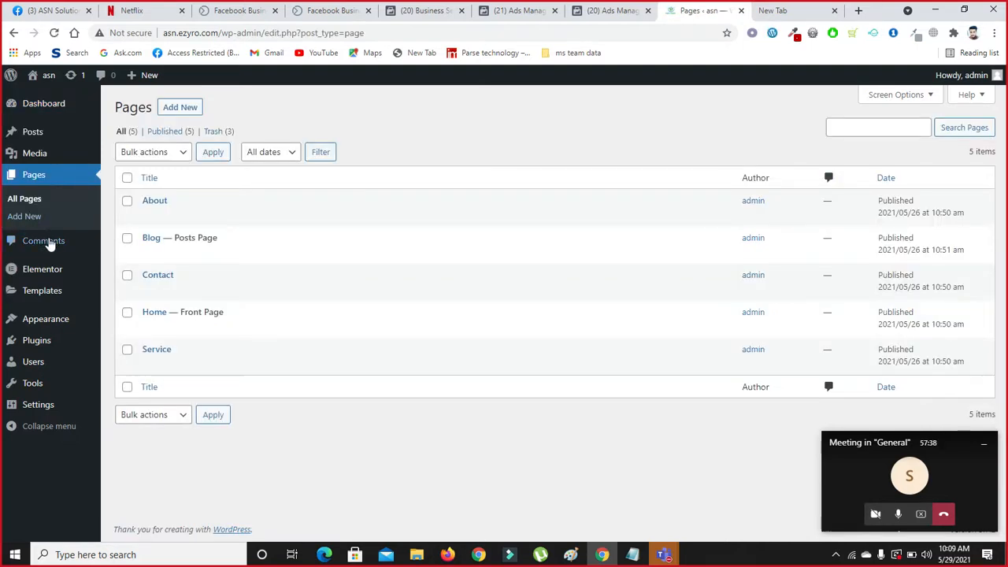
{"action": "left_click", "coordinate": [149, 329]}
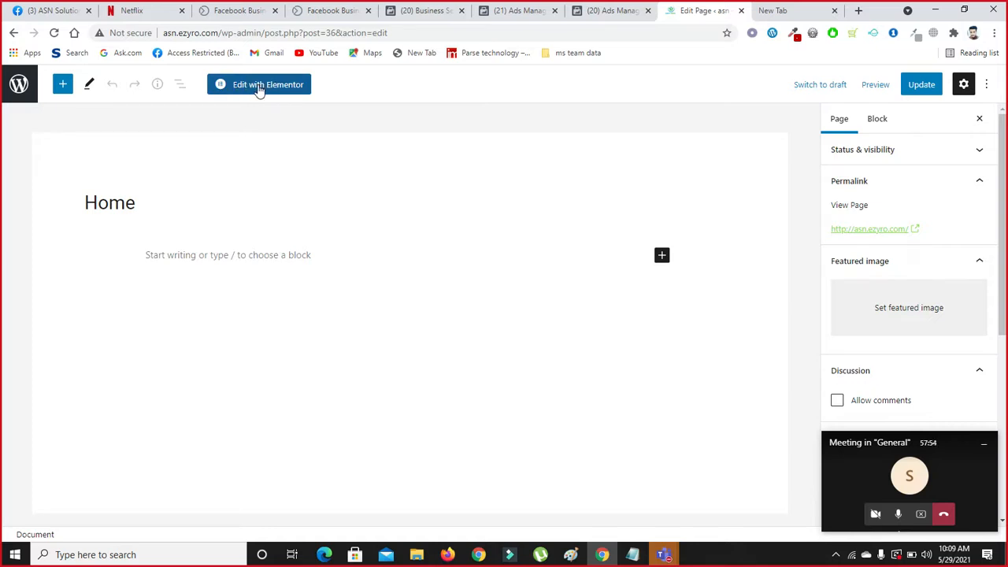
Step: Return to the pages list and look through the Elementor and Settings submenu entries
{"action": "left_click", "coordinate": [13, 33]}
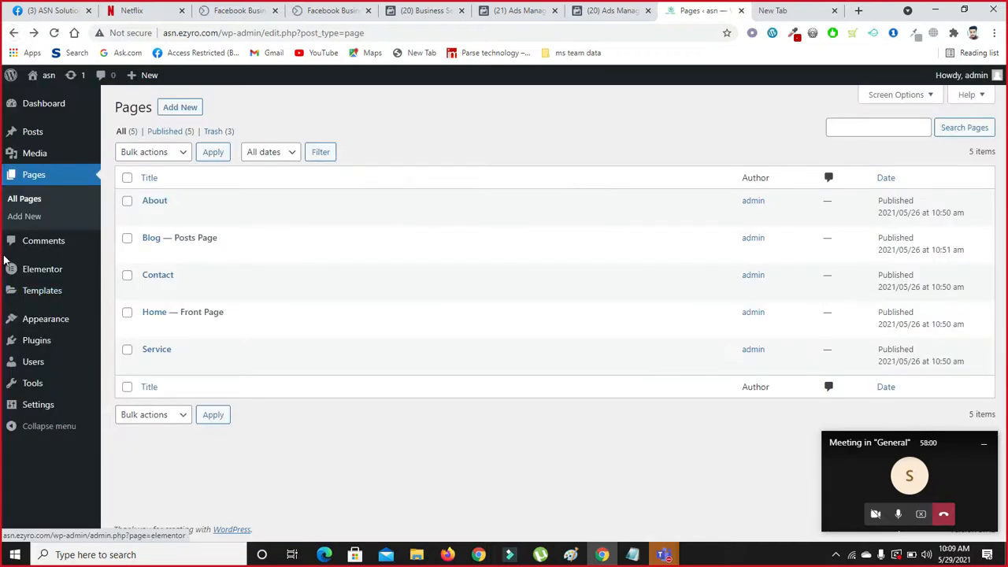
{"action": "mouse_move", "coordinate": [28, 275]}
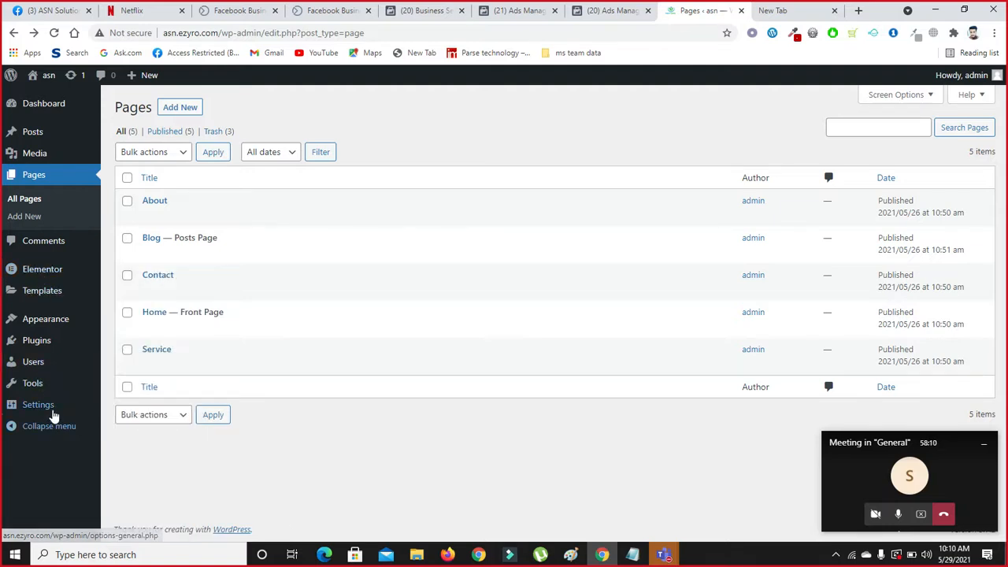
{"action": "mouse_move", "coordinate": [52, 413]}
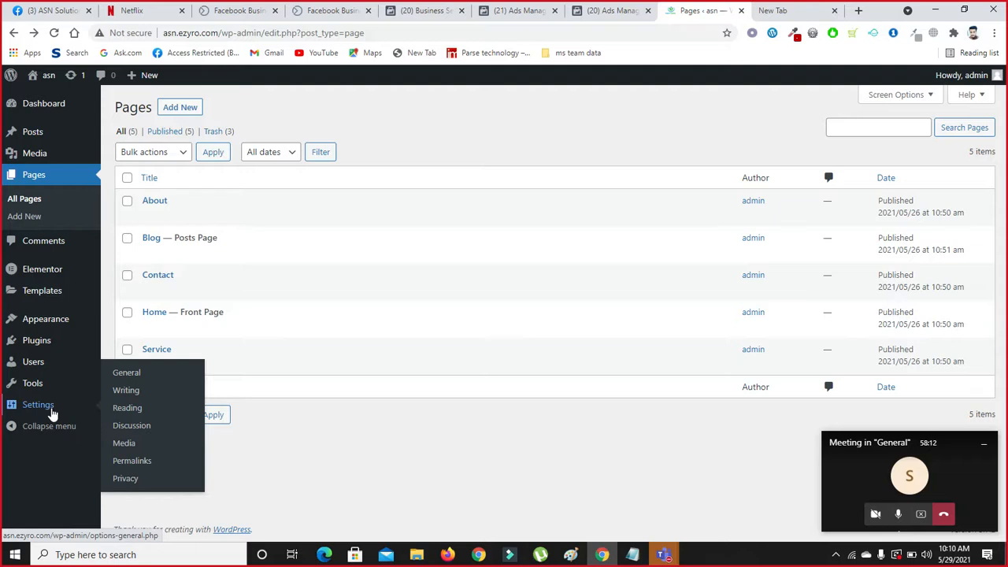
{"action": "left_click", "coordinate": [130, 482]}
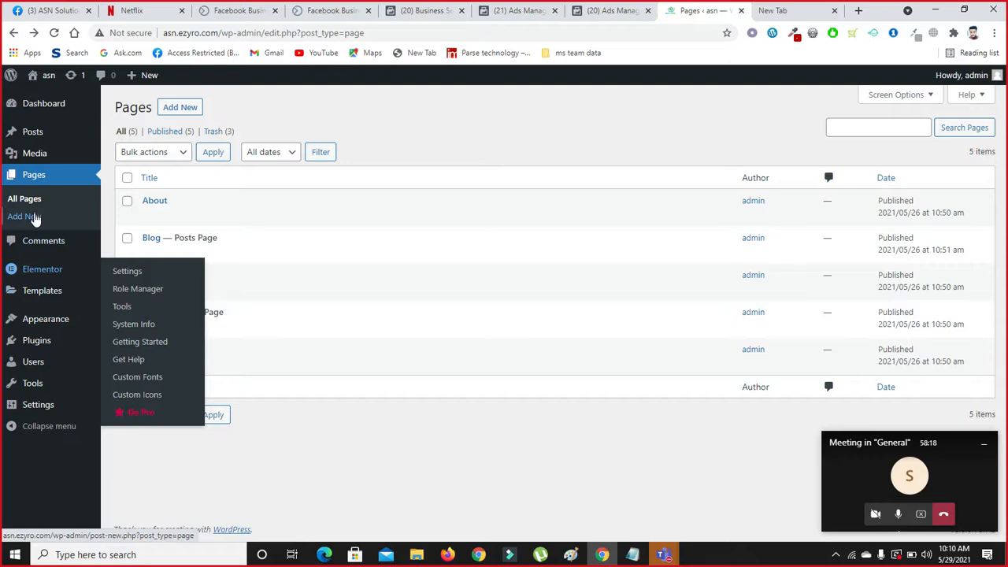
{"action": "mouse_move", "coordinate": [43, 323]}
{"action": "mouse_move", "coordinate": [41, 293]}
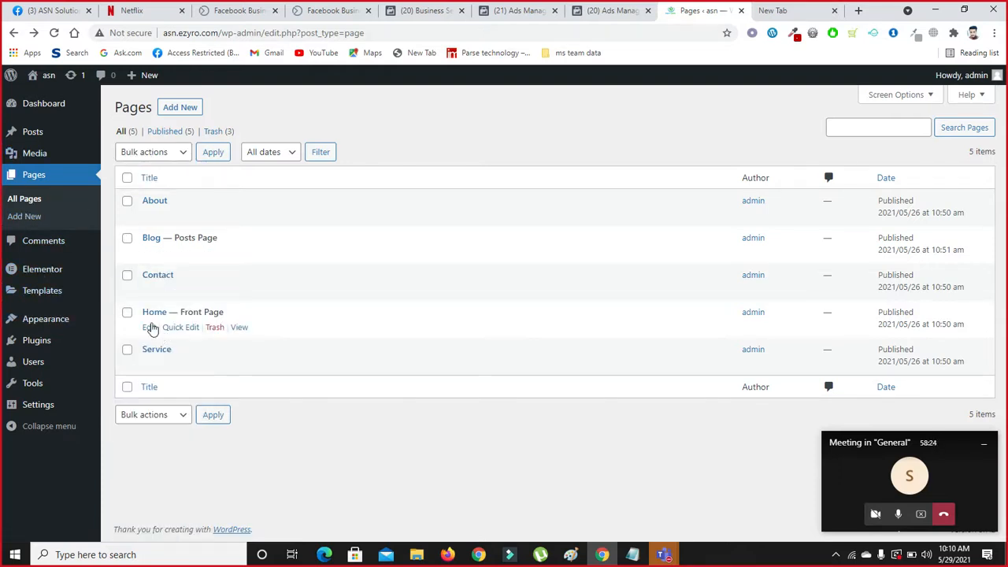
Step: Open the Home page in the Elementor editor and reload the editor
{"action": "left_click", "coordinate": [149, 329]}
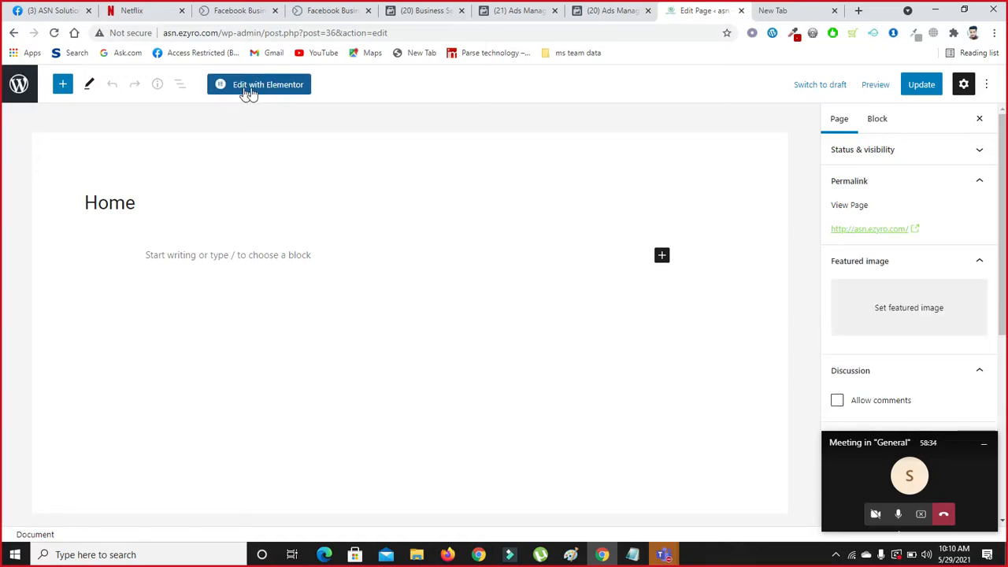
{"action": "left_click", "coordinate": [270, 91]}
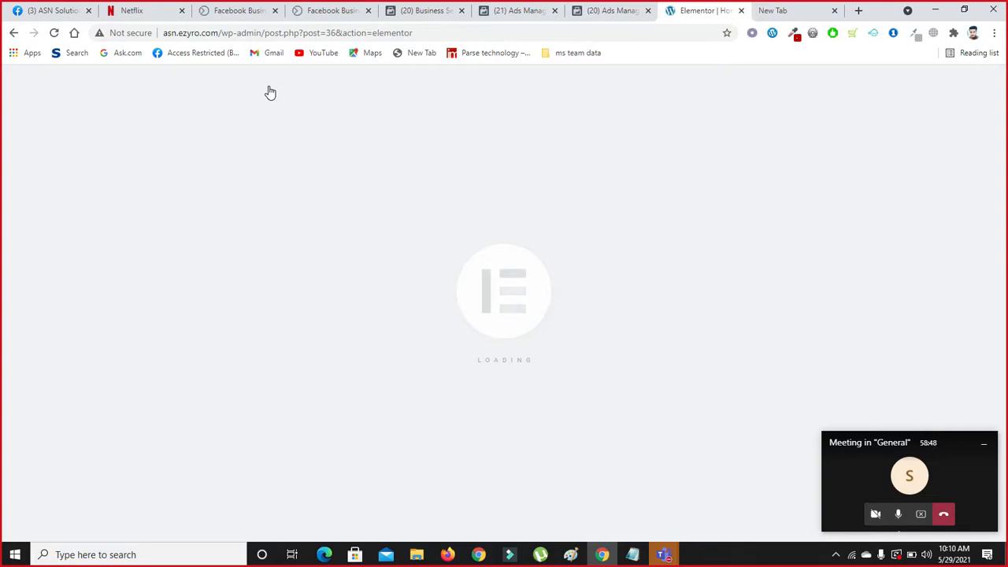
{"action": "left_click", "coordinate": [270, 93]}
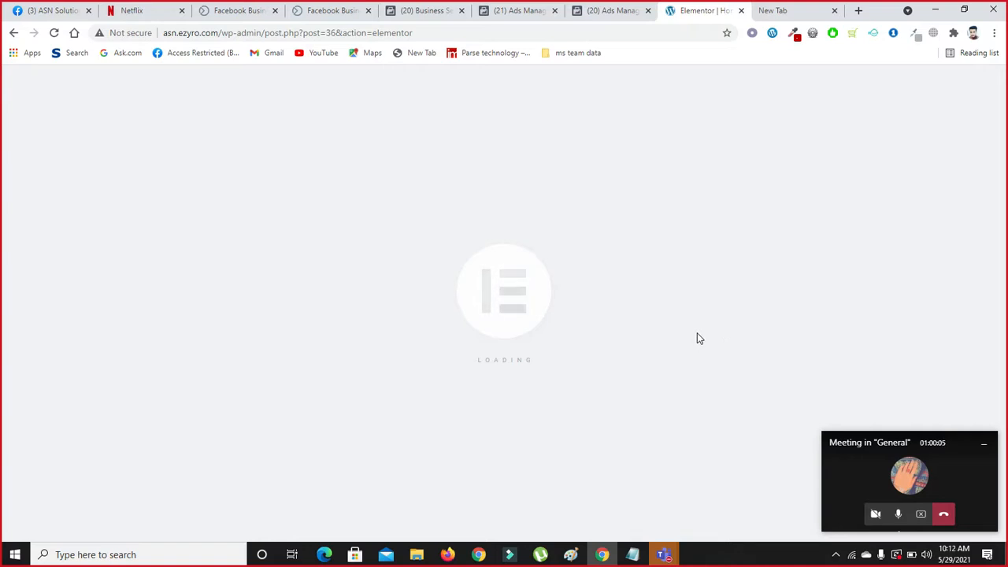
{"action": "left_click", "coordinate": [53, 34]}
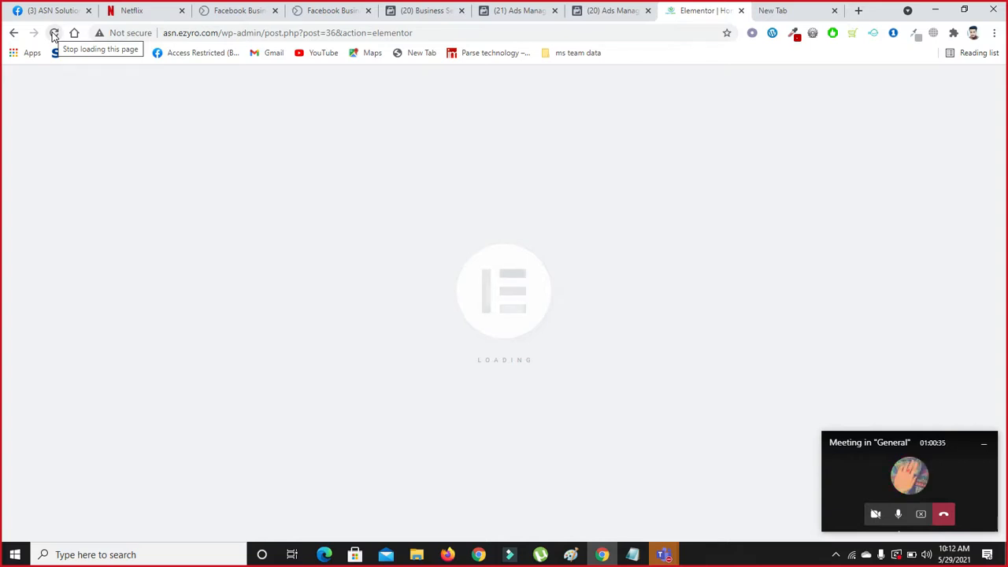
{"action": "left_click", "coordinate": [54, 36]}
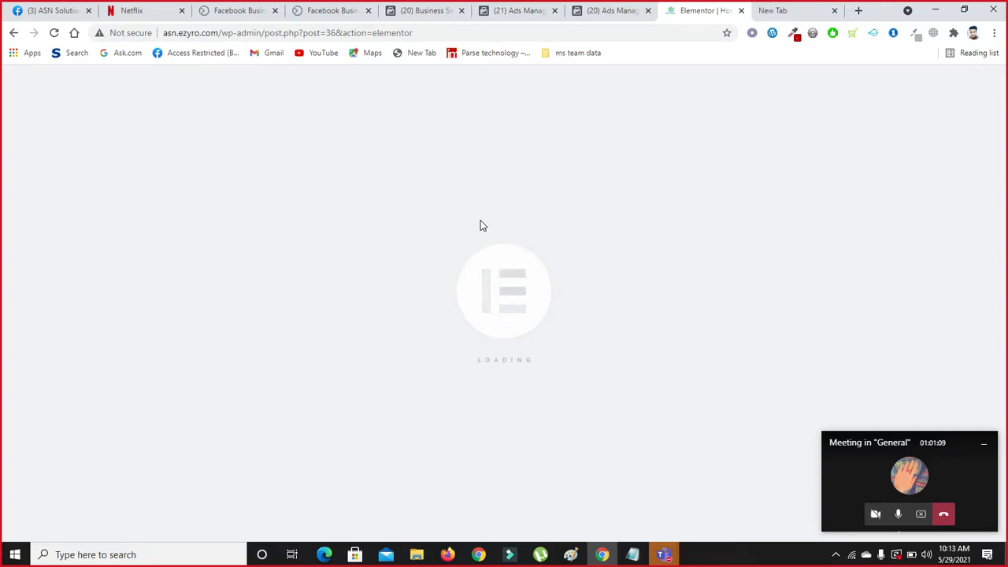
Step: Reopen the Home page from the pages list and try to launch Elementor again, then leave the editor
{"action": "left_click", "coordinate": [11, 34]}
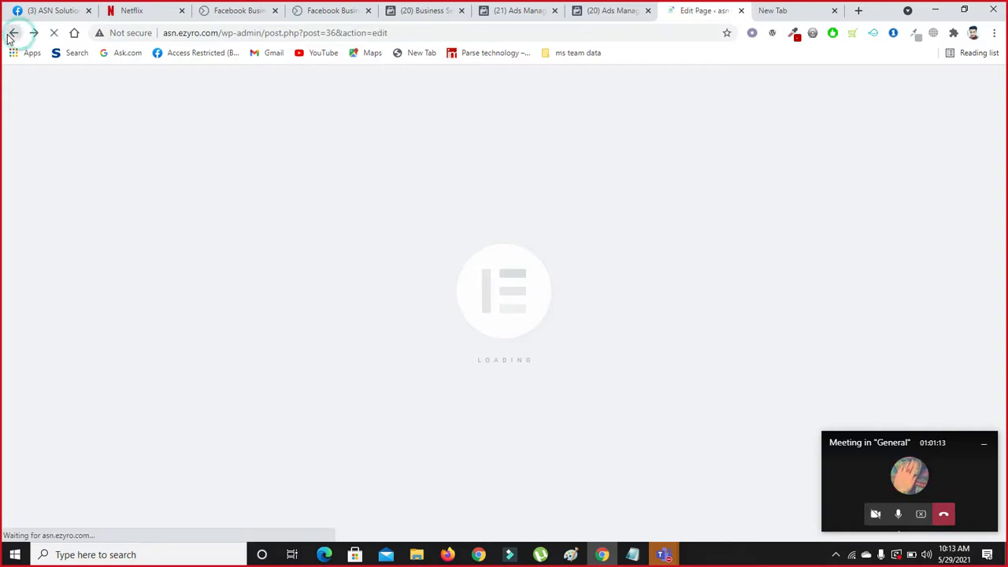
{"action": "left_click", "coordinate": [9, 35]}
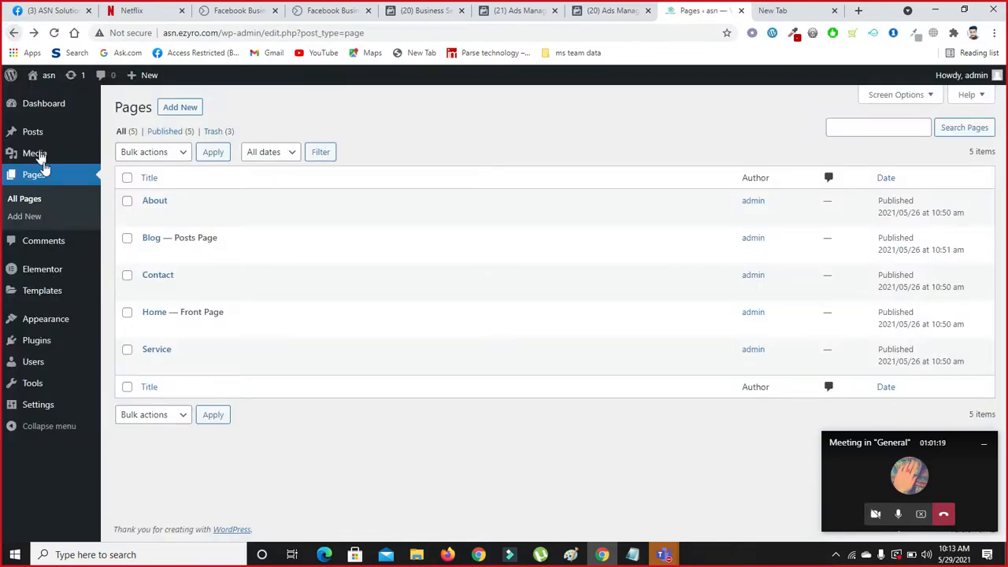
{"action": "left_click", "coordinate": [150, 328]}
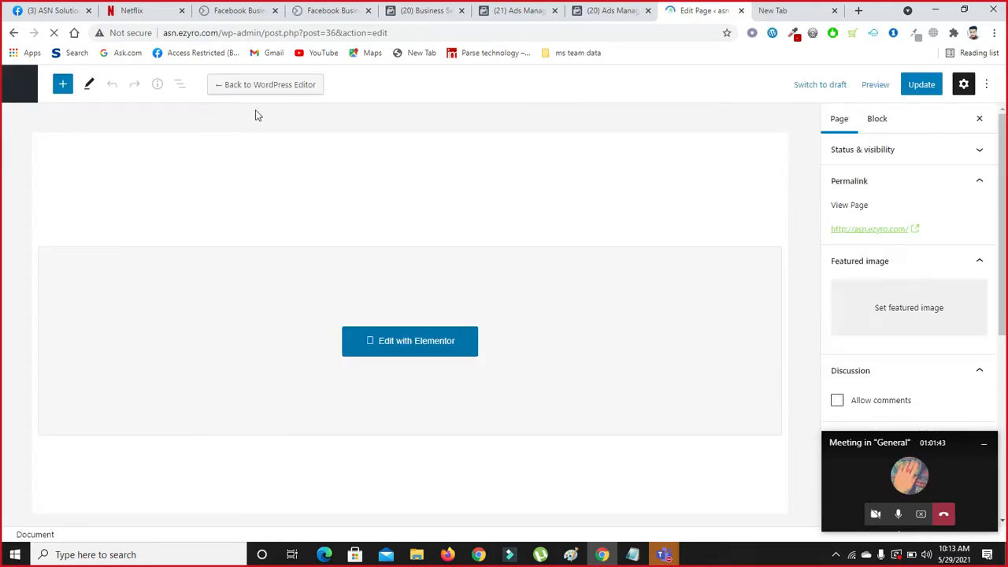
{"action": "left_click", "coordinate": [410, 345]}
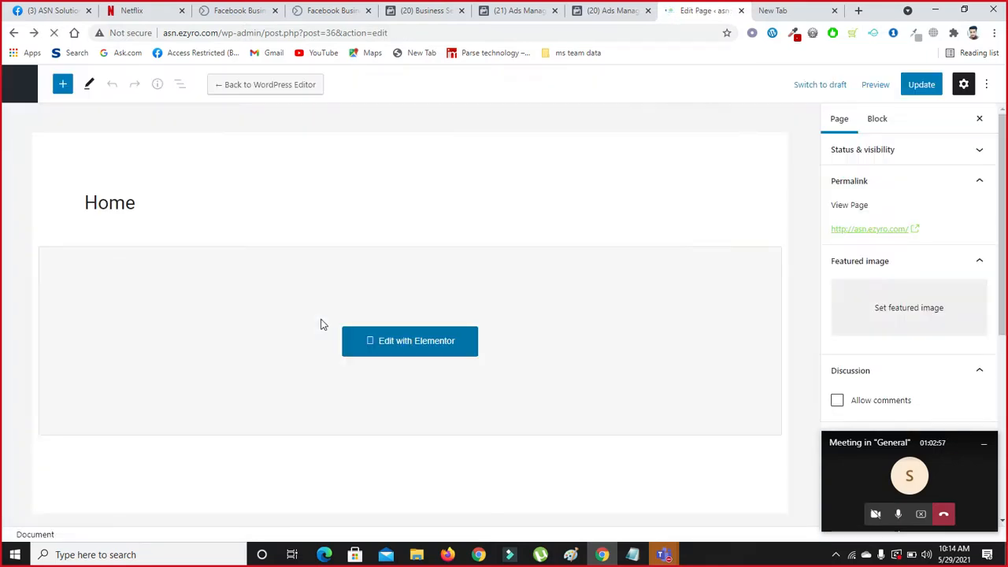
{"action": "left_click", "coordinate": [19, 84]}
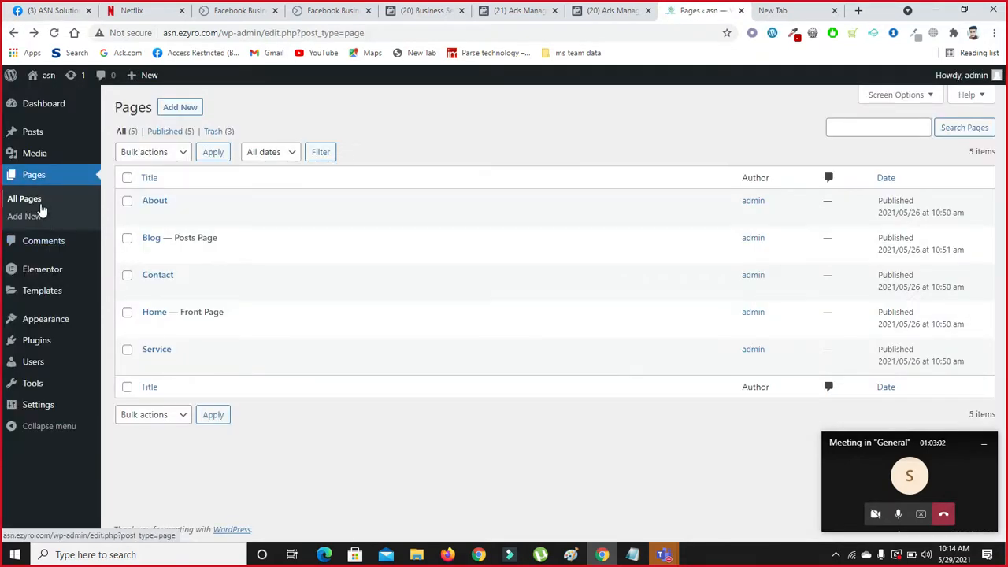
Step: Activate the ColorMag theme and switch the site back to Astra
{"action": "left_click", "coordinate": [47, 320]}
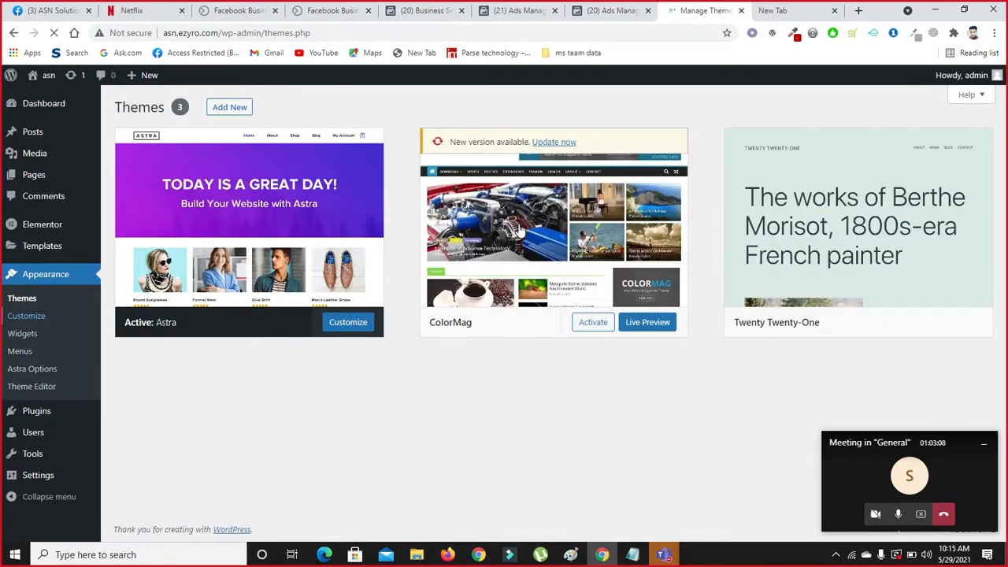
{"action": "left_click", "coordinate": [596, 323]}
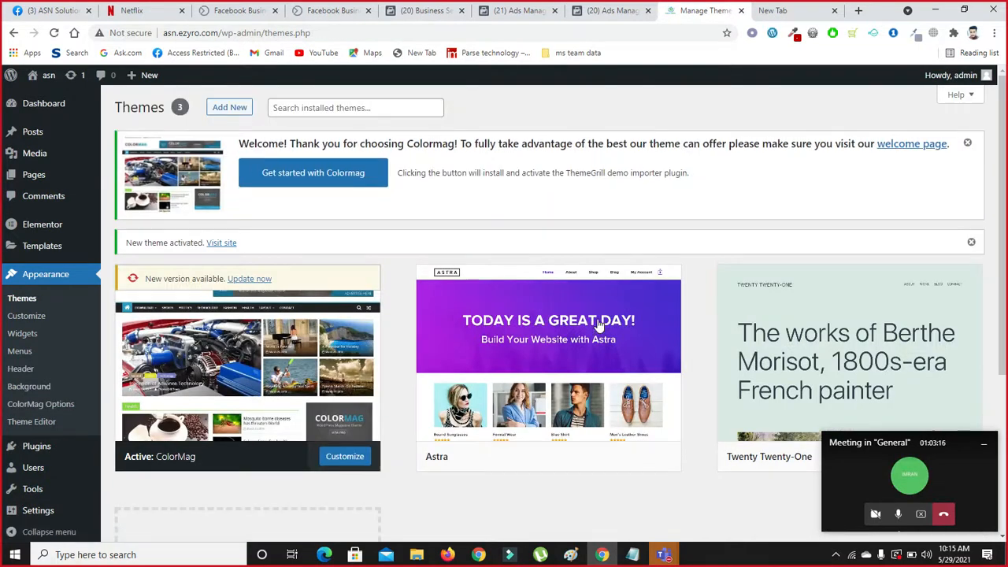
{"action": "left_click", "coordinate": [584, 458]}
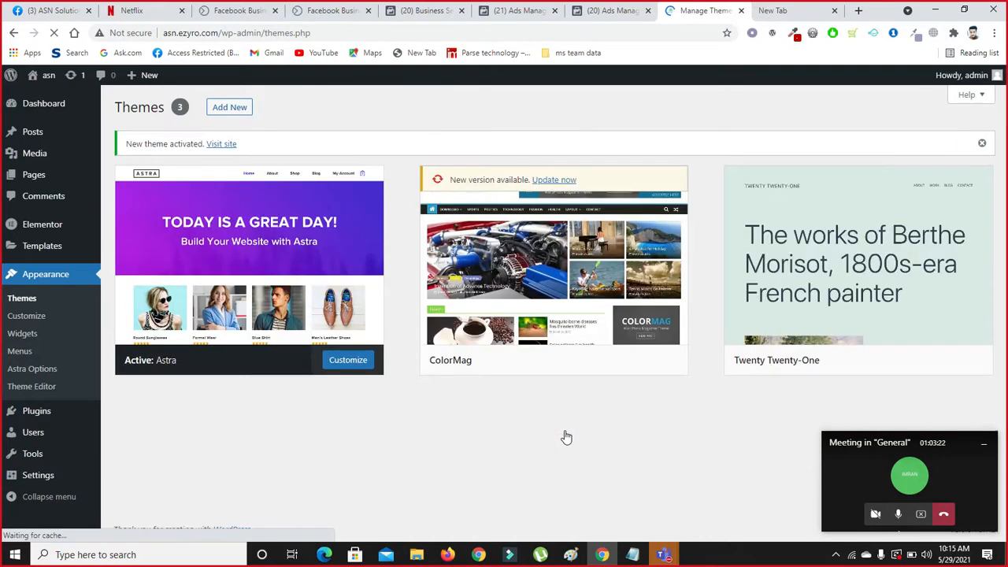
Step: Make ColorMag the active theme and return to the pages list
{"action": "mouse_move", "coordinate": [471, 268]}
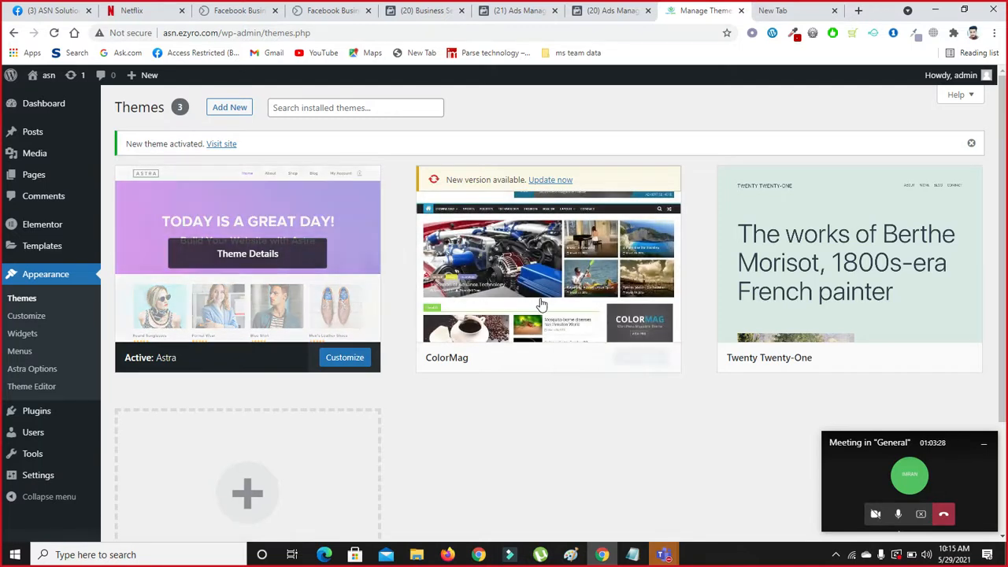
{"action": "left_click", "coordinate": [585, 358]}
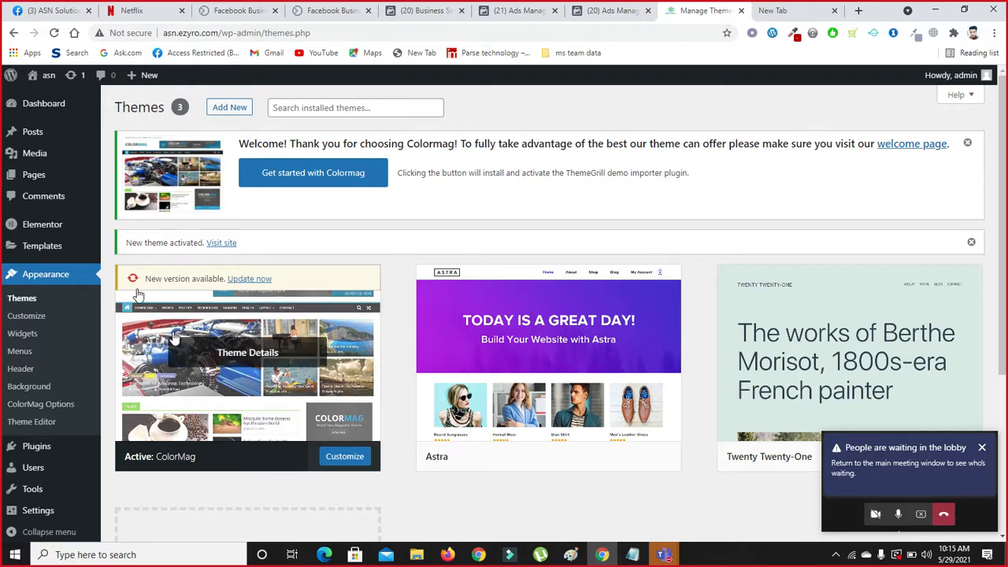
{"action": "left_click", "coordinate": [22, 176]}
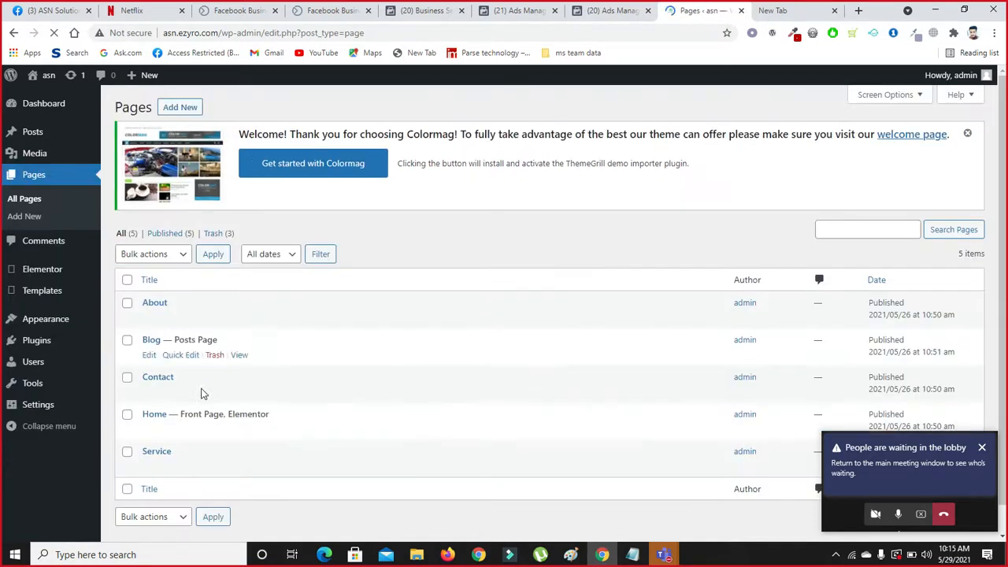
Step: Open the Home page for editing from the pages list
{"action": "mouse_move", "coordinate": [170, 416]}
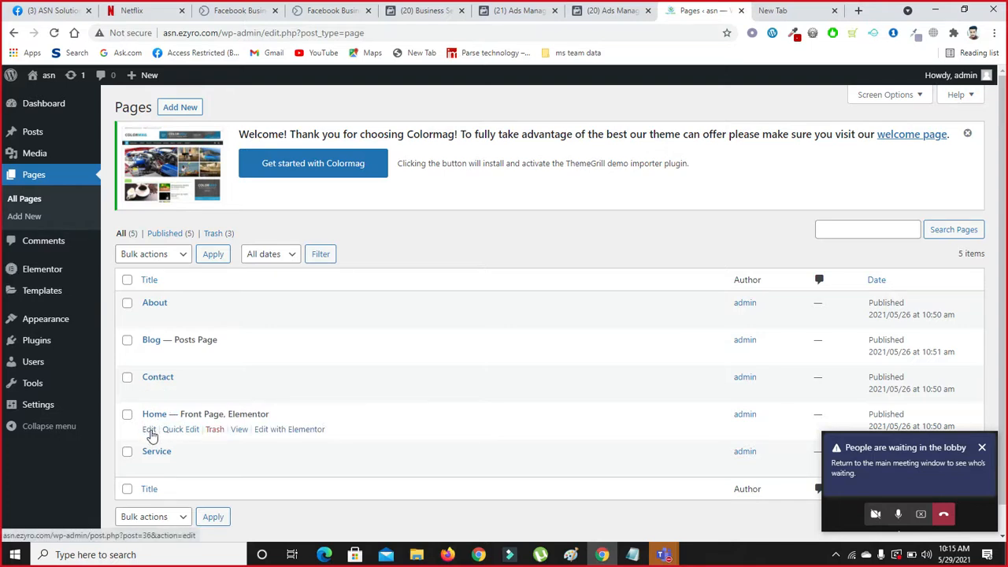
{"action": "left_click", "coordinate": [150, 430]}
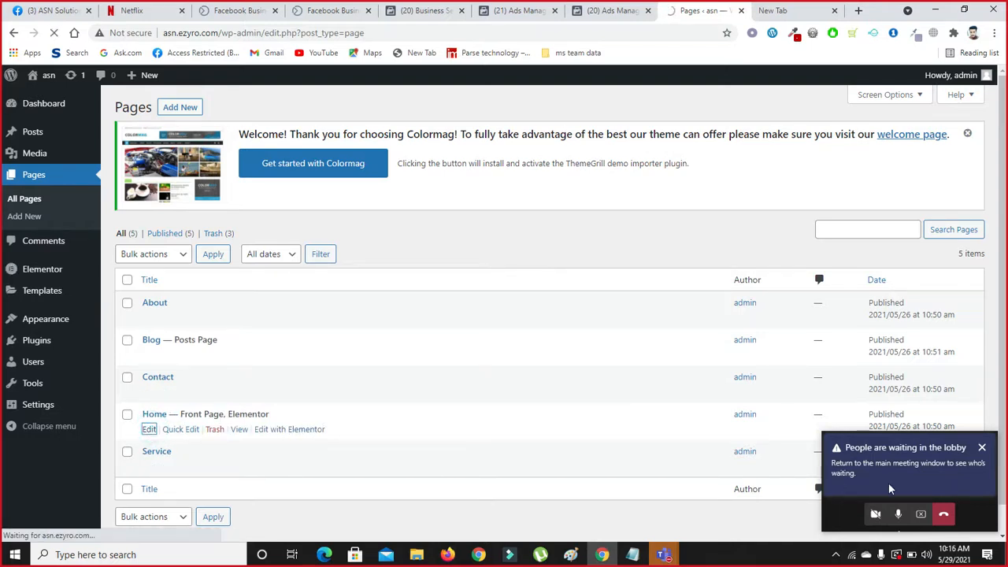
Step: Admit the guest waiting in the Teams meeting lobby and minimize the meeting window
{"action": "left_click", "coordinate": [906, 460]}
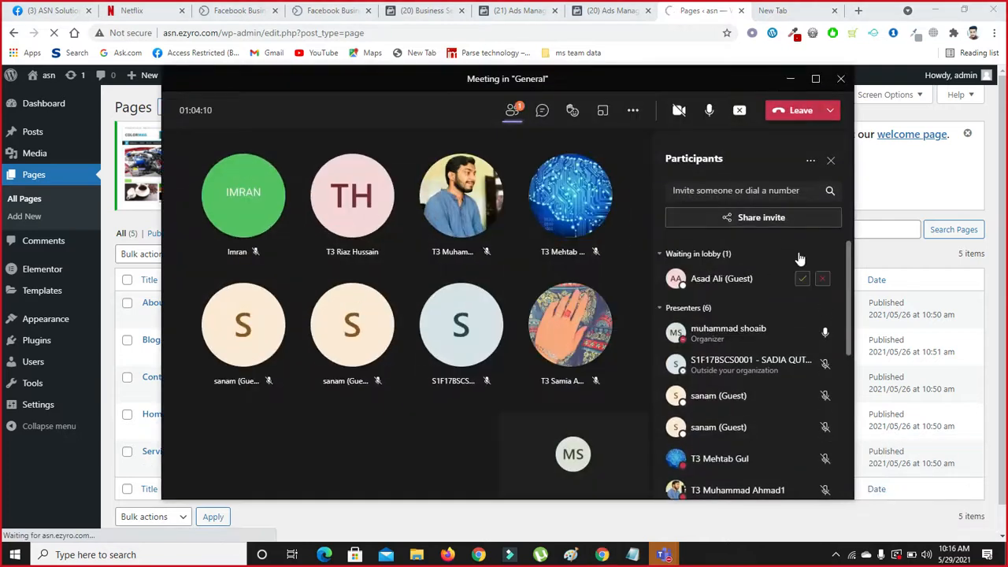
{"action": "left_click", "coordinate": [805, 280]}
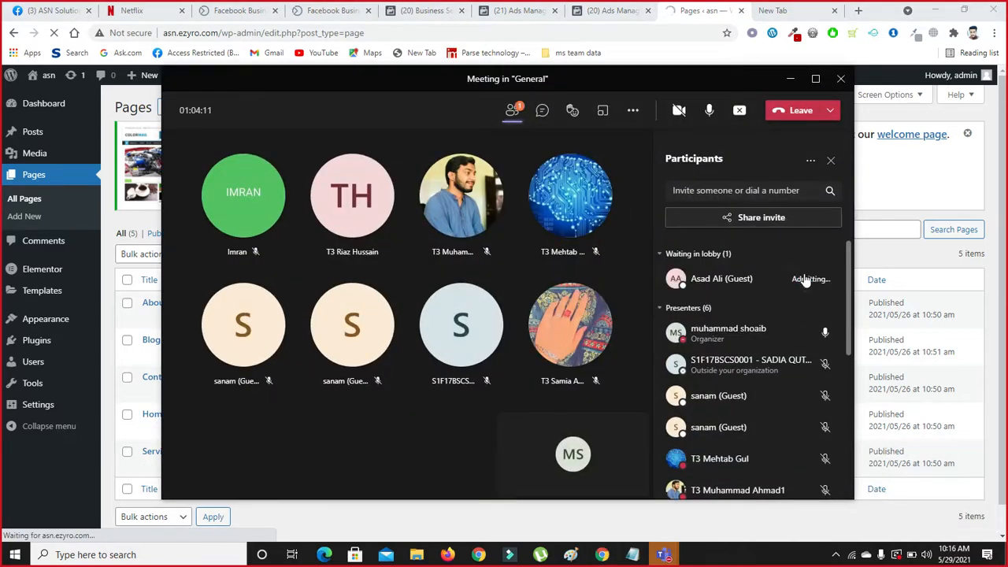
{"action": "left_click", "coordinate": [790, 78]}
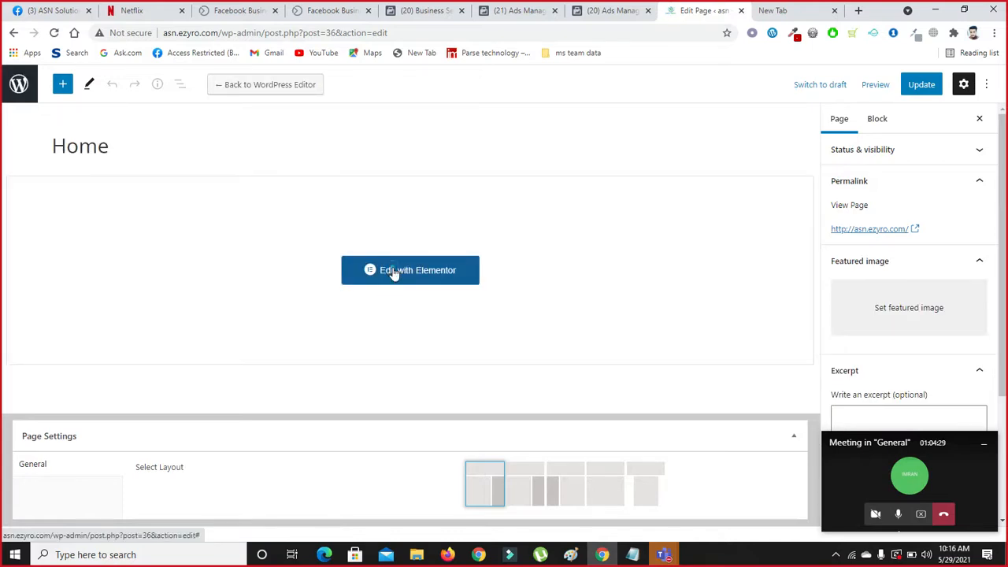
Step: Launch the Elementor editor for the Home page
{"action": "left_click", "coordinate": [394, 271]}
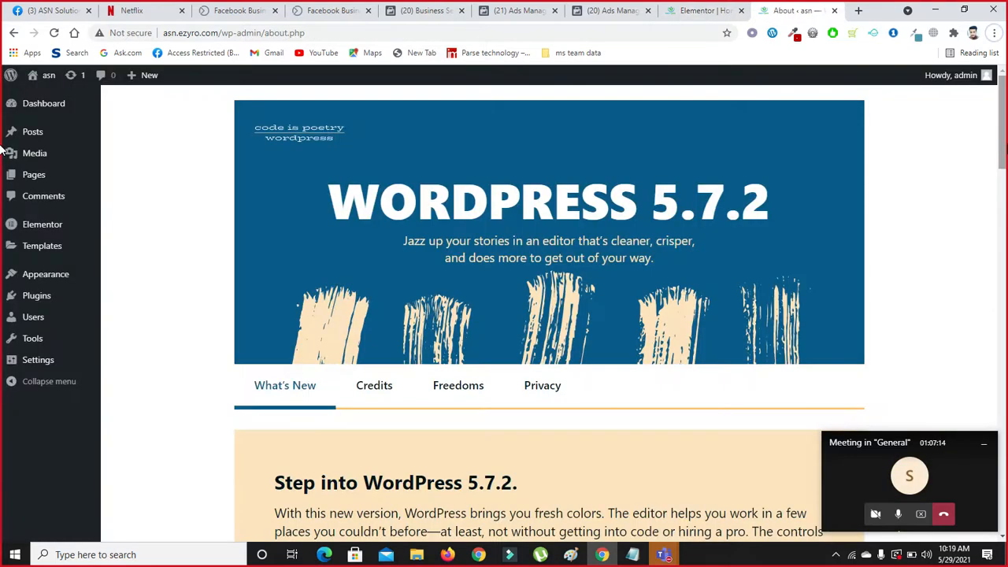
Step: Skim the WordPress 5.7.2 About page and open the plugins section to view the installed plugins
{"action": "scroll", "coordinate": [4, 294], "scroll_direction": "down", "scroll_amount": 10}
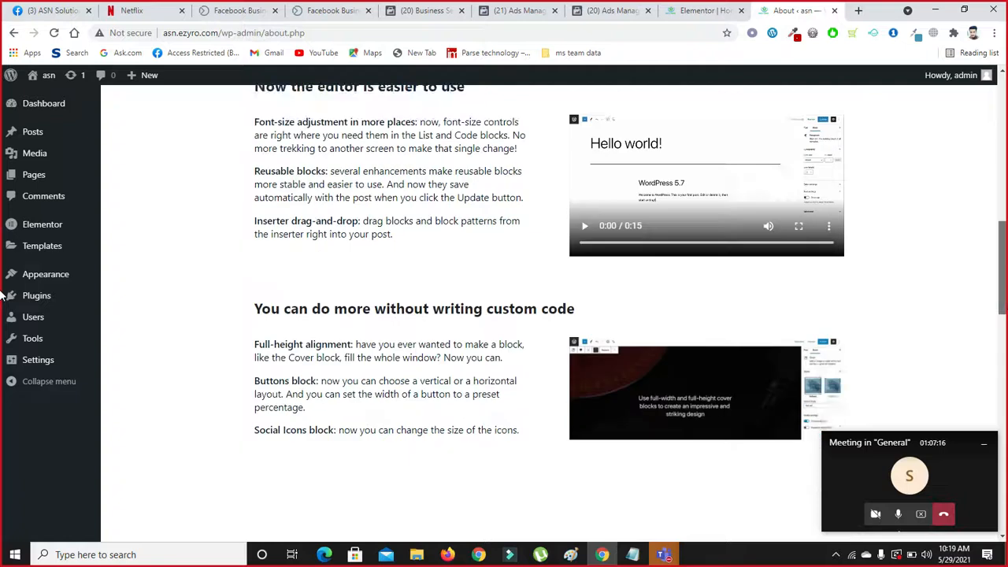
{"action": "scroll", "coordinate": [4, 294], "scroll_direction": "up", "scroll_amount": 10}
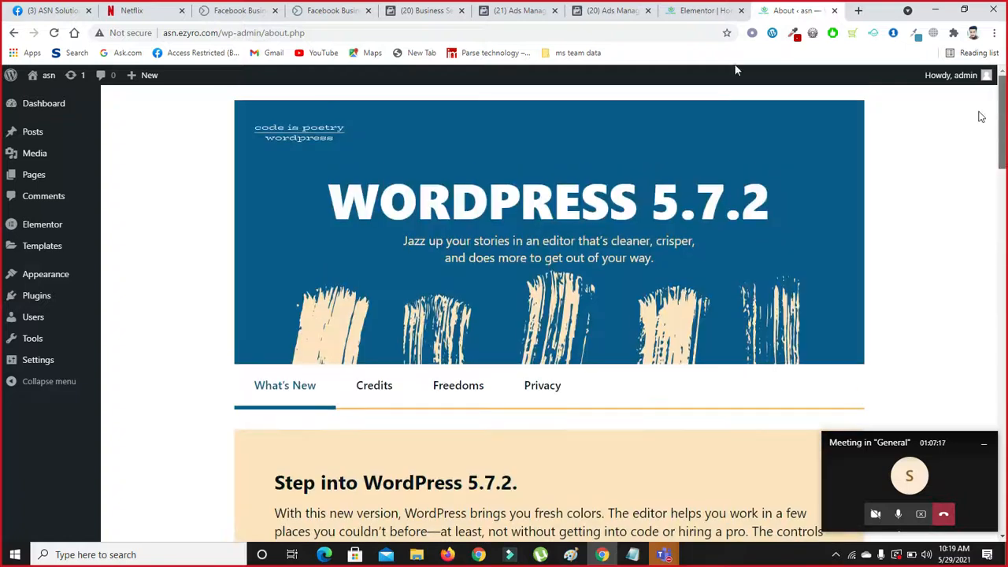
{"action": "left_click", "coordinate": [30, 296]}
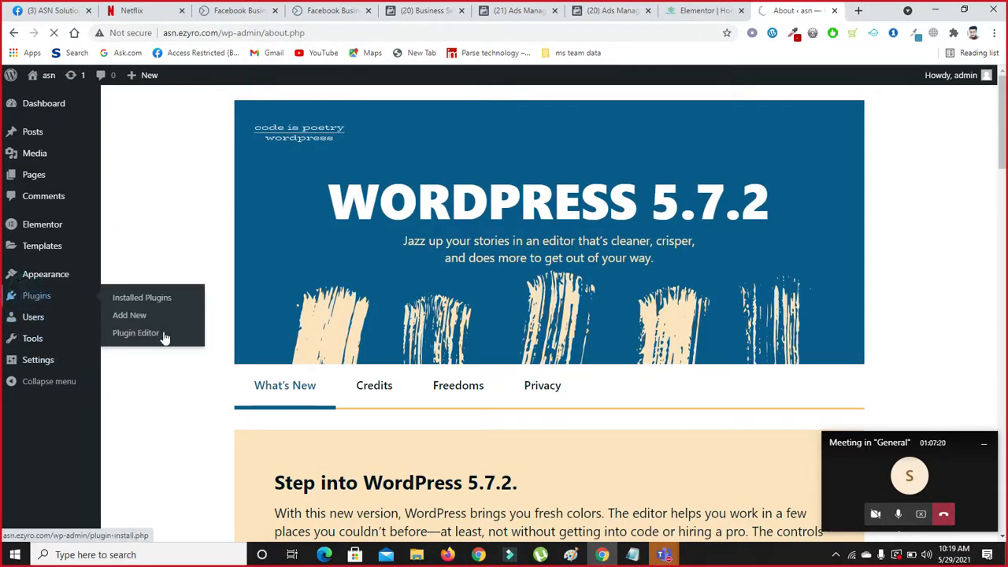
{"action": "left_click", "coordinate": [136, 333]}
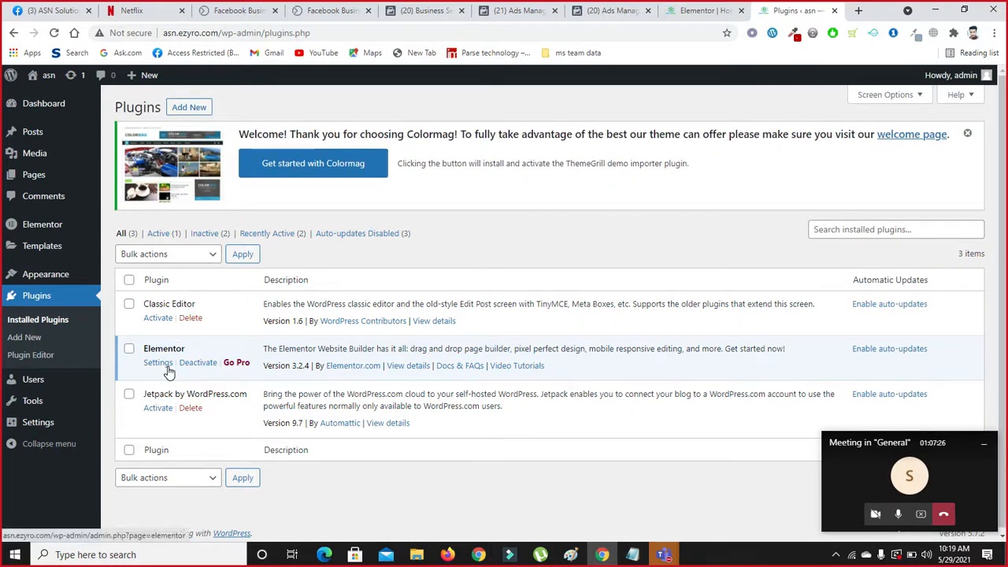
{"action": "left_click", "coordinate": [633, 556]}
{"action": "left_click", "coordinate": [314, 307]}
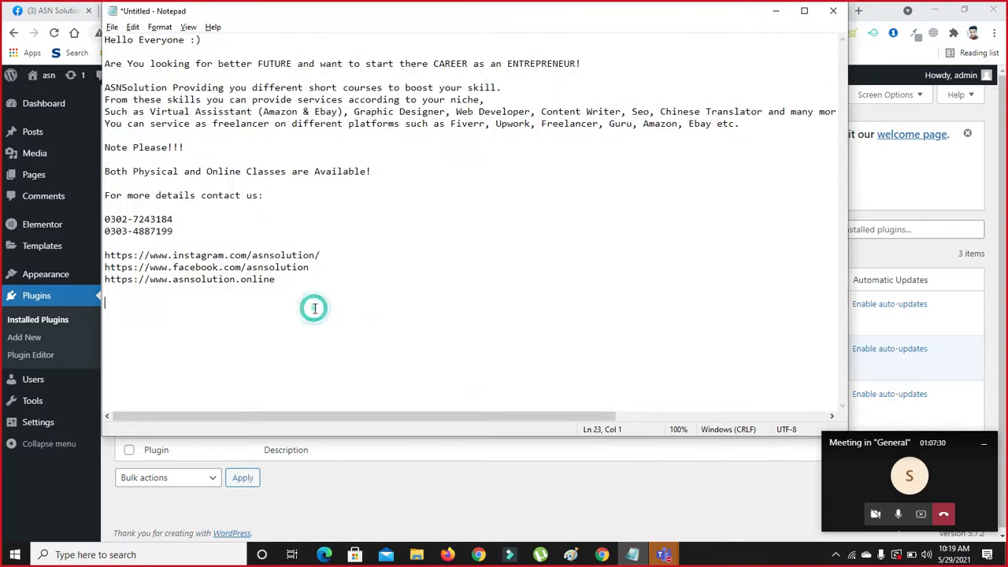
{"action": "left_click", "coordinate": [634, 555]}
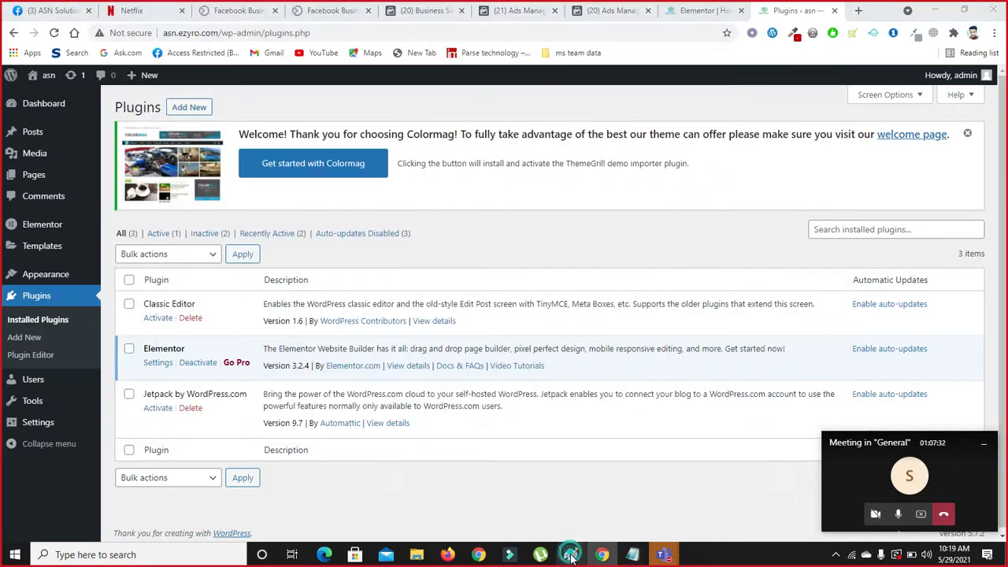
Step: Switch to Paint and delete all the existing text in the text box
{"action": "left_click", "coordinate": [570, 555]}
{"action": "left_click", "coordinate": [453, 228]}
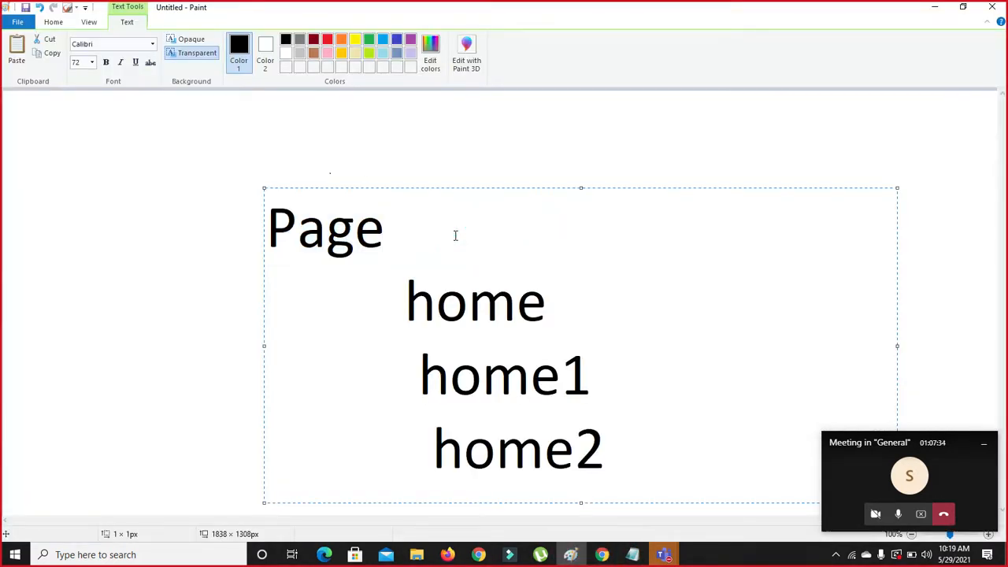
{"action": "key", "text": "ctrl+a"}
{"action": "key", "text": "Delete"}
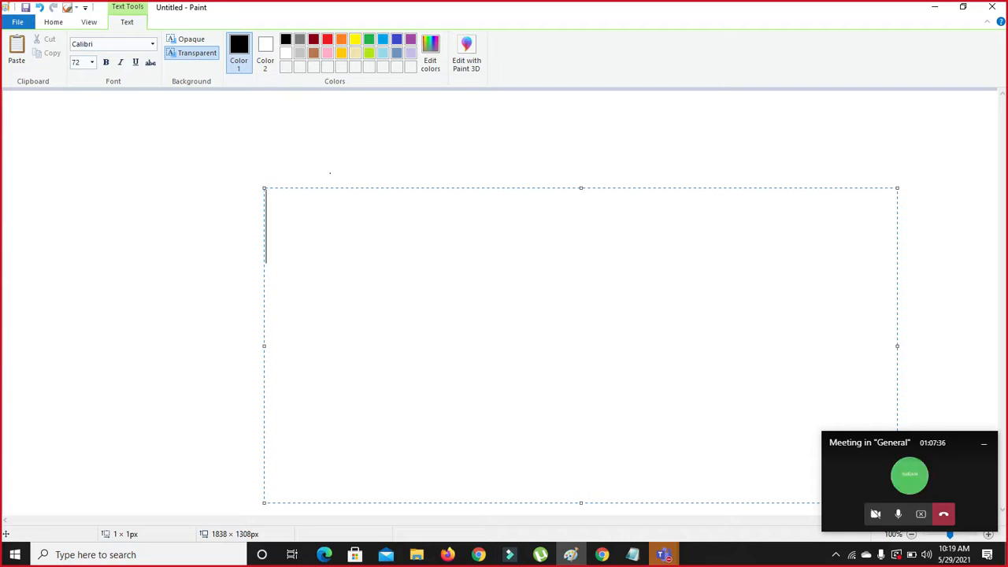
Step: Write the heading "plugin page builder" in the text box and extend the box upward to make more room
{"action": "type", "text": "plug"}
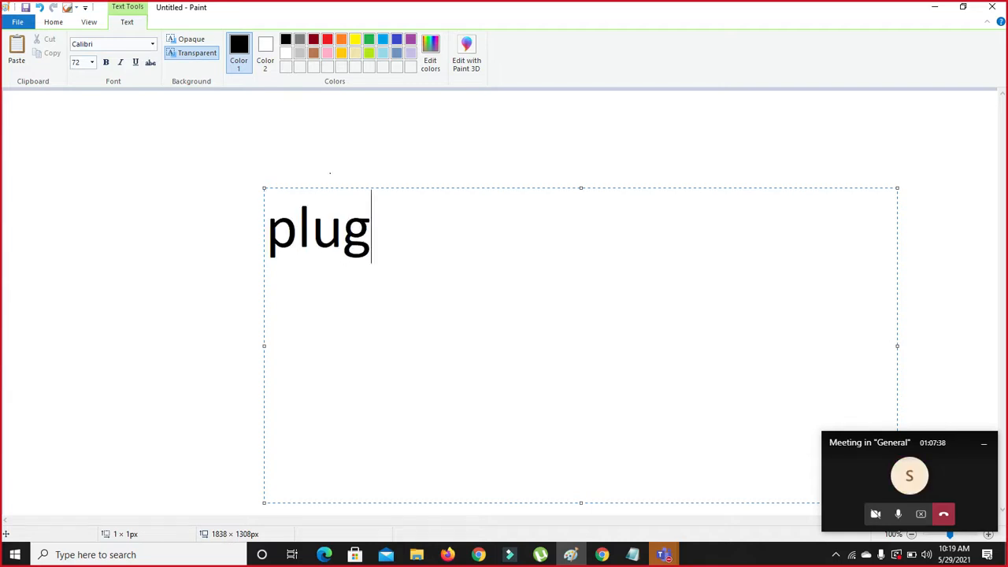
{"action": "type", "text": "in "}
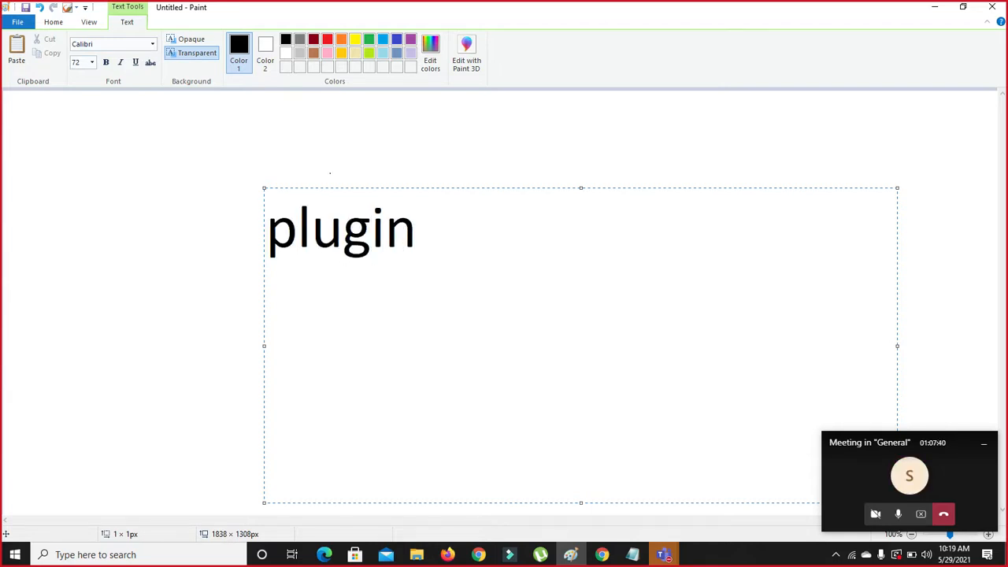
{"action": "type", "text": "pa"}
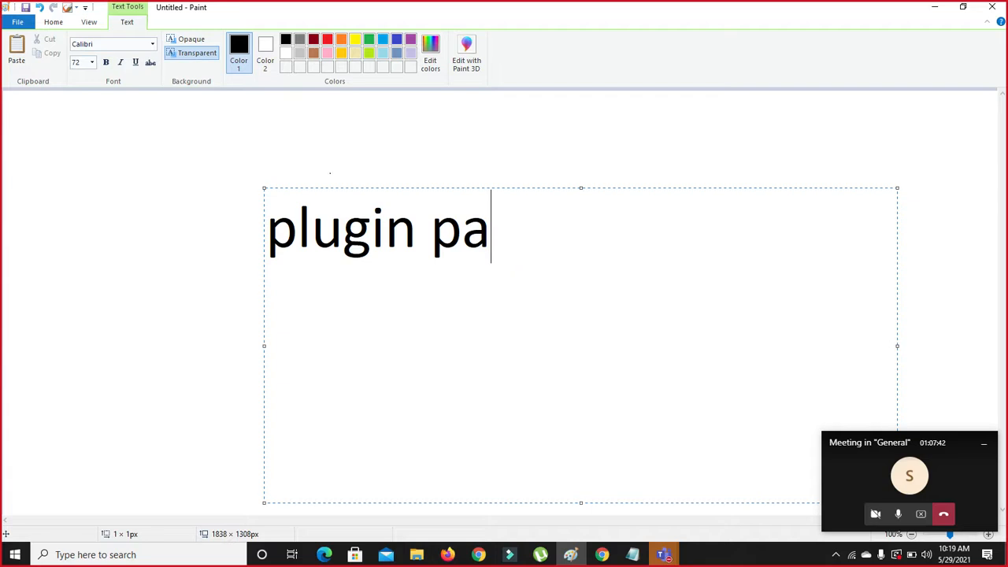
{"action": "type", "text": "ges"}
{"action": "key", "text": "BackSpace"}
{"action": "type", "text": "bul"}
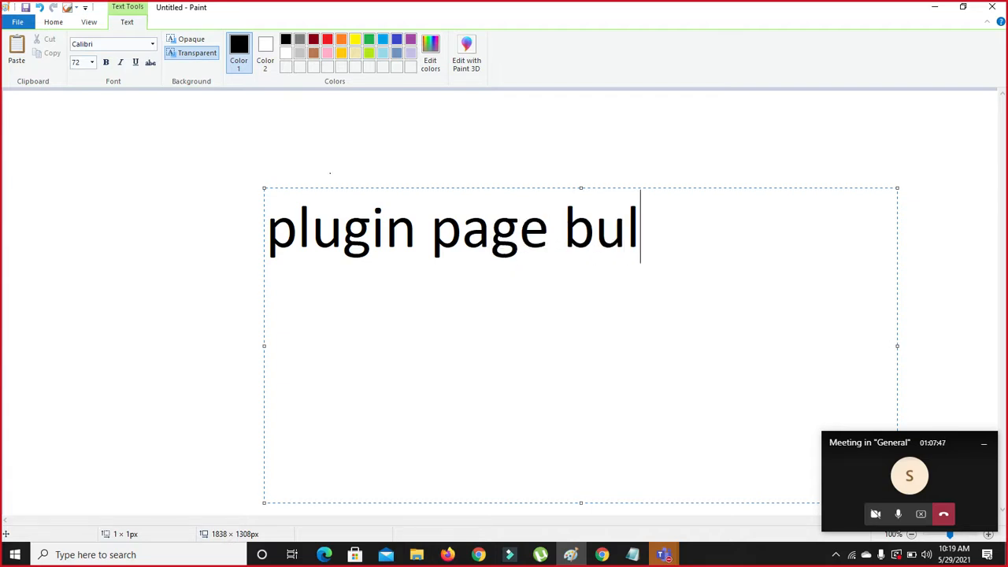
{"action": "key", "text": "BackSpace"}
{"action": "type", "text": "ilder"}
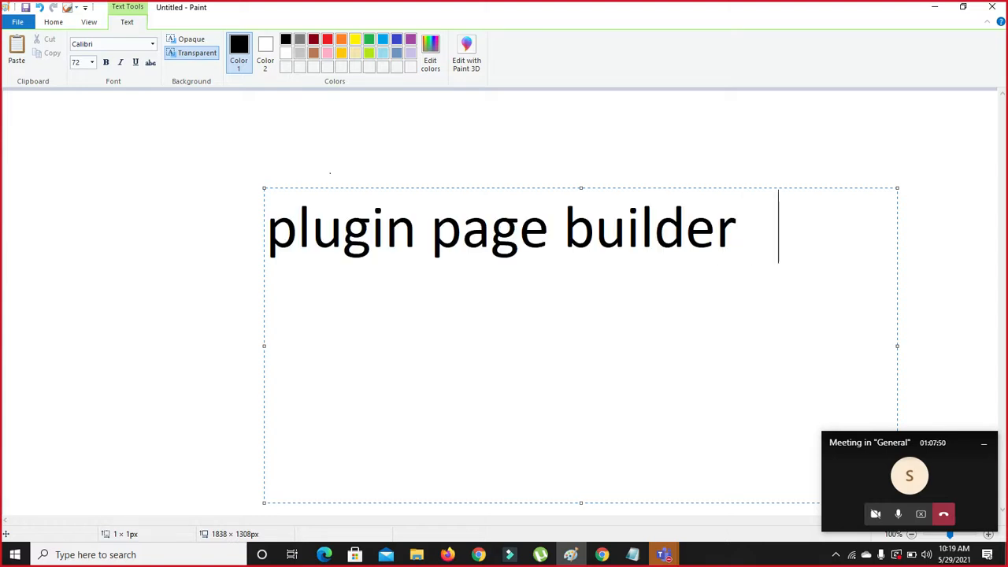
{"action": "key", "text": "Return"}
{"action": "left_click_drag", "start_coordinate": [581, 188], "coordinate": [561, 109]}
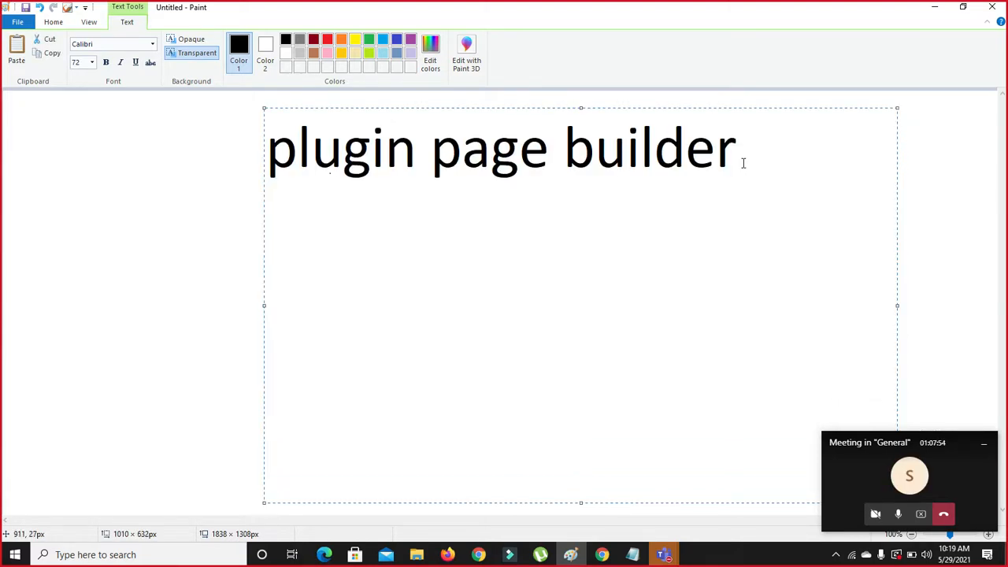
Step: List "elementor" and "wp bakery" on separate lines below the "plugin page builder" heading
{"action": "key", "text": "Return"}
{"action": "key", "text": "BackSpace"}
{"action": "key", "text": "BackSpace"}
{"action": "type", "text": "elementor"}
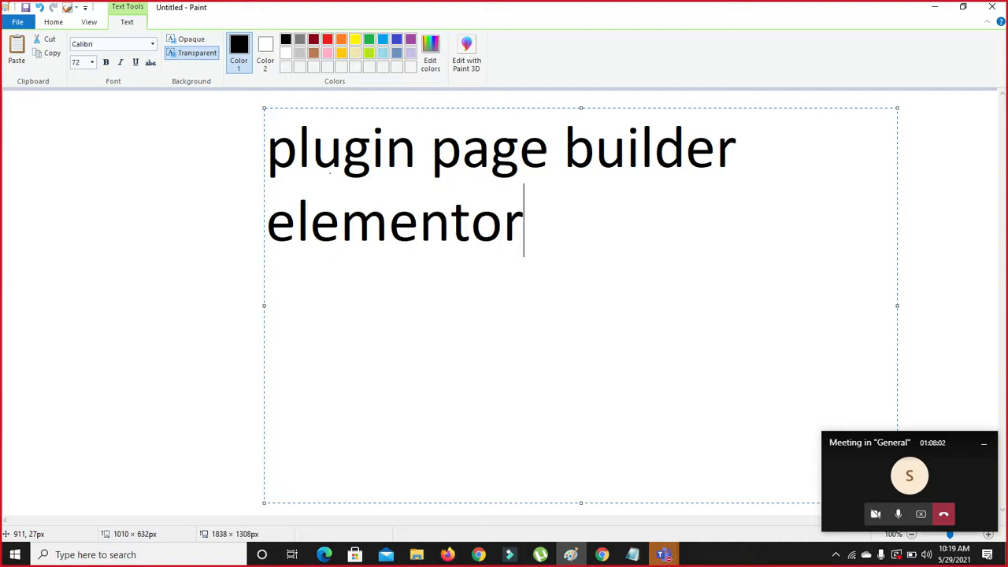
{"action": "key", "text": "Return"}
{"action": "type", "text": "wp "}
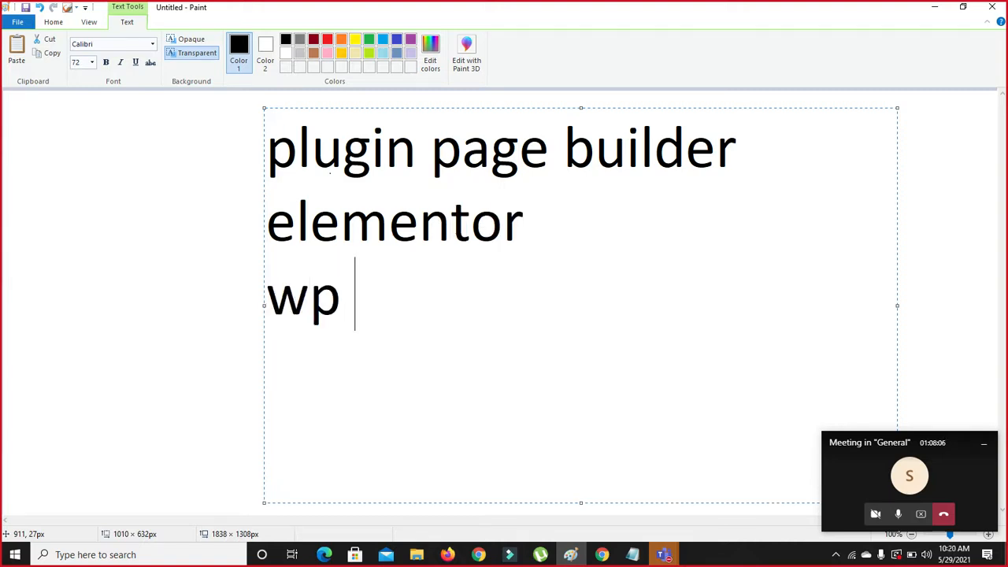
{"action": "type", "text": "baery"}
{"action": "key", "text": "BackSpace"}
{"action": "key", "text": "BackSpace"}
{"action": "key", "text": "BackSpace"}
{"action": "type", "text": "kery"}
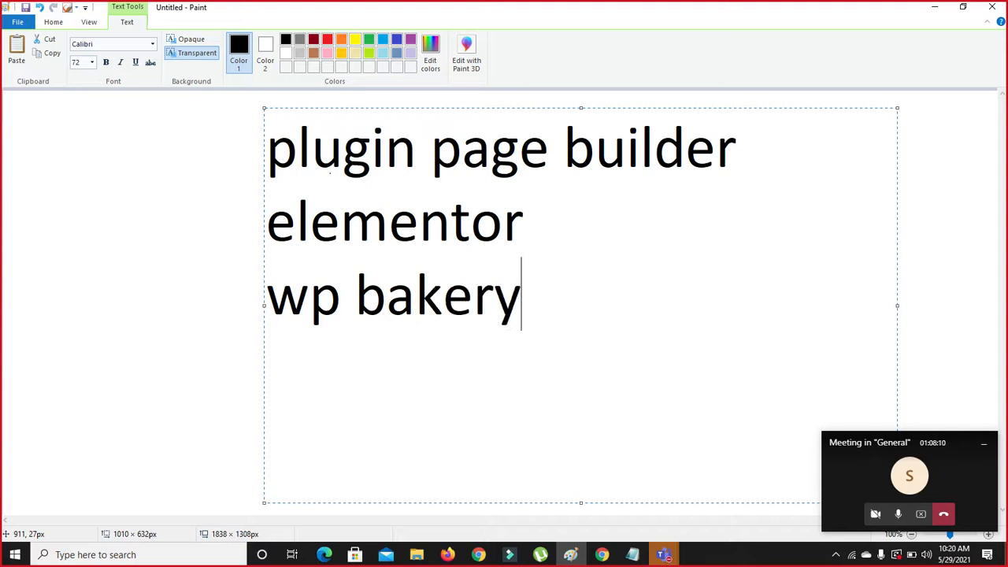
Step: Add "bearry" as another line below "wp bakery" and start a new line
{"action": "key", "text": "Return"}
{"action": "type", "text": "bear"}
{"action": "key", "text": "BackSpace"}
{"action": "type", "text": "ar"}
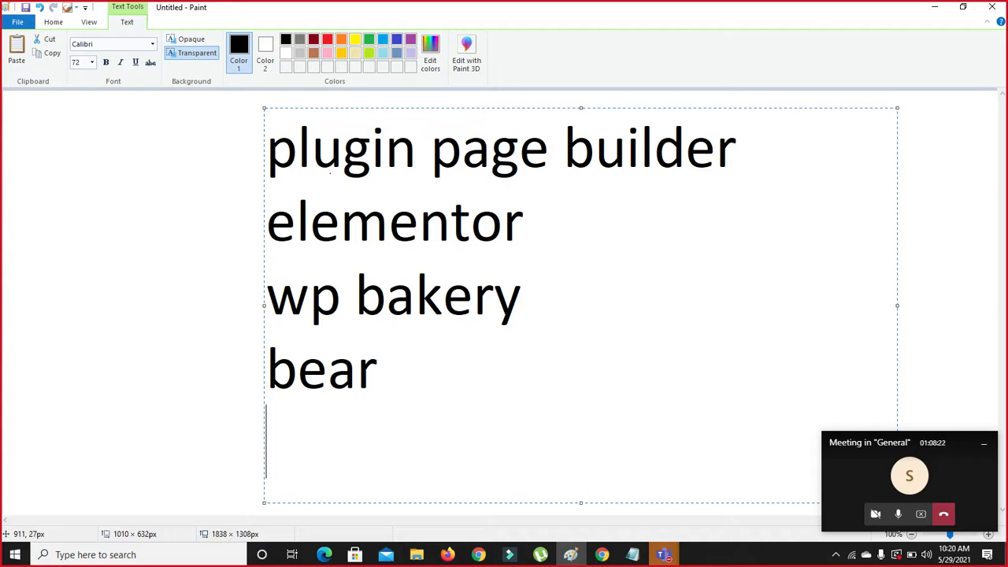
{"action": "key", "text": "BackSpace"}
{"action": "type", "text": "ry"}
{"action": "key", "text": "Return"}
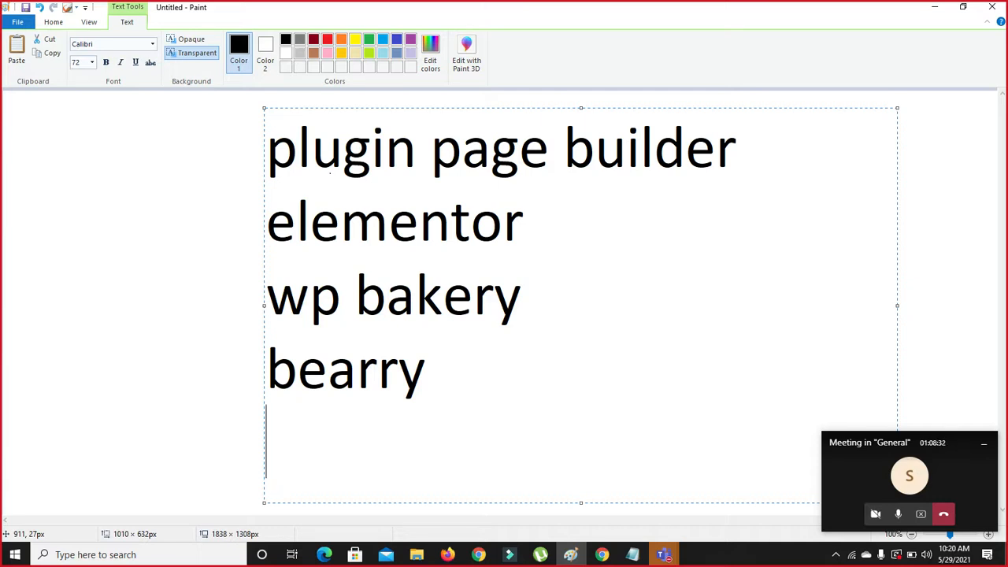
Step: Delete the lines listing page builders, keeping only the "plugin page builder" heading
{"action": "key", "text": "BackSpace"}
{"action": "key", "text": "BackSpace"}
{"action": "key", "text": "BackSpace"}
{"action": "key", "text": "BackSpace"}
{"action": "key", "text": "BackSpace"}
{"action": "key", "text": "BackSpace"}
{"action": "key", "text": "BackSpace"}
{"action": "key", "text": "BackSpace"}
{"action": "key", "text": "BackSpace"}
{"action": "key", "text": "BackSpace"}
{"action": "key", "text": "BackSpace"}
{"action": "key", "text": "BackSpace"}
{"action": "key", "text": "BackSpace"}
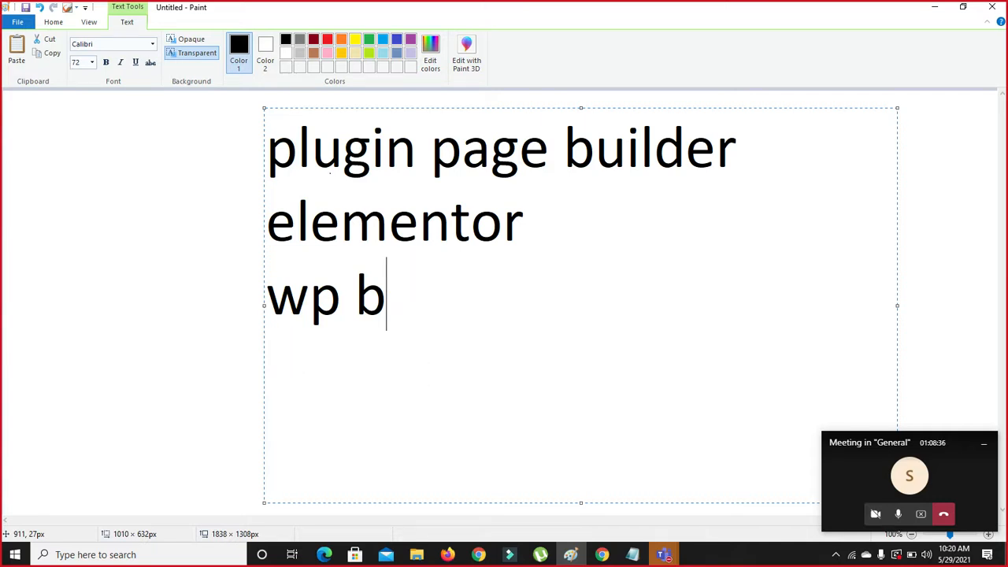
{"action": "key", "text": "BackSpace"}
{"action": "key", "text": "BackSpace"}
{"action": "key", "text": "BackSpace"}
{"action": "key", "text": "BackSpace"}
{"action": "key", "text": "BackSpace"}
{"action": "key", "text": "BackSpace"}
{"action": "key", "text": "BackSpace"}
{"action": "key", "text": "BackSpace"}
{"action": "key", "text": "BackSpace"}
{"action": "key", "text": "BackSpace"}
{"action": "key", "text": "BackSpace"}
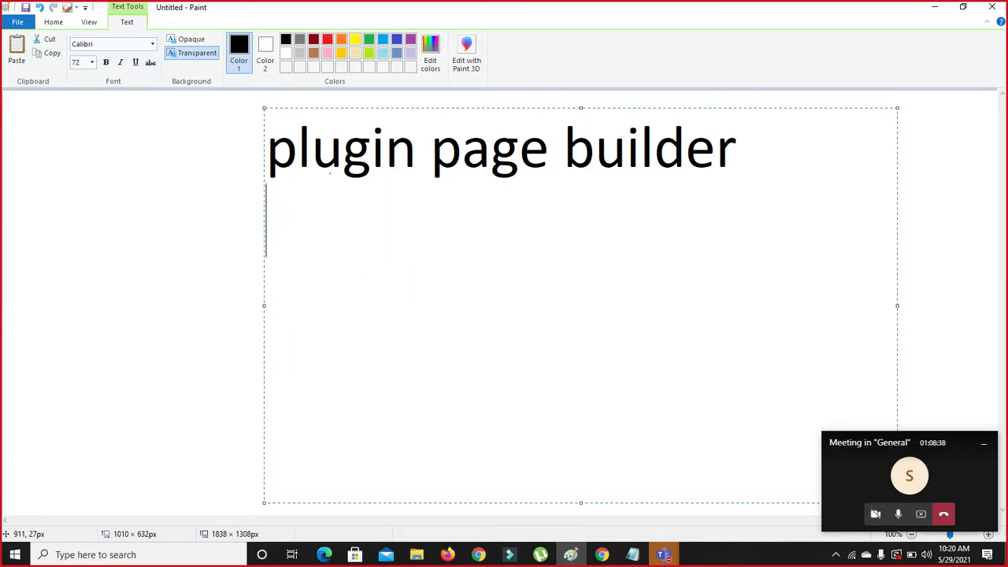
Step: Leave a blank line below the heading and write "fusion pages builder"
{"action": "key", "text": "Return"}
{"action": "key", "text": "BackSpace"}
{"action": "key", "text": "Return"}
{"action": "key", "text": "BackSpace"}
{"action": "key", "text": "BackSpace"}
{"action": "type", "text": "fusion "}
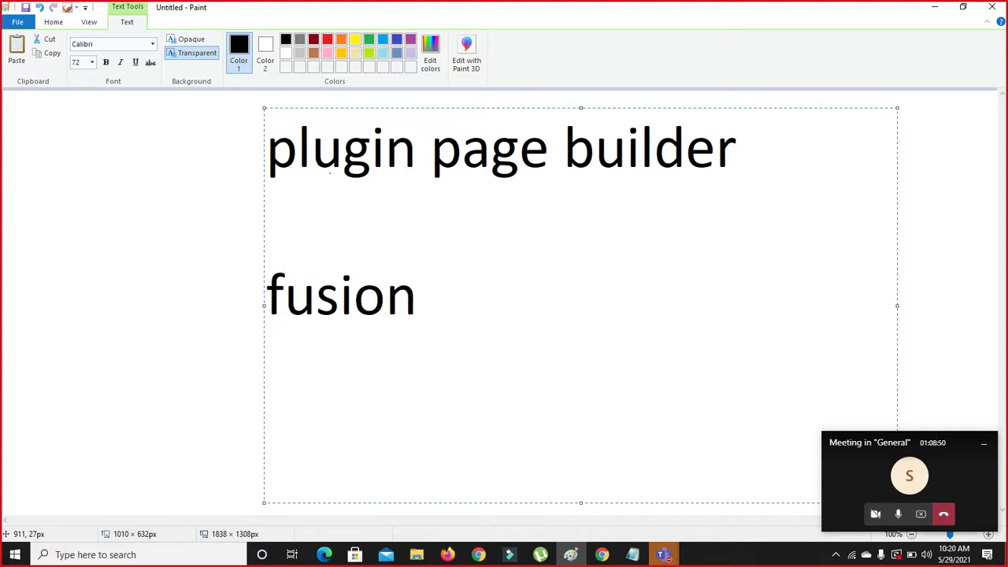
{"action": "type", "text": "pages buil"}
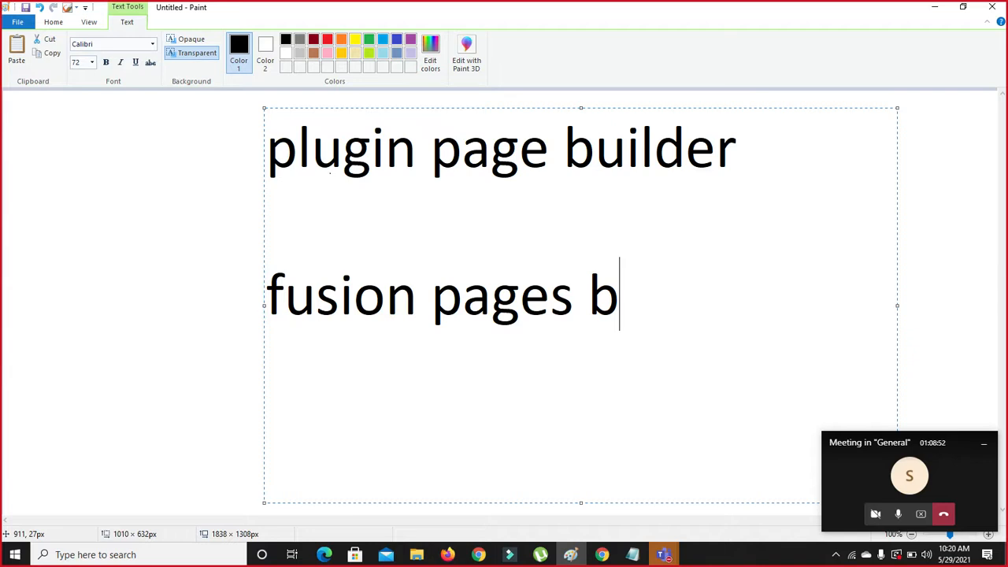
{"action": "key", "text": "BackSpace"}
{"action": "type", "text": "ilder"}
Step: Add an indented line reading "avada theme" below "fusion pages builder"
{"action": "key", "text": "Return"}
{"action": "type", "text": "av"}
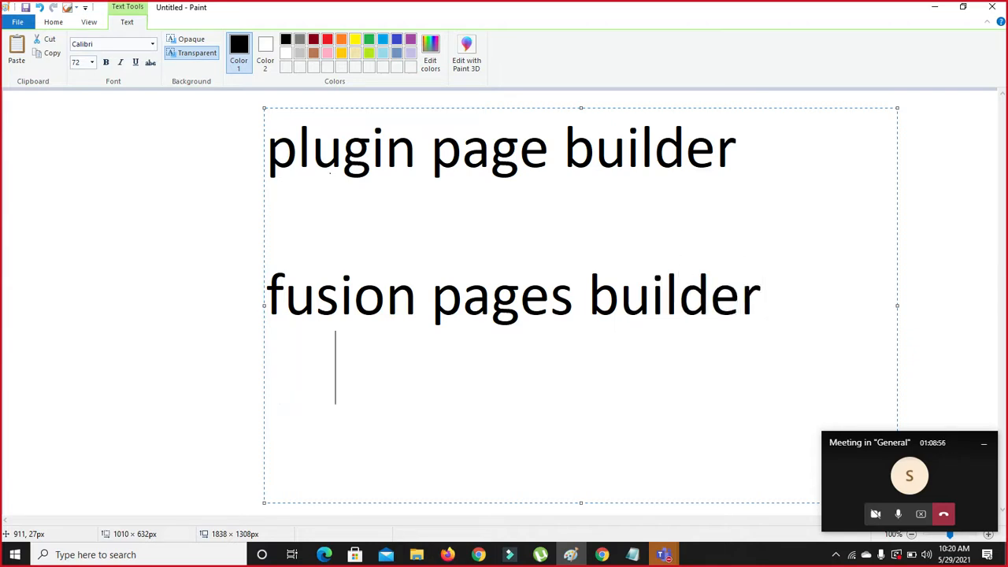
{"action": "type", "text": "ad"}
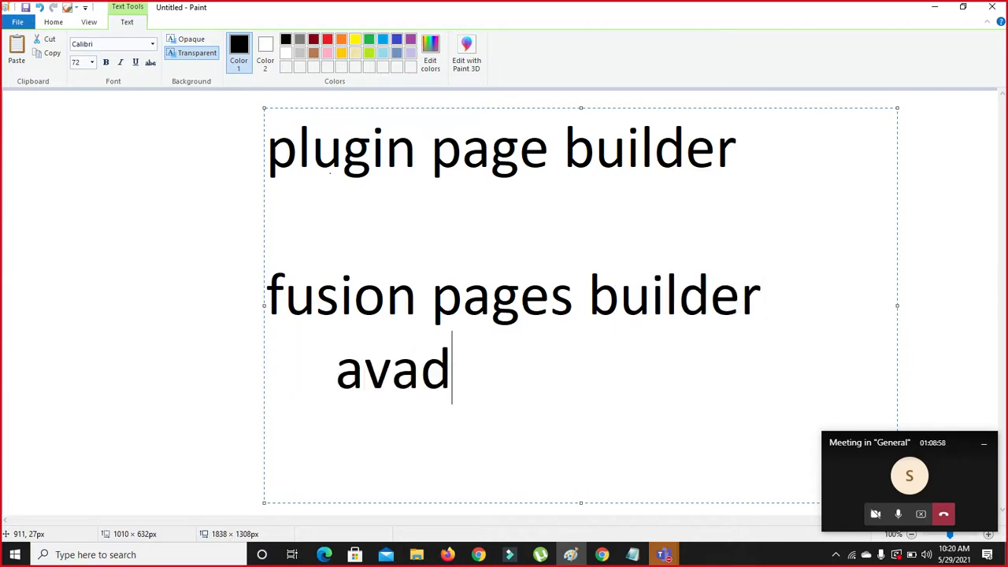
{"action": "type", "text": "a theme"}
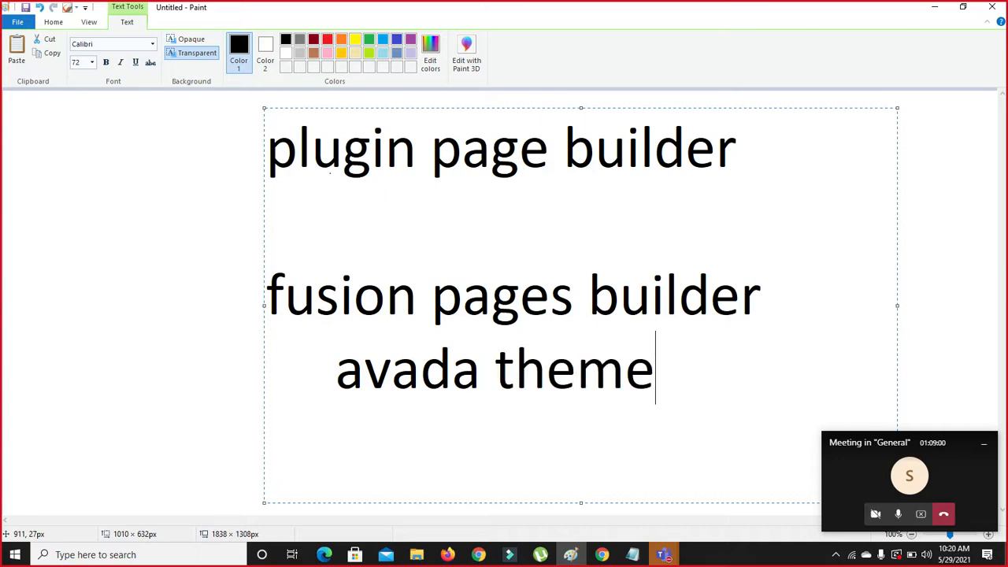
Step: Add a line below "avada theme" reading "divi" followed by "divi page builder" after a wide gap
{"action": "key", "text": "Return"}
{"action": "type", "text": "duiv"}
{"action": "key", "text": "BackSpace"}
{"action": "key", "text": "BackSpace"}
{"action": "key", "text": "BackSpace"}
{"action": "type", "text": "i"}
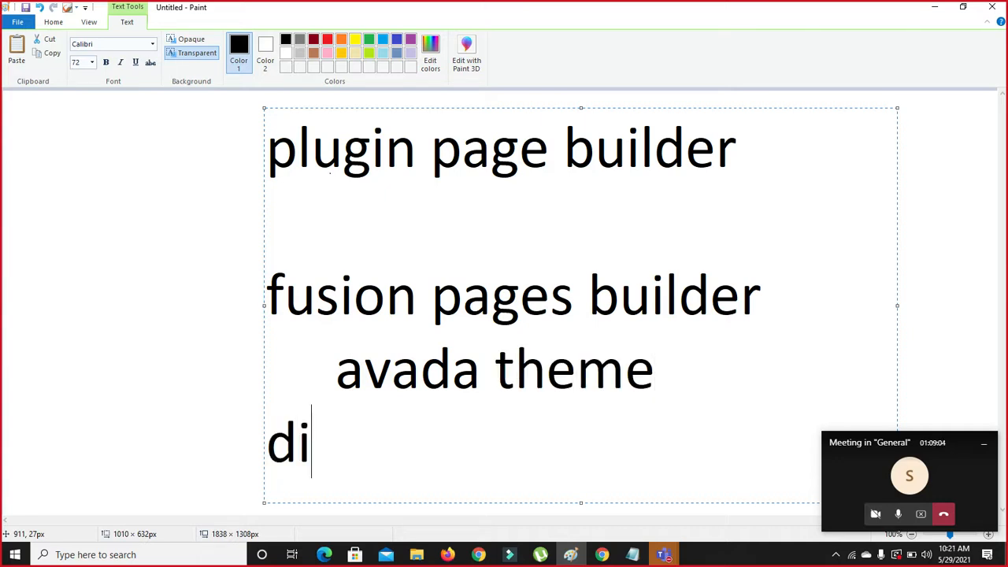
{"action": "type", "text": "vi     dici"}
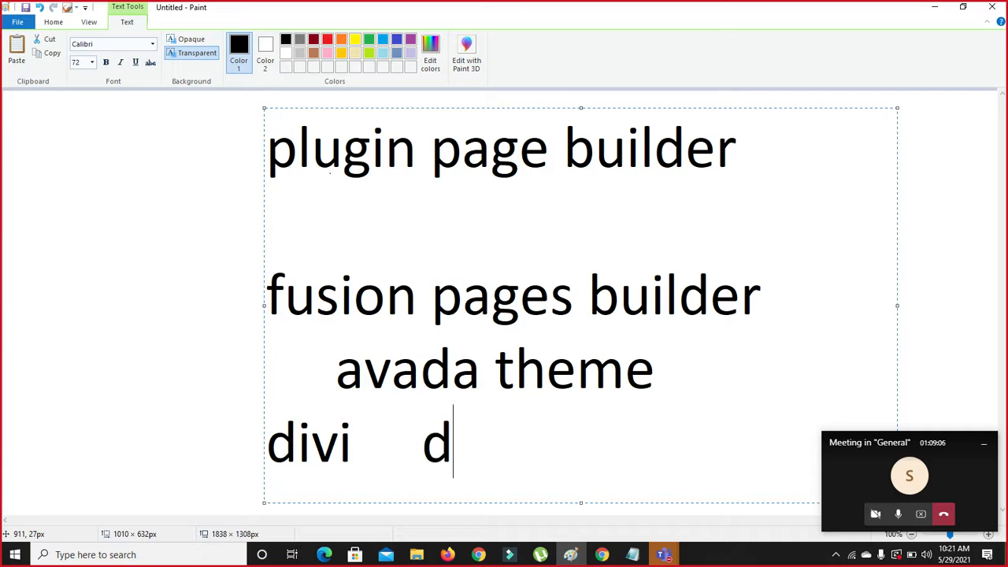
{"action": "key", "text": "BackSpace"}
{"action": "key", "text": "BackSpace"}
{"action": "type", "text": "vi "}
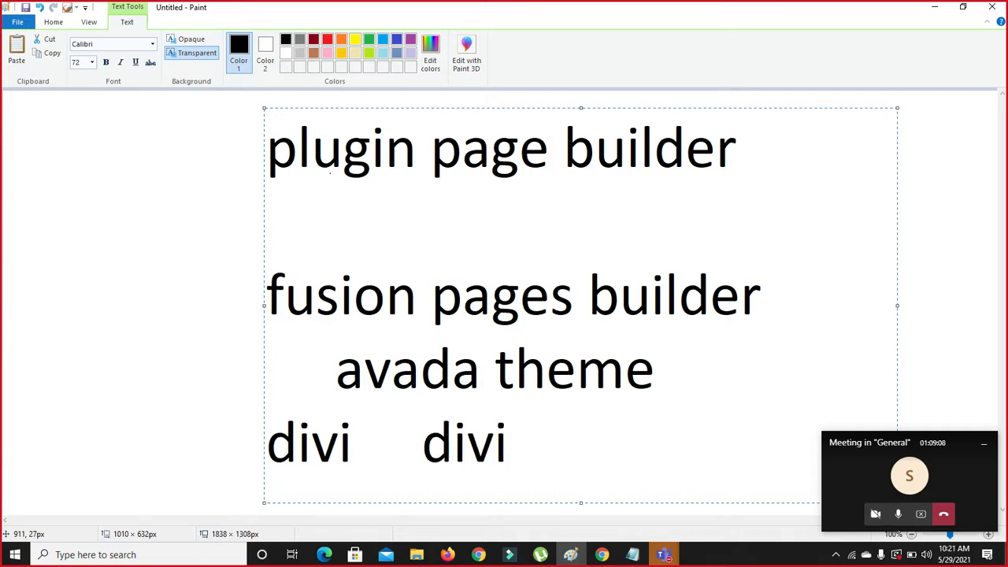
{"action": "type", "text": "bu"}
{"action": "key", "text": "BackSpace"}
{"action": "key", "text": "BackSpace"}
{"action": "type", "text": "p"}
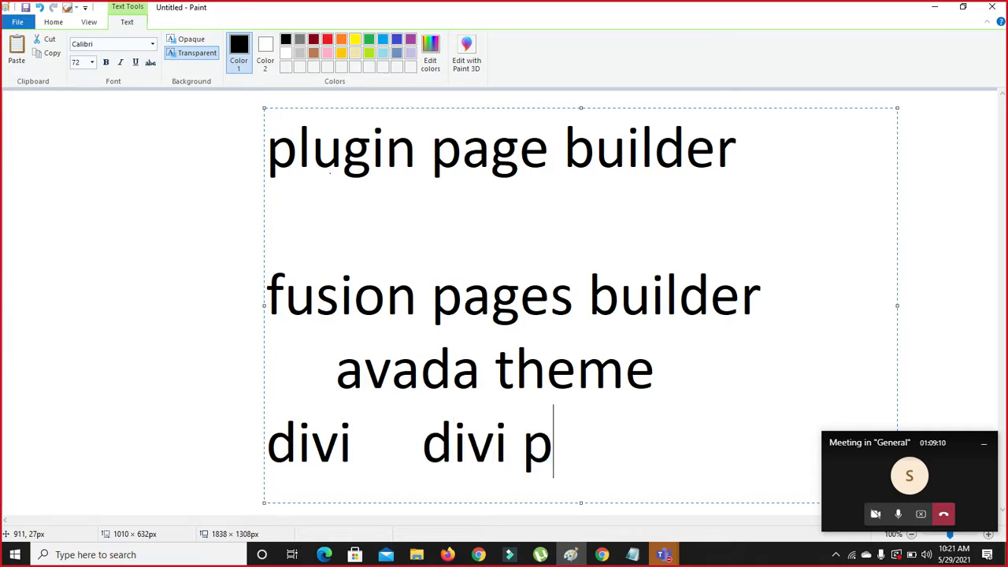
{"action": "type", "text": "age bu"}
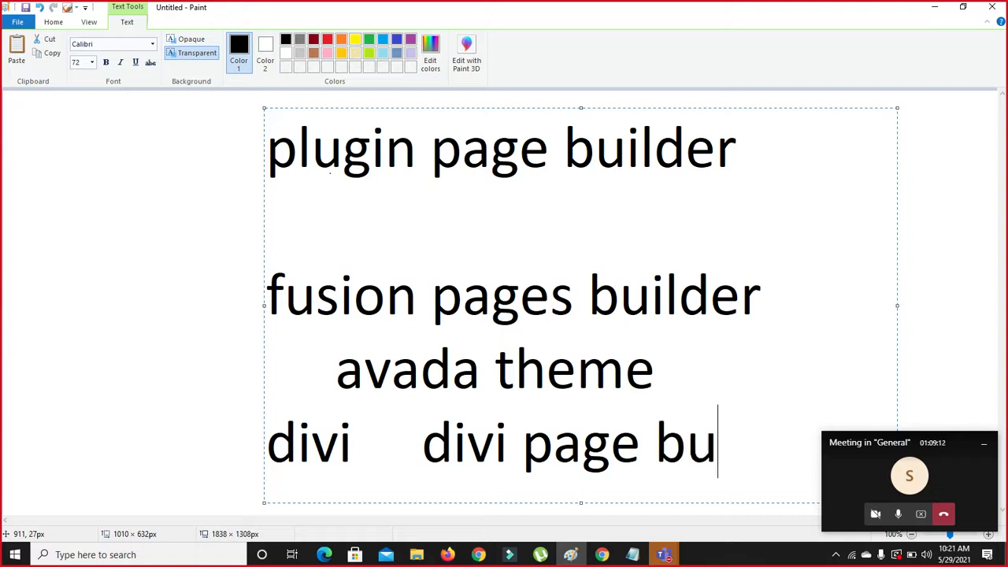
{"action": "type", "text": "ilder"}
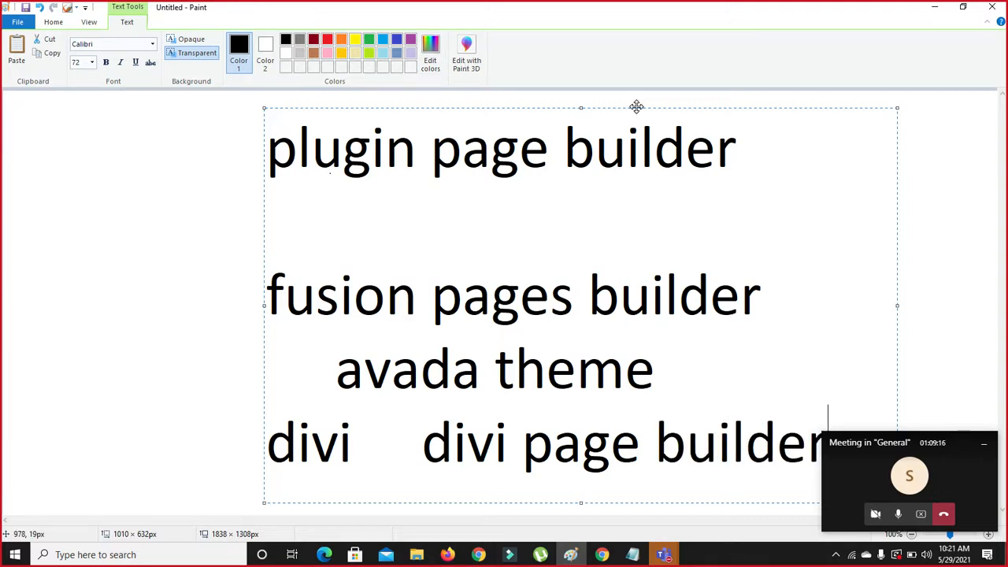
Step: Extend the text box upward and write "ux page builder" under the heading, followed by a line break
{"action": "left_click_drag", "start_coordinate": [581, 107], "coordinate": [581, 88]}
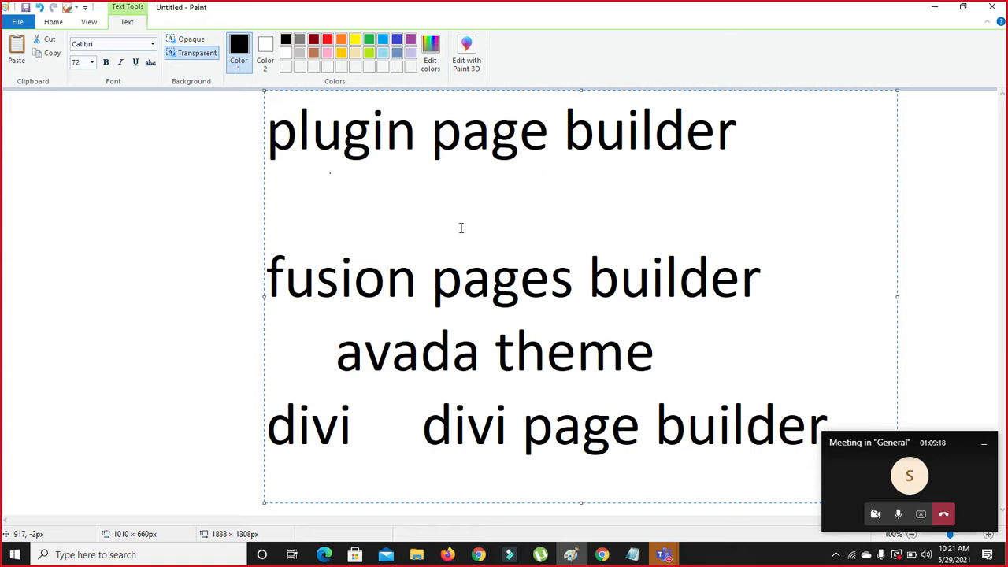
{"action": "left_click", "coordinate": [289, 206]}
{"action": "type", "text": "ux "}
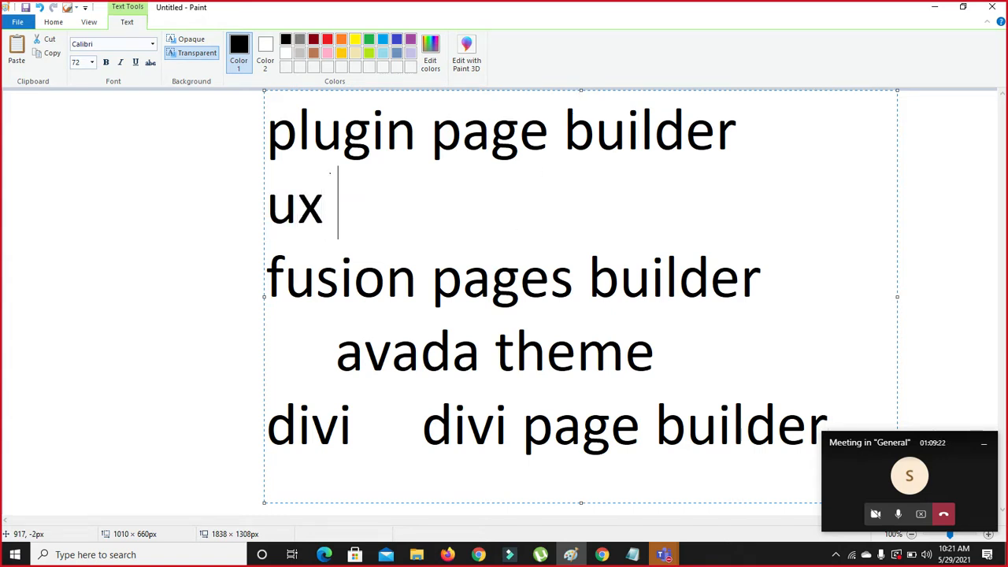
{"action": "type", "text": "page"}
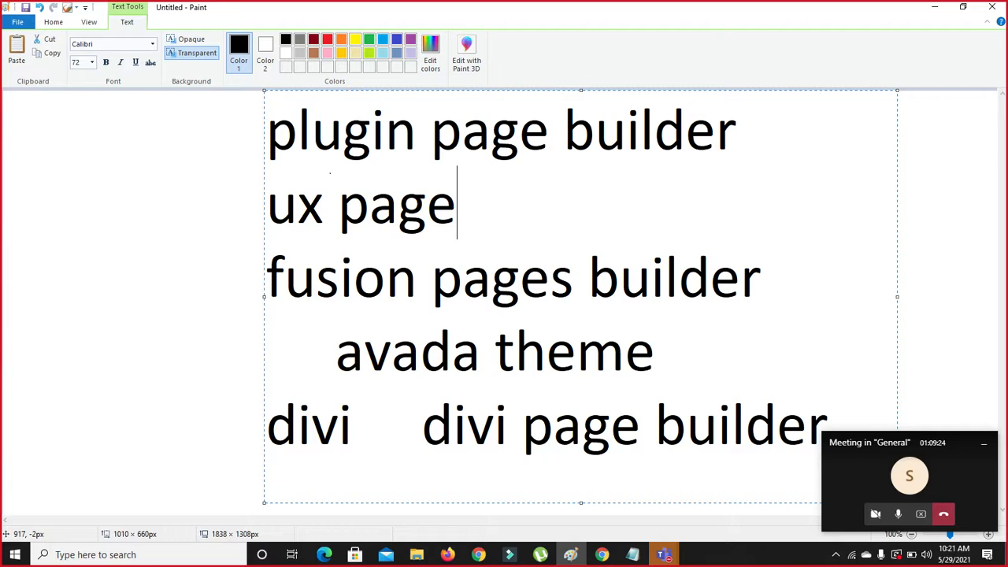
{"action": "type", "text": " builder"}
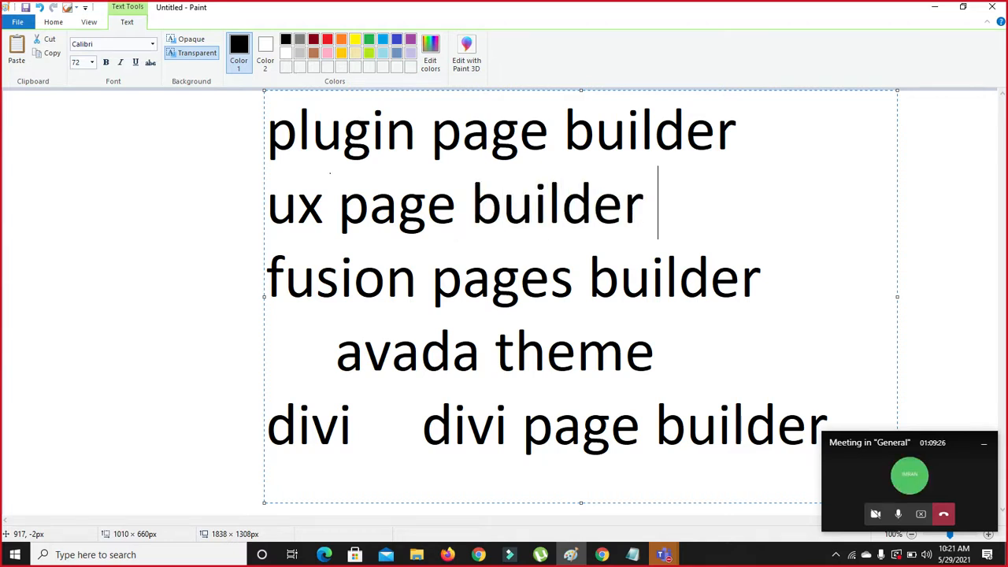
{"action": "key", "text": "Return"}
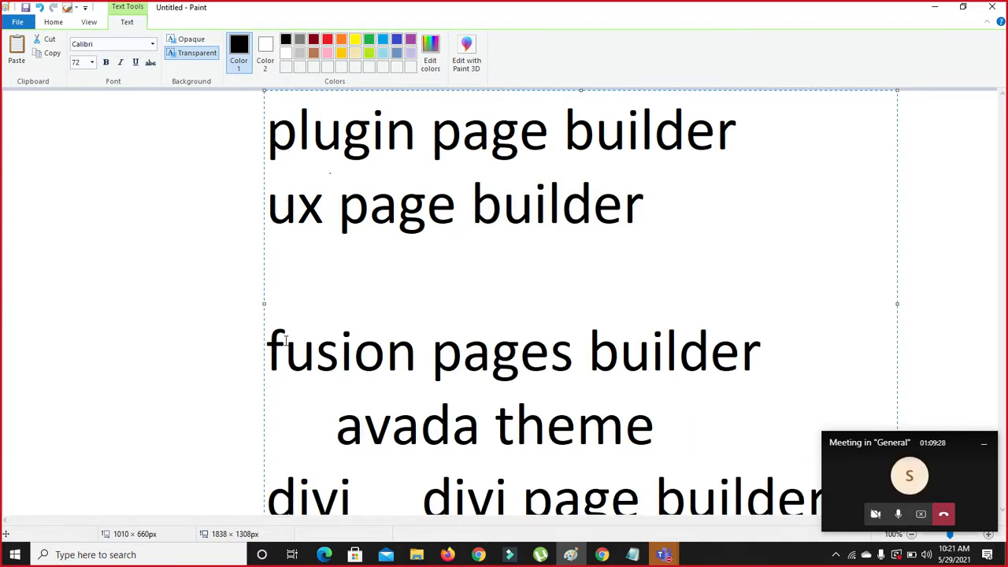
Step: Highlight the "ux page builder" line for emphasis and remove the blank line above "fusion pages builder"
{"action": "left_click", "coordinate": [270, 294]}
{"action": "left_click_drag", "start_coordinate": [265, 209], "coordinate": [662, 188]}
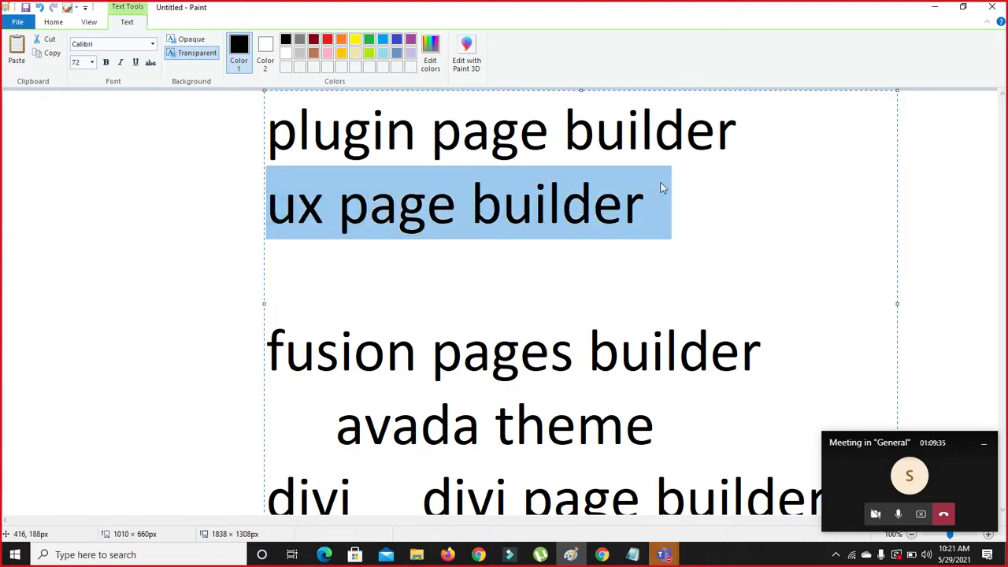
{"action": "left_click", "coordinate": [349, 219]}
{"action": "left_click_drag", "start_coordinate": [267, 206], "coordinate": [658, 190]}
{"action": "left_click", "coordinate": [273, 317]}
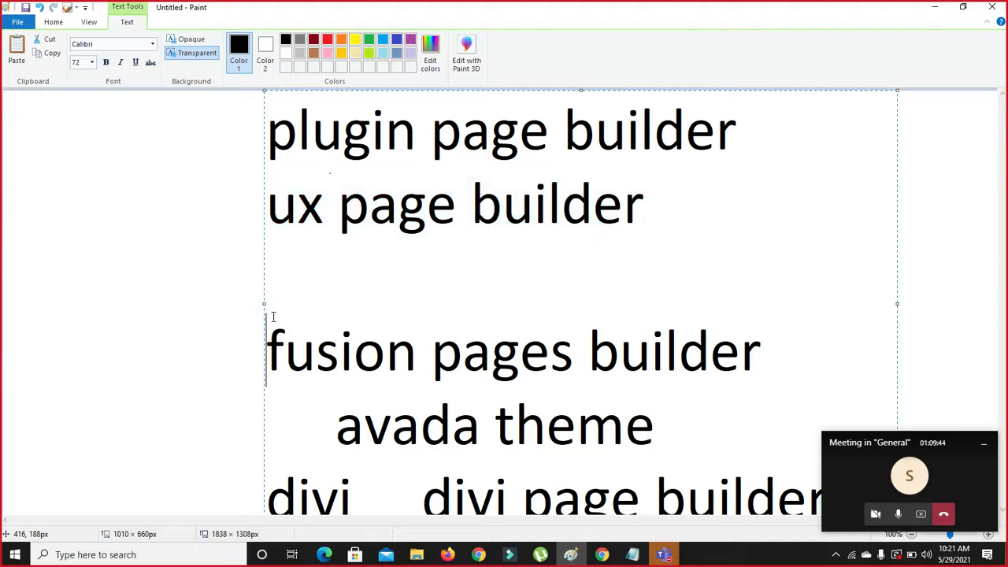
{"action": "key", "text": "BackSpace"}
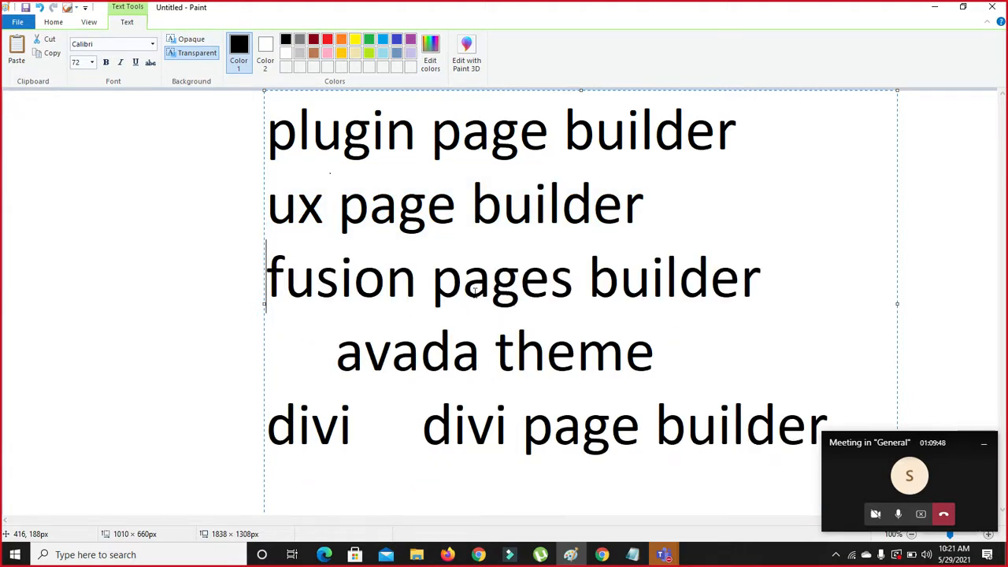
Step: Delete the word "fusion" from the "fusion pages builder" line
{"action": "left_click", "coordinate": [416, 279]}
{"action": "key", "text": "BackSpace"}
{"action": "key", "text": "BackSpace"}
{"action": "key", "text": "BackSpace"}
{"action": "key", "text": "BackSpace"}
{"action": "key", "text": "BackSpace"}
{"action": "key", "text": "BackSpace"}
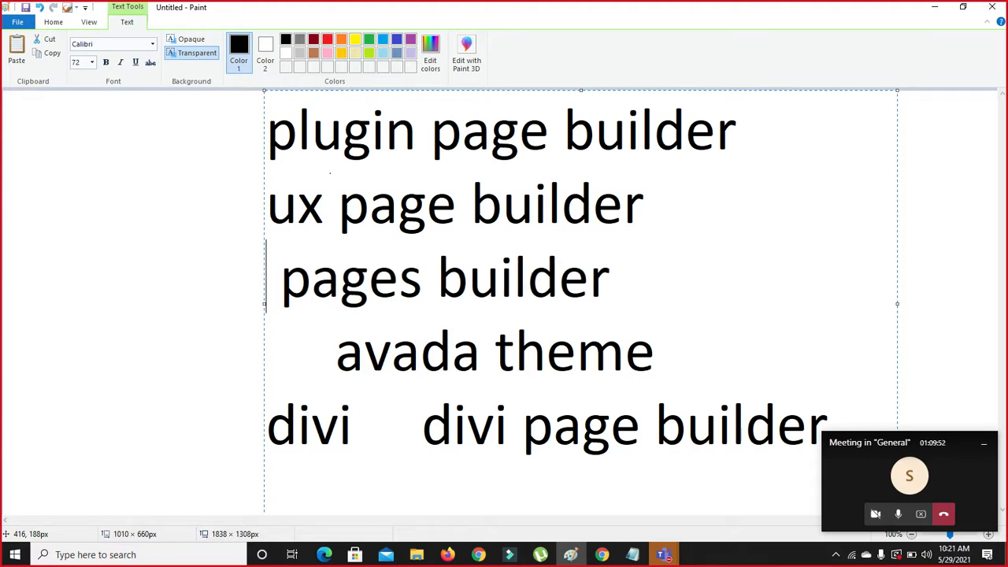
Step: Delete the first "divi" and the gap after it, keeping "divi page builder" on its own line
{"action": "left_click", "coordinate": [407, 425]}
{"action": "key", "text": "BackSpace"}
{"action": "key", "text": "BackSpace"}
{"action": "key", "text": "BackSpace"}
{"action": "key", "text": "BackSpace"}
{"action": "key", "text": "BackSpace"}
{"action": "key", "text": "BackSpace"}
{"action": "key", "text": "BackSpace"}
{"action": "key", "text": "BackSpace"}
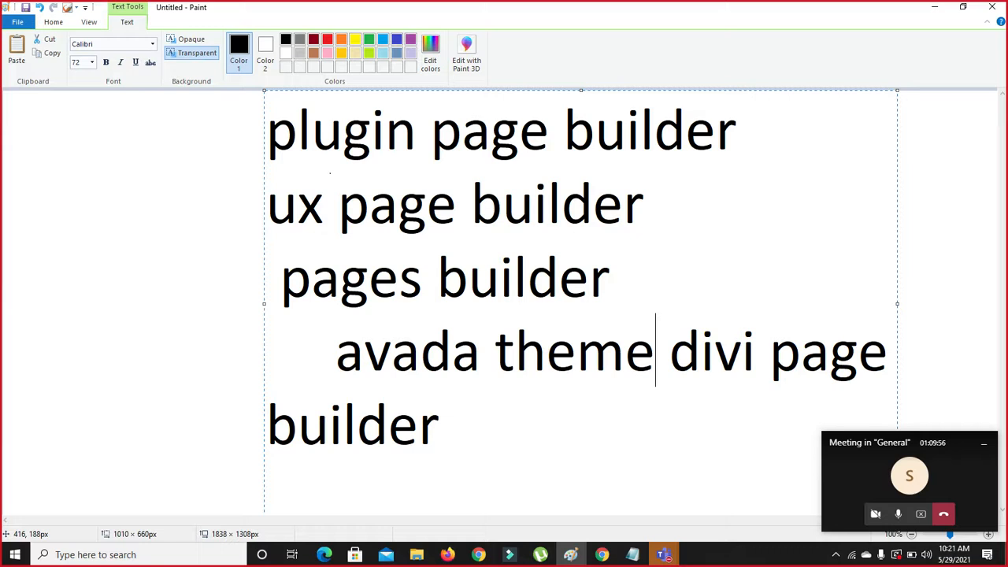
{"action": "key", "text": "Return"}
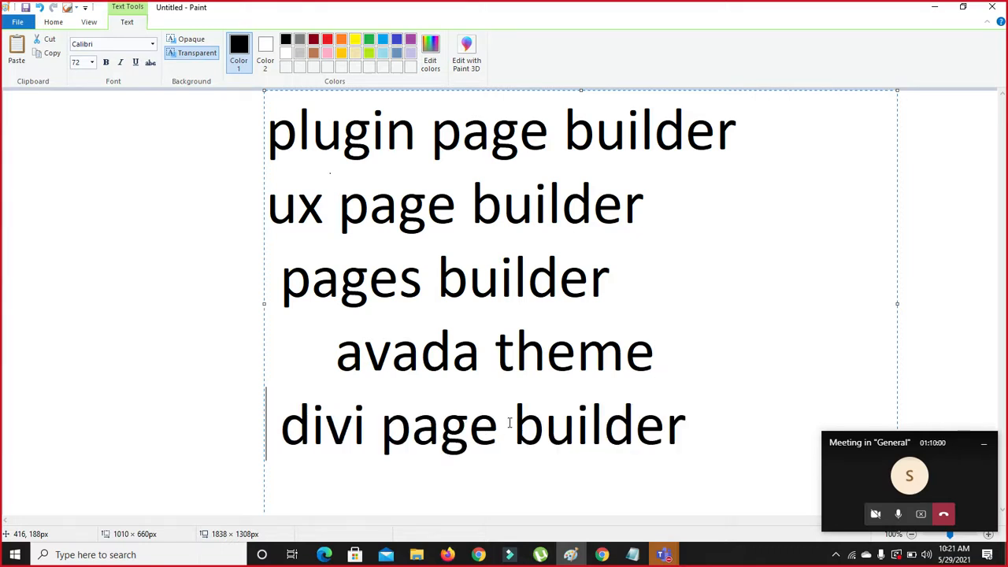
Step: Delete all the lines below the "plugin page builder" heading, leaving the cursor on an empty line beneath it
{"action": "left_click", "coordinate": [712, 430]}
{"action": "key", "text": "BackSpace"}
{"action": "key", "text": "BackSpace"}
{"action": "key", "text": "BackSpace"}
{"action": "key", "text": "BackSpace"}
{"action": "key", "text": "BackSpace"}
{"action": "key", "text": "BackSpace"}
{"action": "key", "text": "BackSpace"}
{"action": "key", "text": "BackSpace"}
{"action": "key", "text": "BackSpace"}
{"action": "key", "text": "BackSpace"}
{"action": "key", "text": "BackSpace"}
{"action": "key", "text": "BackSpace"}
{"action": "key", "text": "BackSpace"}
{"action": "key", "text": "BackSpace"}
{"action": "key", "text": "BackSpace"}
{"action": "key", "text": "BackSpace"}
{"action": "key", "text": "BackSpace"}
{"action": "key", "text": "BackSpace"}
{"action": "key", "text": "BackSpace"}
{"action": "key", "text": "BackSpace"}
{"action": "key", "text": "BackSpace"}
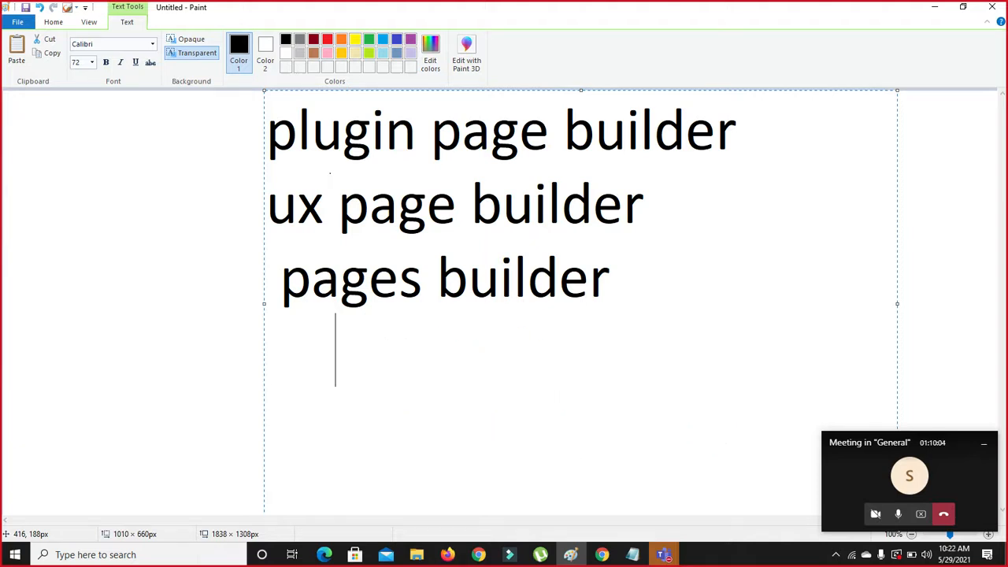
{"action": "key", "text": "BackSpace"}
{"action": "key", "text": "BackSpace"}
{"action": "key", "text": "BackSpace"}
{"action": "key", "text": "BackSpace"}
{"action": "key", "text": "BackSpace"}
{"action": "key", "text": "BackSpace"}
{"action": "key", "text": "BackSpace"}
{"action": "key", "text": "BackSpace"}
{"action": "key", "text": "BackSpace"}
{"action": "key", "text": "BackSpace"}
{"action": "key", "text": "BackSpace"}
{"action": "key", "text": "BackSpace"}
{"action": "key", "text": "BackSpace"}
{"action": "key", "text": "BackSpace"}
{"action": "key", "text": "BackSpace"}
{"action": "key", "text": "BackSpace"}
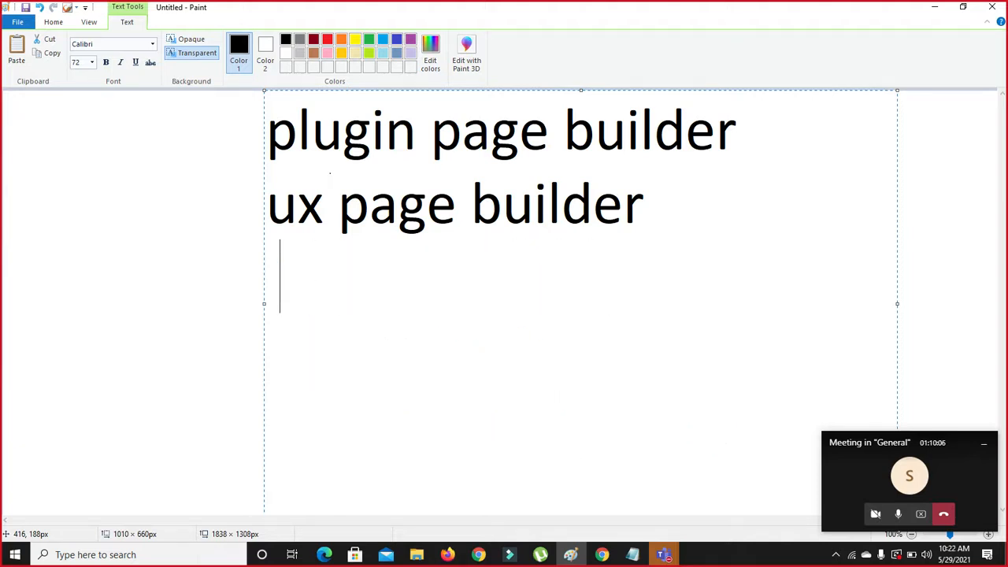
{"action": "key", "text": "BackSpace"}
{"action": "key", "text": "BackSpace"}
{"action": "key", "text": "BackSpace"}
{"action": "key", "text": "BackSpace"}
{"action": "key", "text": "BackSpace"}
{"action": "key", "text": "BackSpace"}
{"action": "key", "text": "BackSpace"}
{"action": "key", "text": "BackSpace"}
{"action": "key", "text": "BackSpace"}
{"action": "key", "text": "BackSpace"}
{"action": "key", "text": "BackSpace"}
{"action": "key", "text": "BackSpace"}
{"action": "key", "text": "BackSpace"}
{"action": "key", "text": "BackSpace"}
{"action": "key", "text": "BackSpace"}
{"action": "key", "text": "BackSpace"}
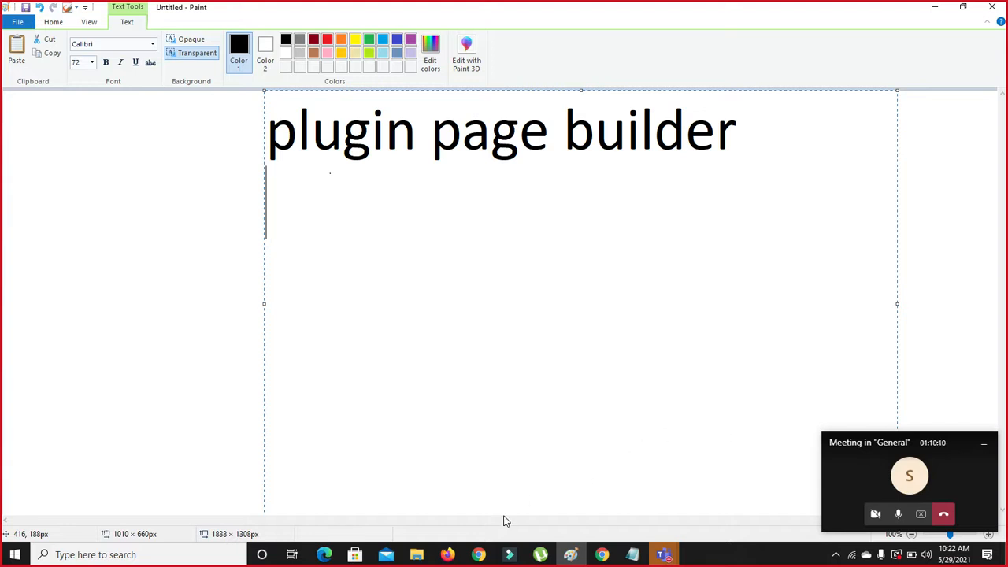
Step: Switch to Chrome and search for "wp bakery" on the WordPress Add Plugins page
{"action": "left_click", "coordinate": [603, 556]}
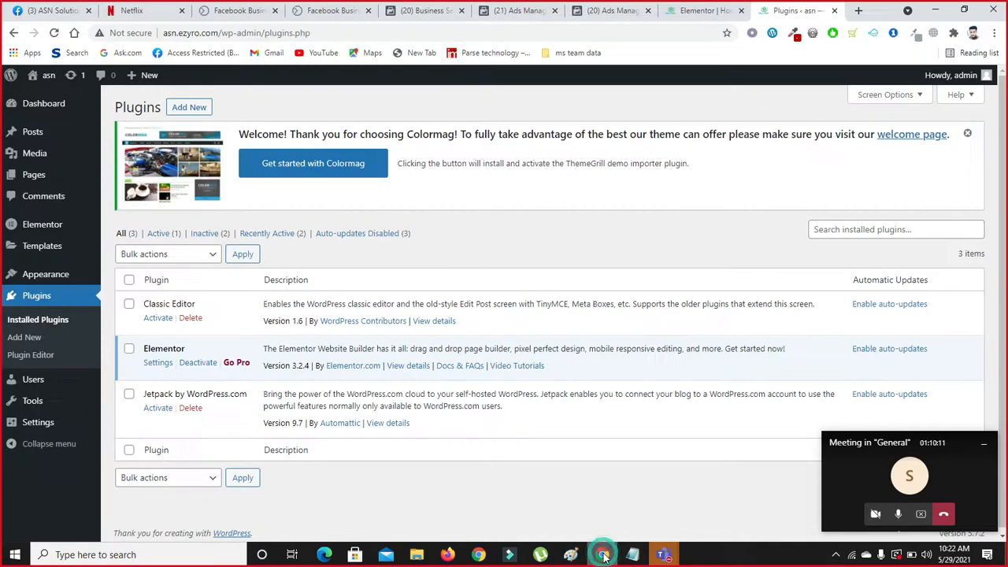
{"action": "left_click", "coordinate": [713, 11]}
{"action": "left_click", "coordinate": [796, 10]}
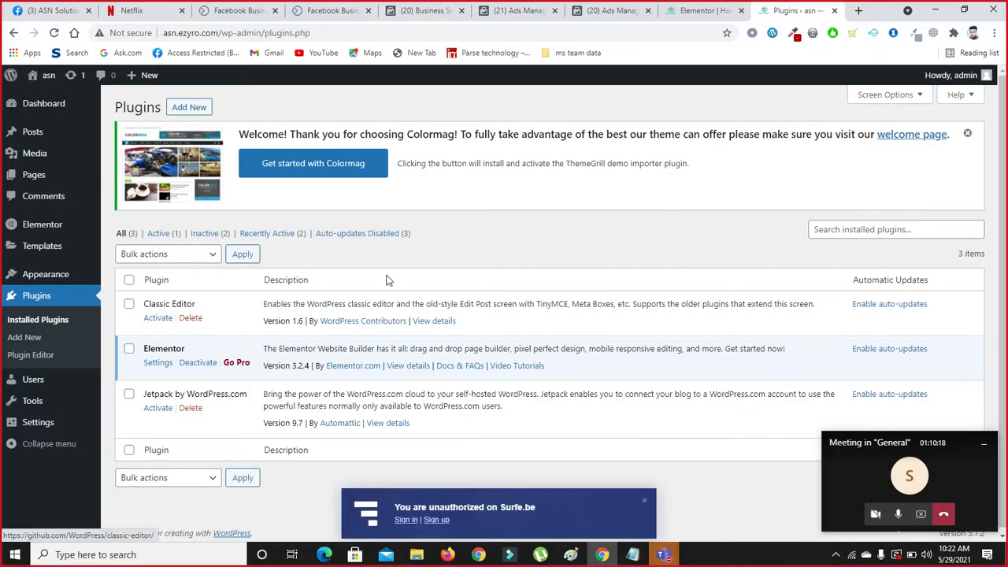
{"action": "left_click", "coordinate": [187, 110]}
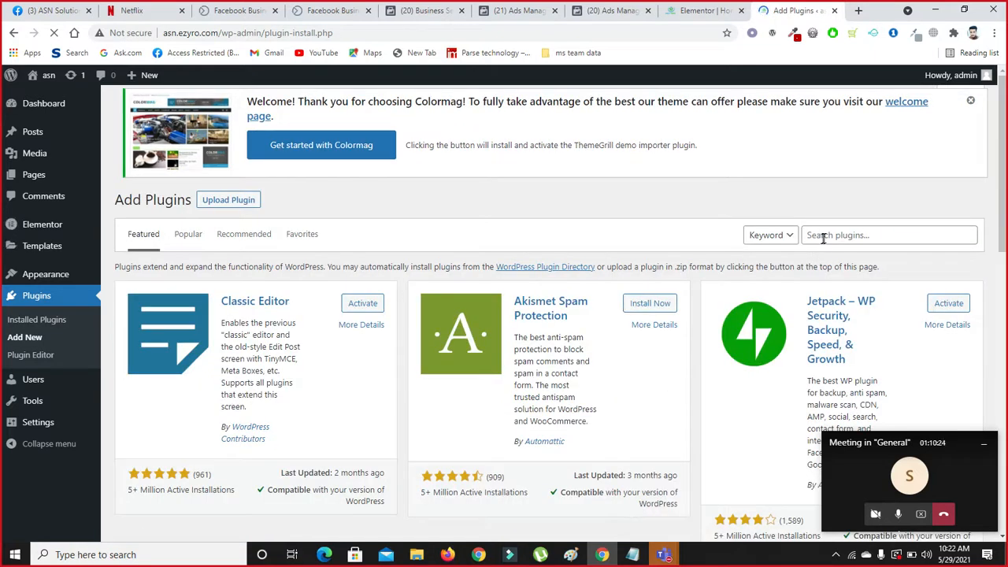
{"action": "left_click", "coordinate": [823, 236]}
{"action": "type", "text": "wp bake"}
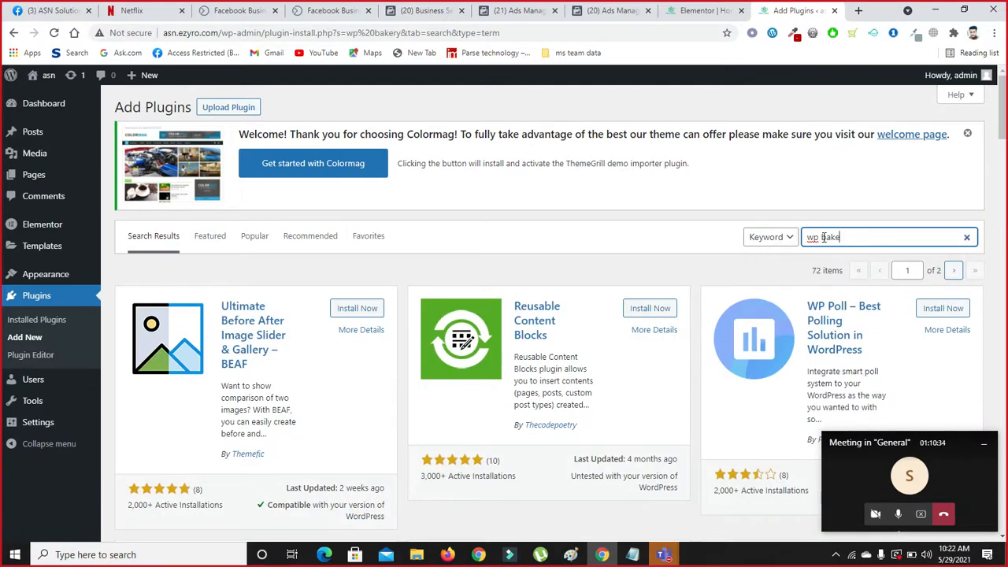
Step: Replace the plugin search term with "ux builder"
{"action": "key", "text": "BackSpace"}
{"action": "key", "text": "BackSpace"}
{"action": "type", "text": "ux builder"}
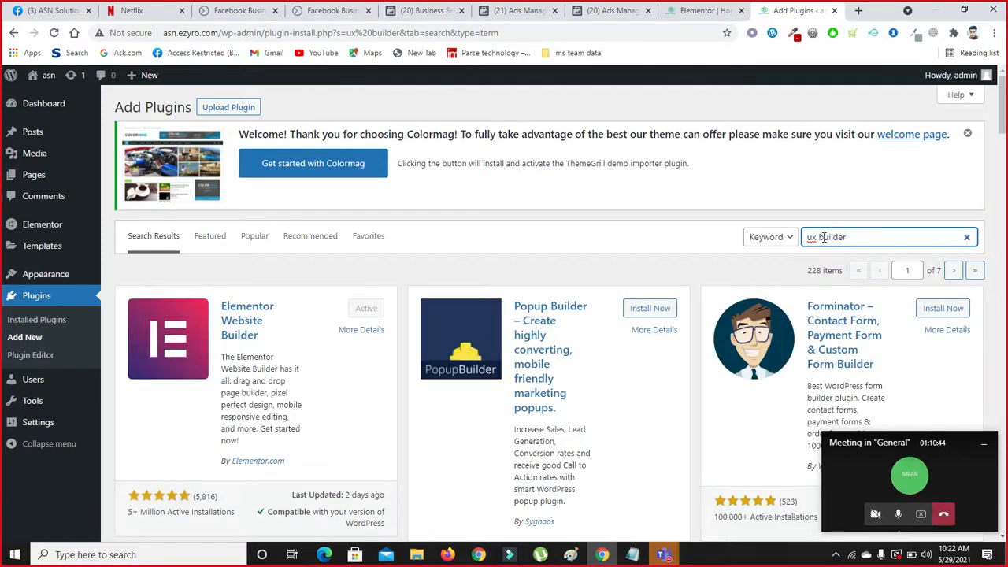
Step: Clear the plugin search term and browse the unfiltered list of available plugins
{"action": "key", "text": "BackSpace"}
{"action": "key", "text": "BackSpace"}
{"action": "key", "text": "BackSpace"}
{"action": "key", "text": "BackSpace"}
{"action": "key", "text": "BackSpace"}
{"action": "key", "text": "BackSpace"}
{"action": "key", "text": "BackSpace"}
{"action": "key", "text": "BackSpace"}
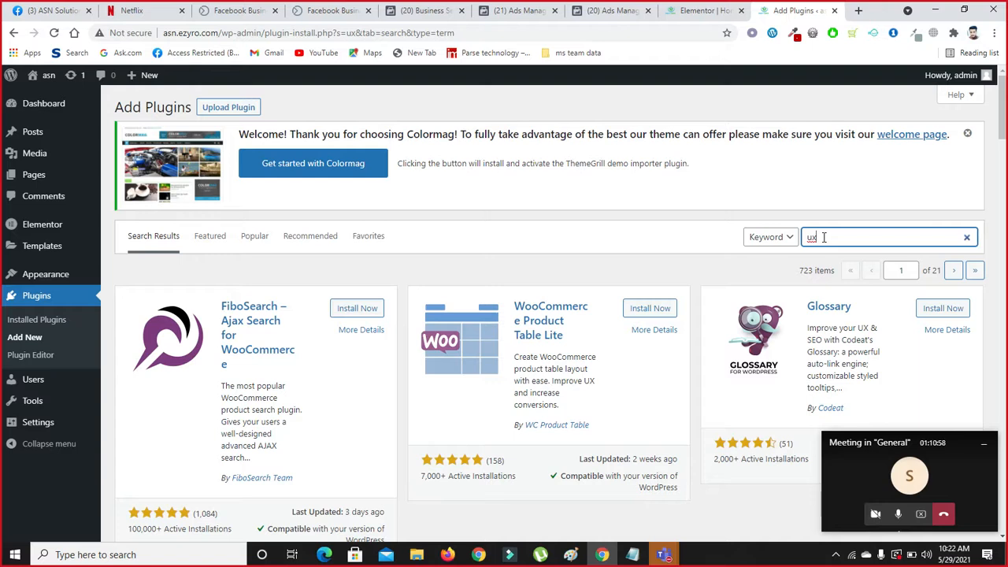
{"action": "key", "text": "BackSpace"}
{"action": "key", "text": "BackSpace"}
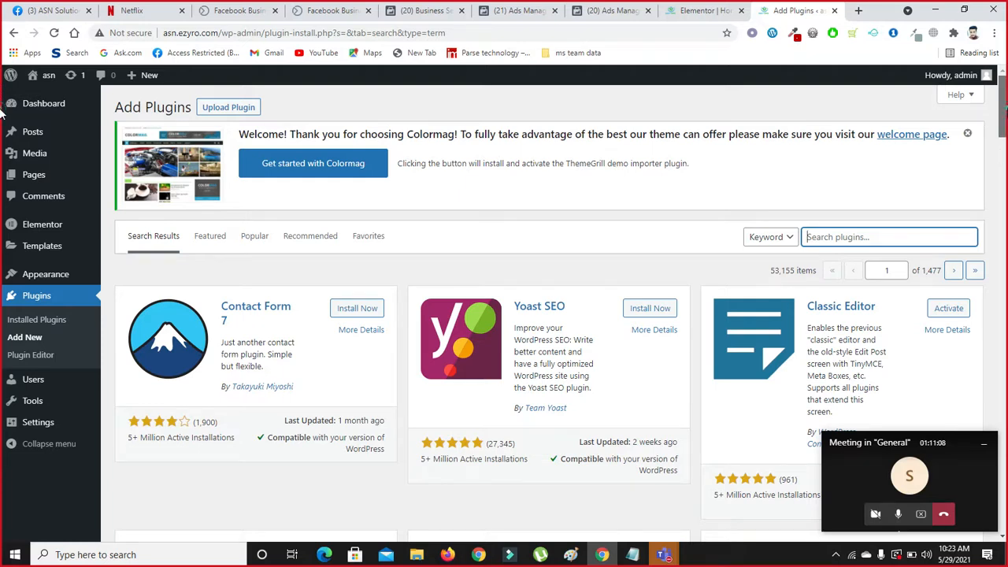
{"action": "scroll", "coordinate": [4, 150], "scroll_direction": "down", "scroll_amount": 3}
{"action": "scroll", "coordinate": [2, 154], "scroll_direction": "down", "scroll_amount": 2}
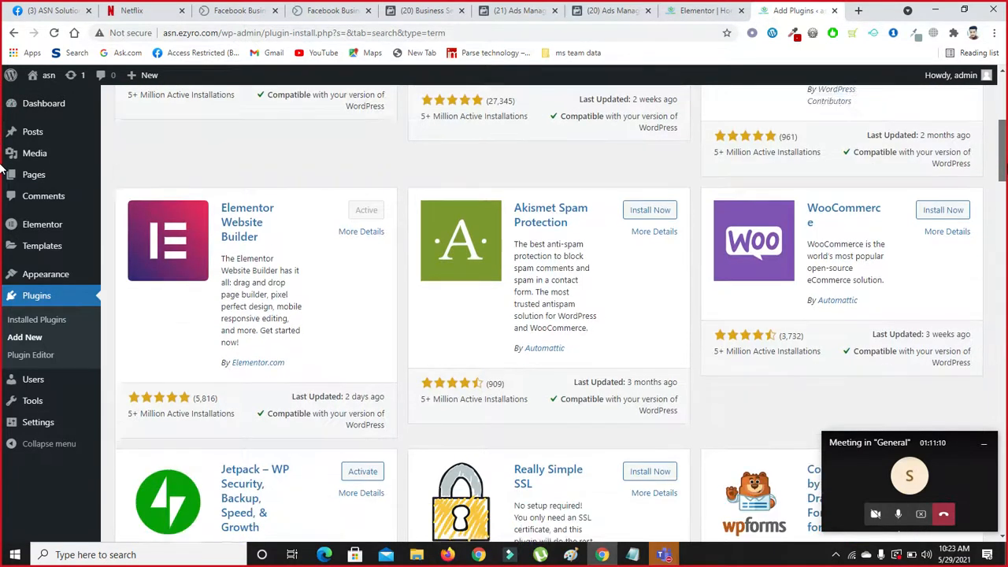
{"action": "left_click_drag", "start_coordinate": [1007, 164], "coordinate": [1006, 162]}
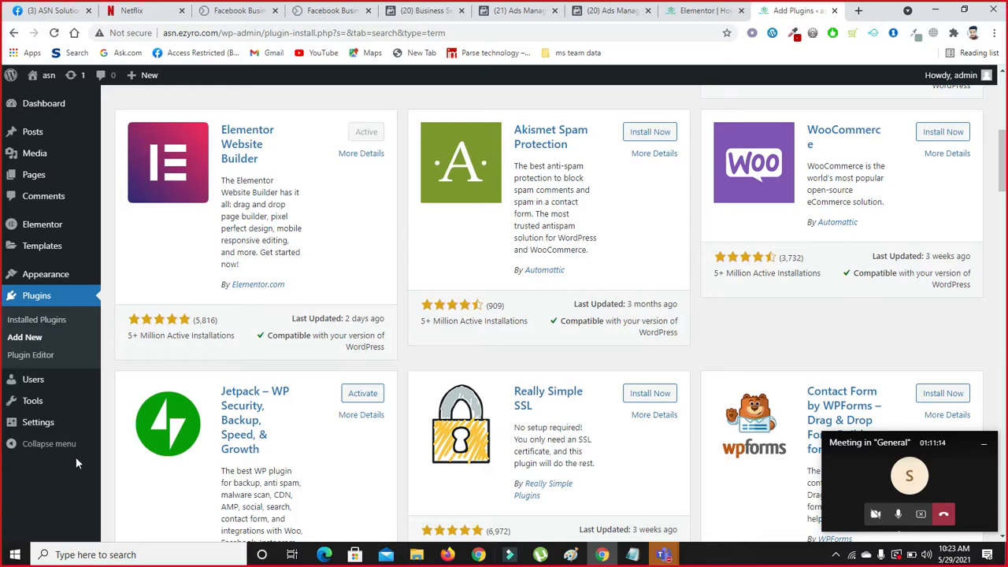
Step: Deactivate the installed Elementor plugin with the reason "It's a temporary deactivation", and activate it again
{"action": "mouse_move", "coordinate": [37, 379]}
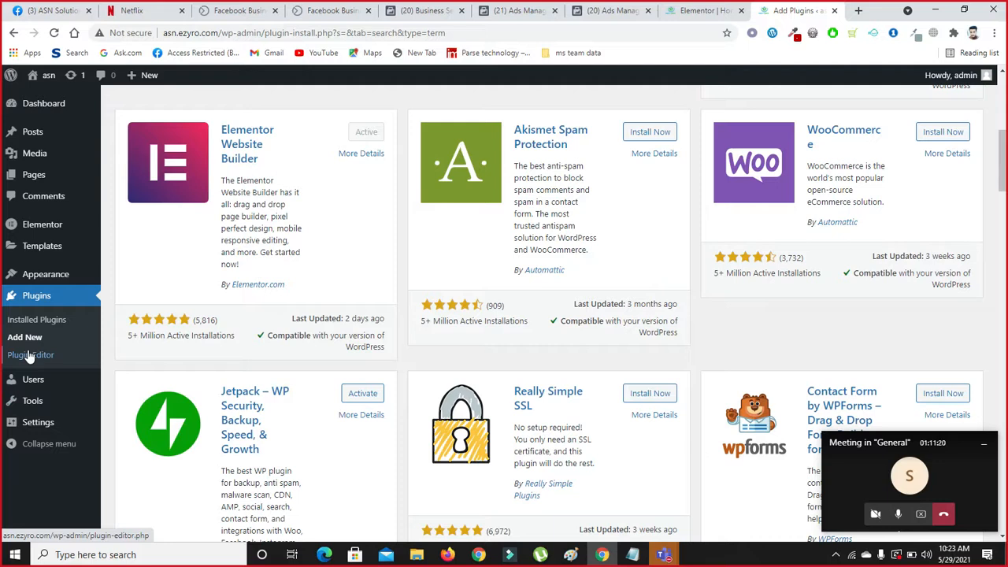
{"action": "left_click", "coordinate": [37, 298]}
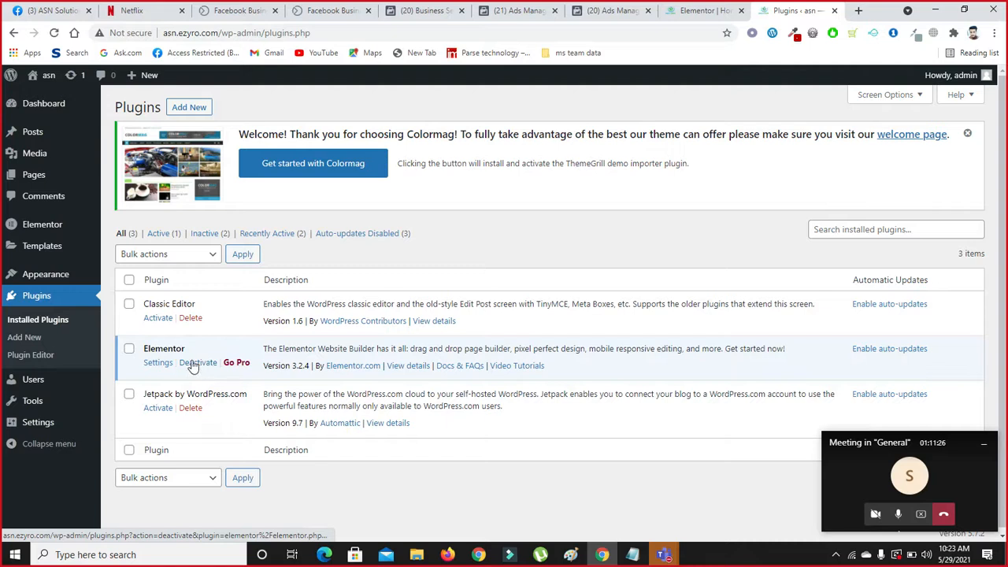
{"action": "left_click", "coordinate": [199, 364]}
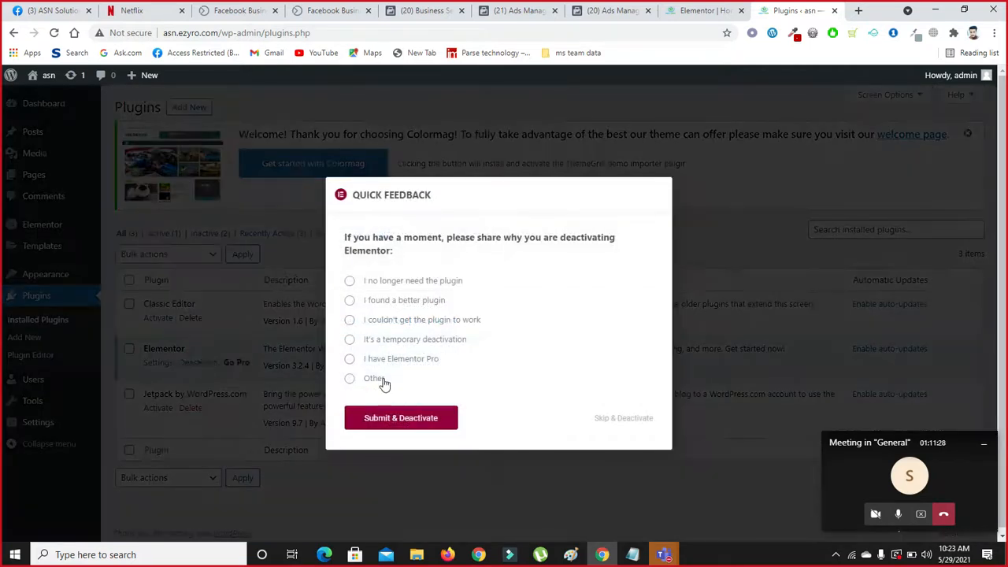
{"action": "left_click", "coordinate": [356, 378]}
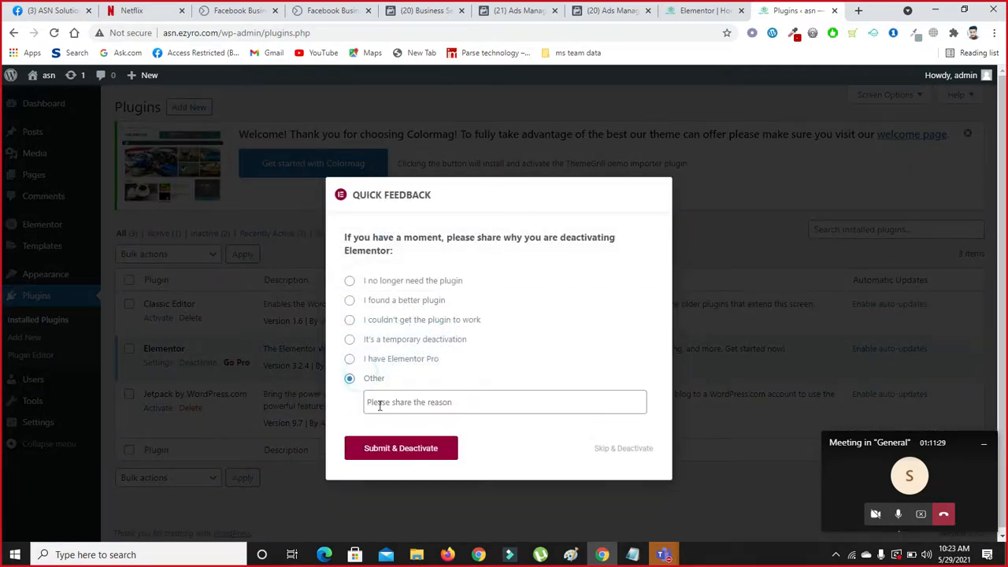
{"action": "left_click", "coordinate": [350, 357]}
{"action": "left_click", "coordinate": [350, 342]}
{"action": "left_click", "coordinate": [386, 423]}
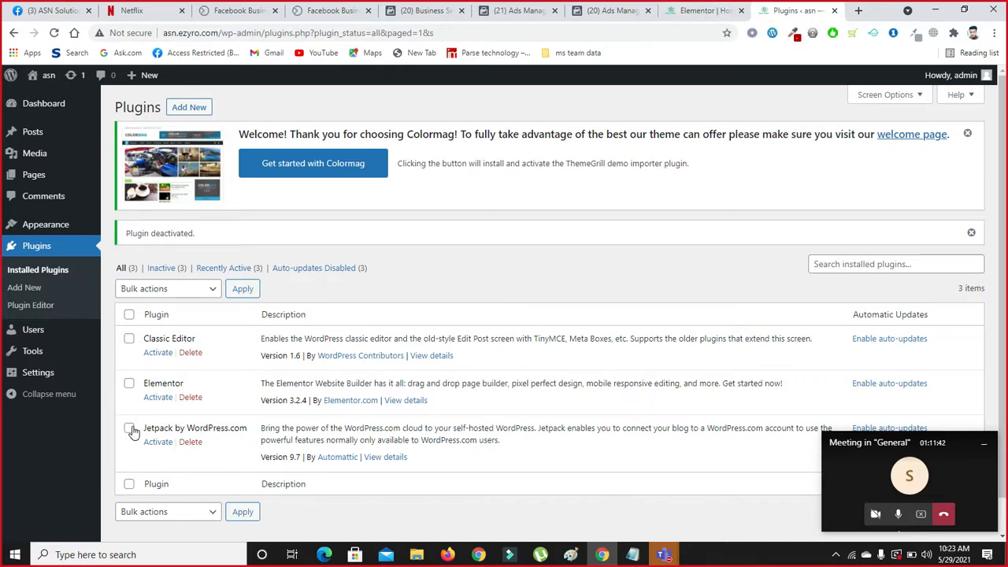
{"action": "left_click", "coordinate": [155, 398]}
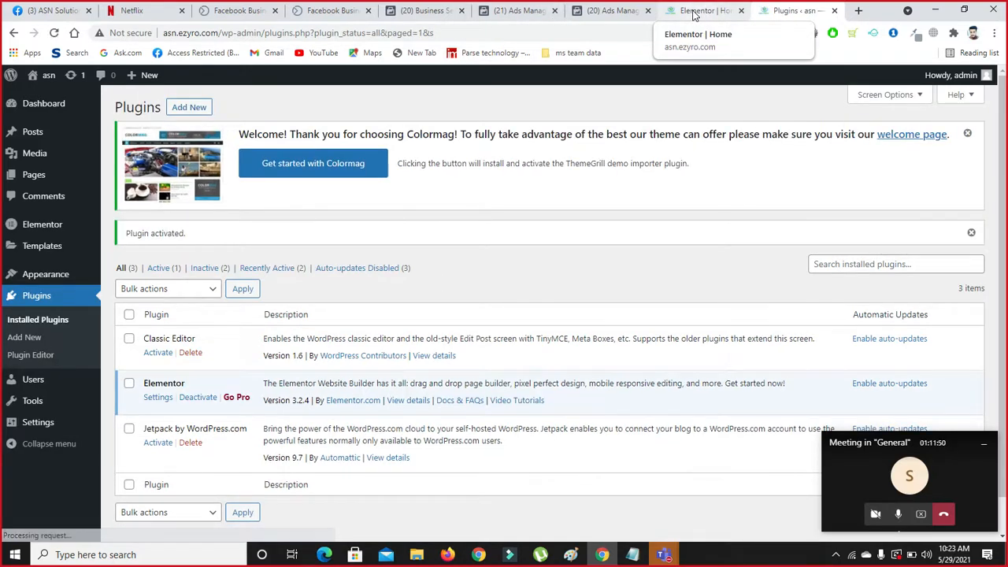
Step: Reload the Elementor editor page for Home after the plugin's reactivation
{"action": "left_click", "coordinate": [693, 13]}
{"action": "left_click", "coordinate": [53, 32]}
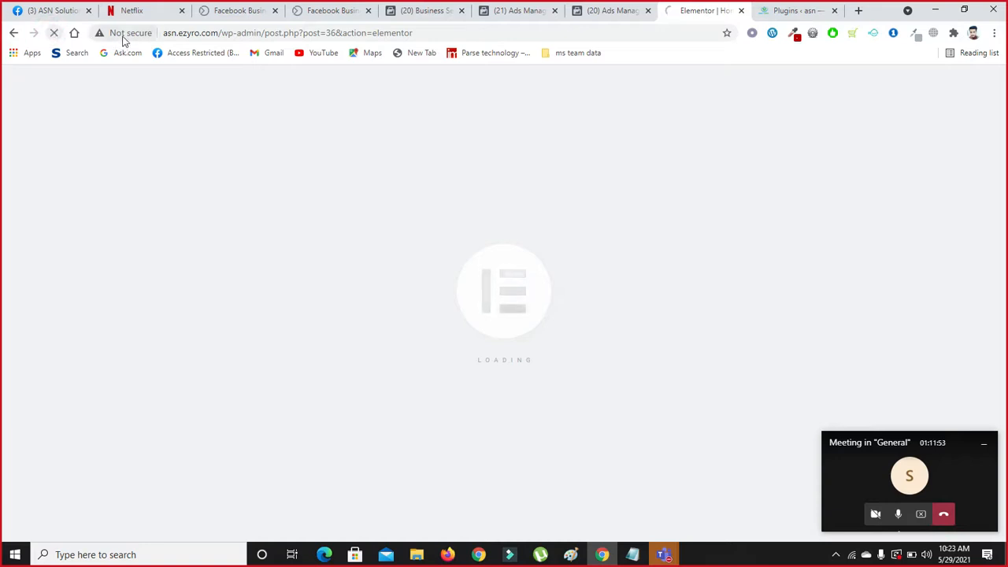
{"action": "left_click", "coordinate": [222, 34]}
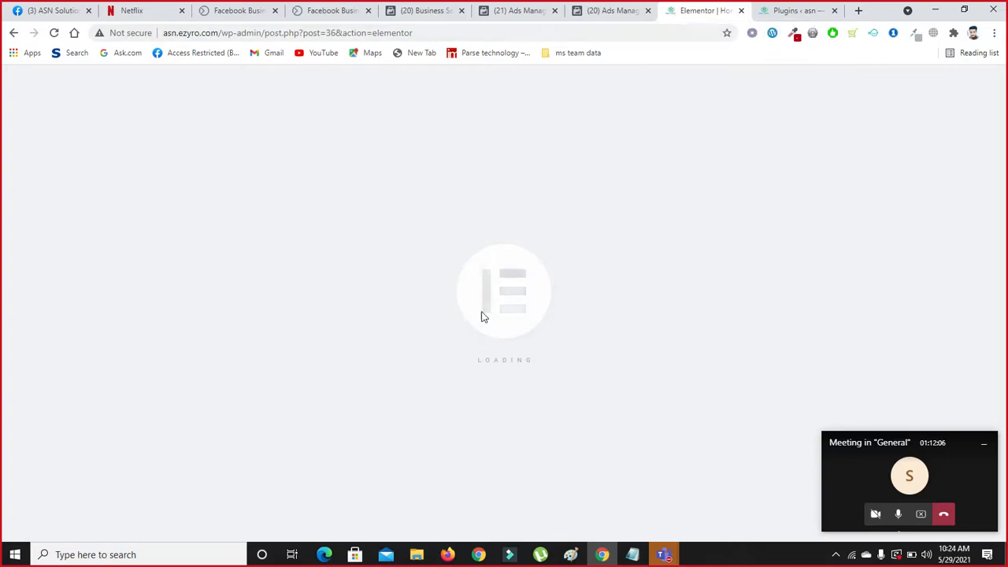
Step: In Elementor's general settings, enable the Landing Pages post type, disable default colors and default fonts, and save the changes
{"action": "left_click", "coordinate": [775, 10]}
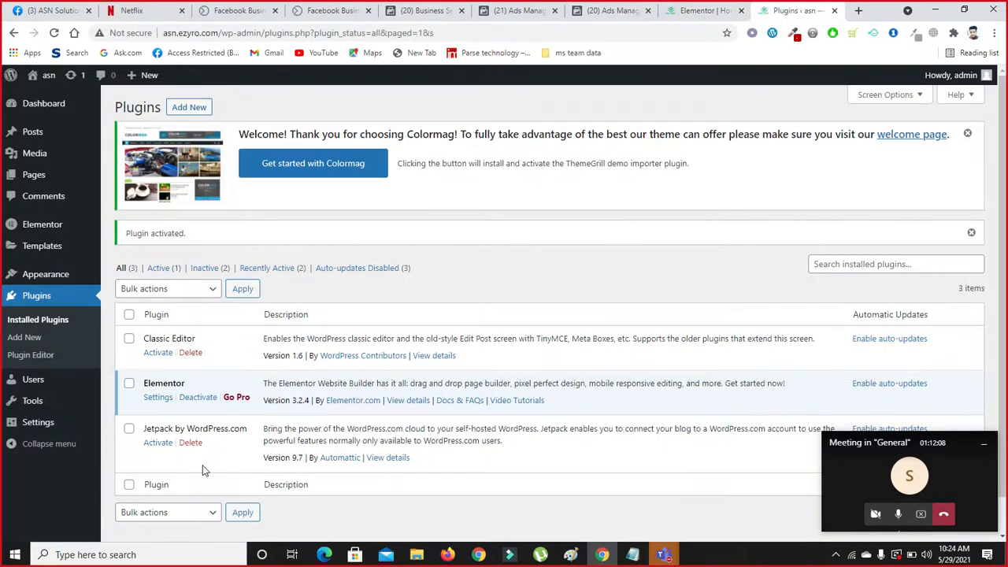
{"action": "left_click", "coordinate": [160, 404]}
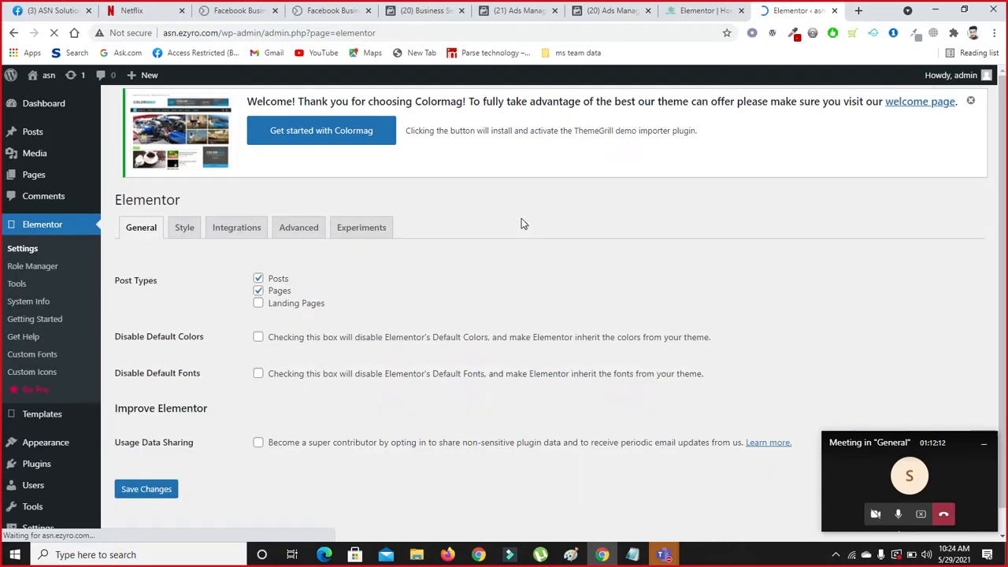
{"action": "left_click", "coordinate": [259, 313]}
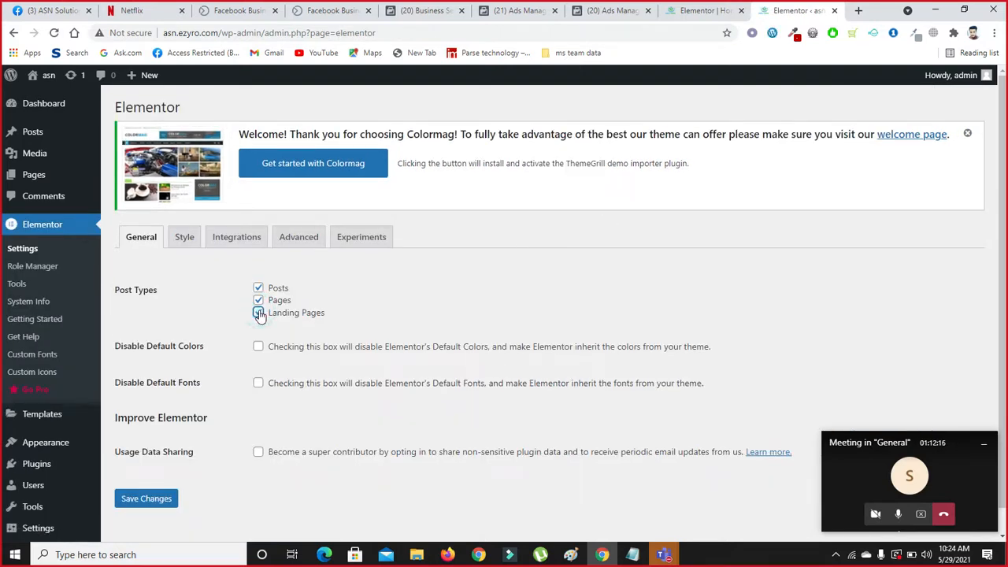
{"action": "left_click", "coordinate": [258, 384]}
{"action": "left_click", "coordinate": [257, 348]}
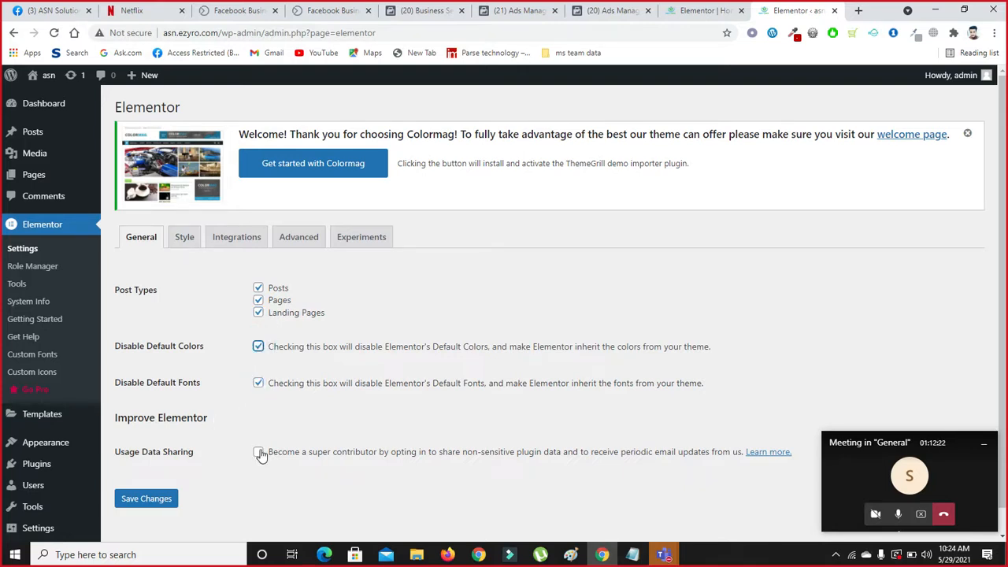
{"action": "left_click", "coordinate": [167, 499]}
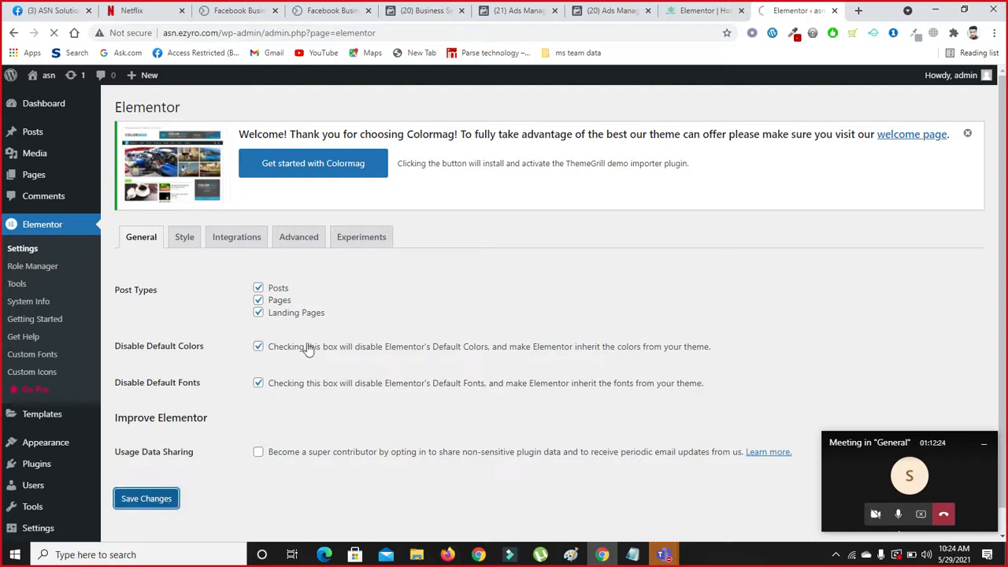
Step: Reload the Home page's Elementor editor with the saved settings and check whether it loads
{"action": "left_click", "coordinate": [698, 10]}
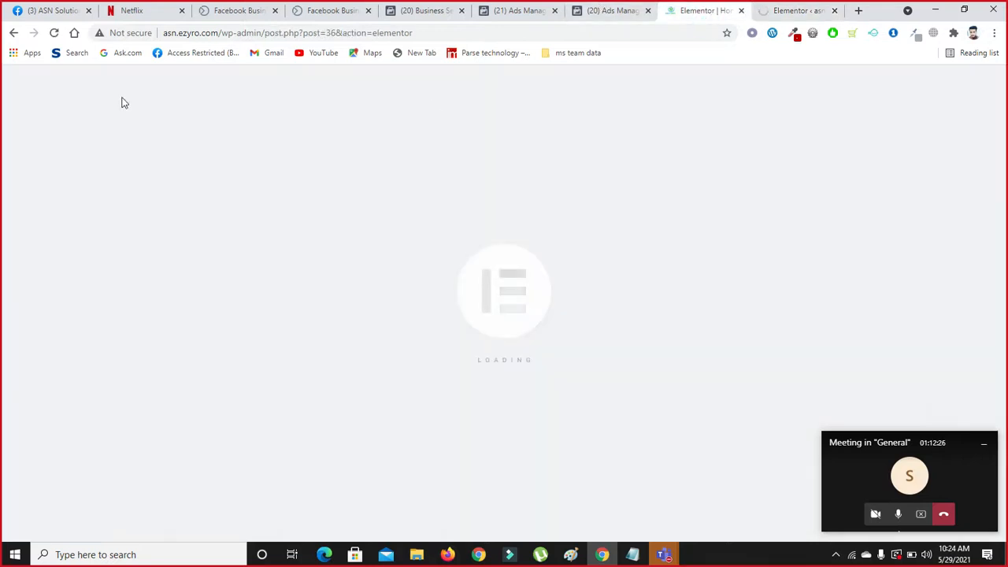
{"action": "left_click", "coordinate": [53, 33]}
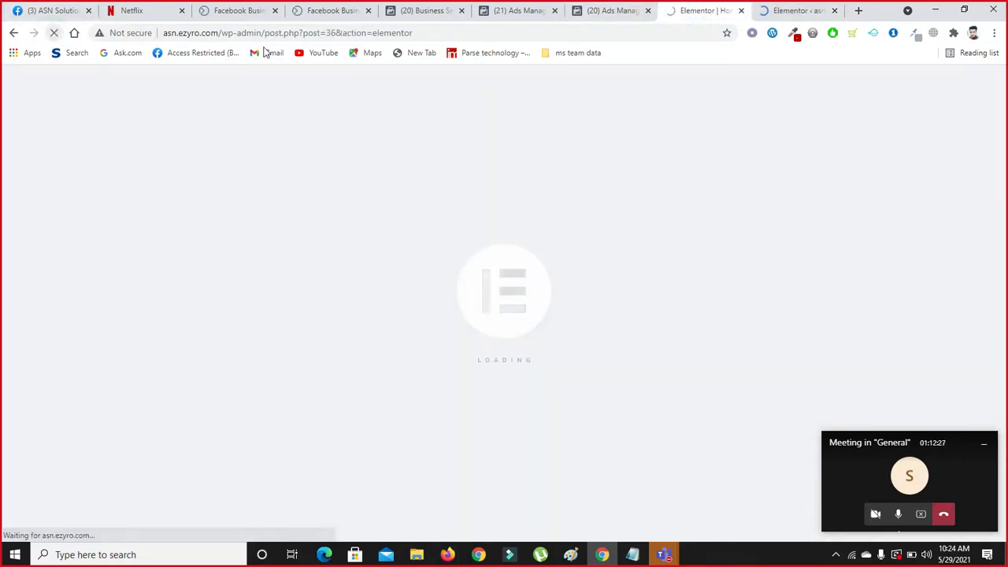
{"action": "left_click", "coordinate": [793, 10]}
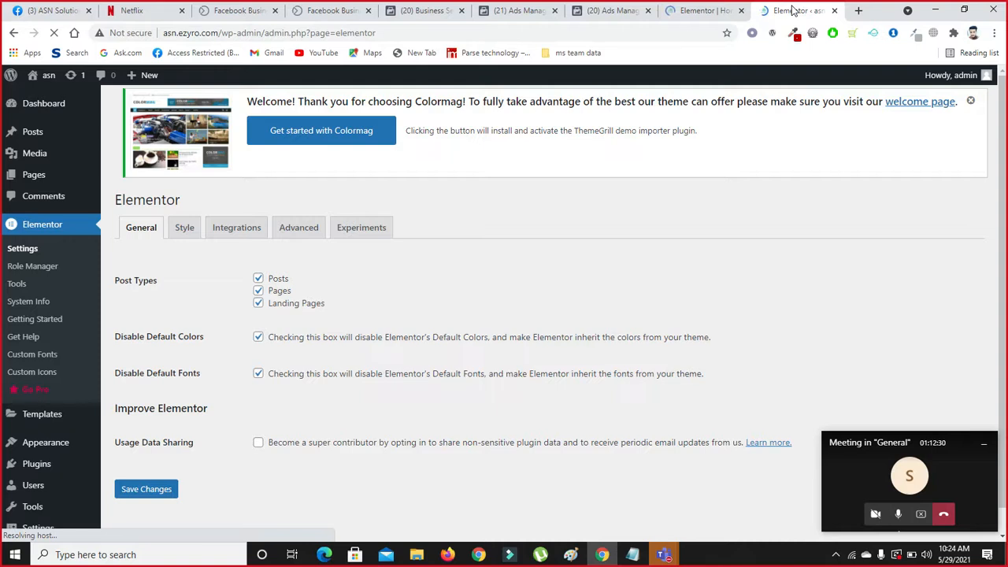
{"action": "left_click", "coordinate": [698, 10]}
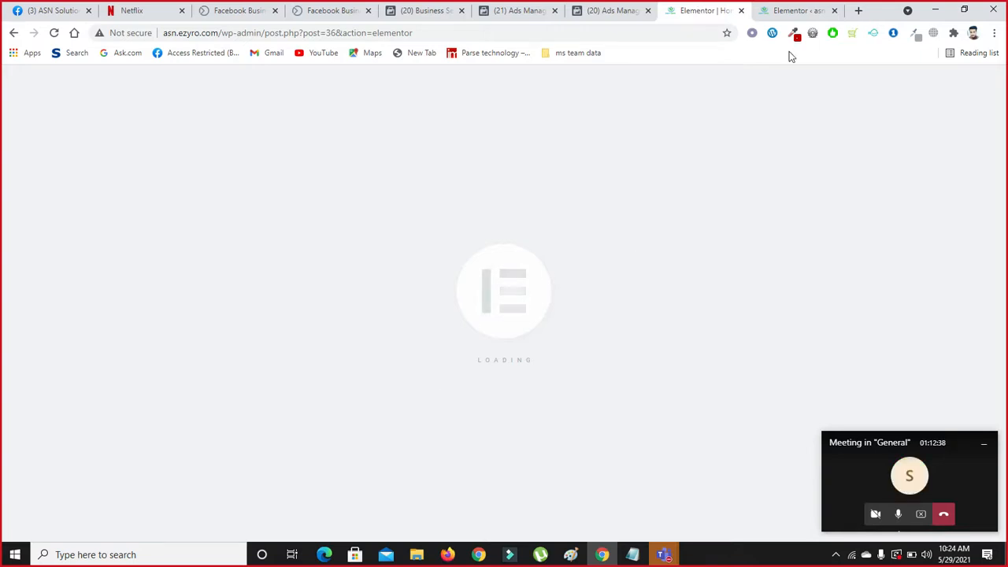
{"action": "left_click", "coordinate": [781, 10]}
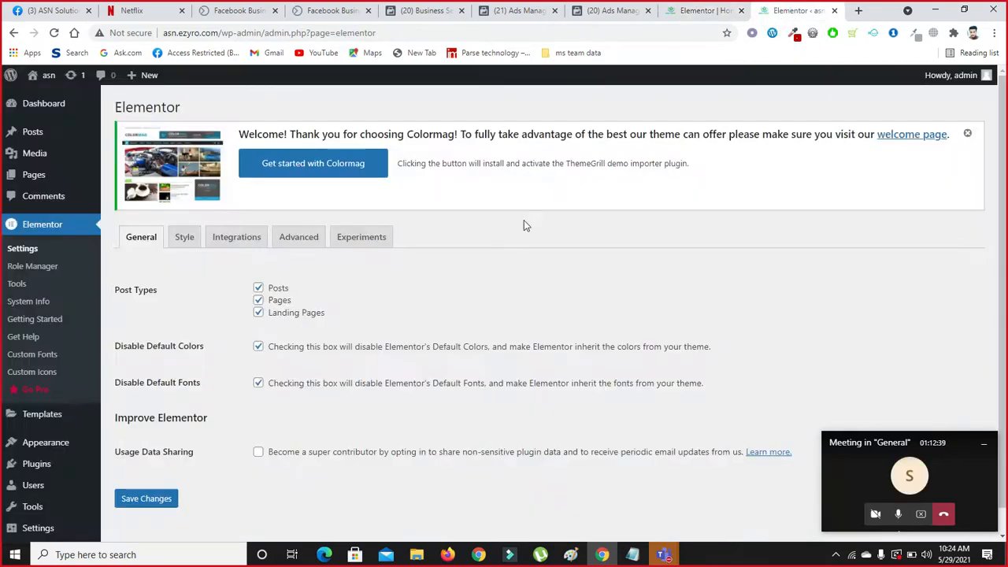
Step: Review Elementor's Integrations, Advanced, Experiments and Style settings, and return to the General settings
{"action": "left_click", "coordinate": [228, 239]}
{"action": "left_click", "coordinate": [295, 239]}
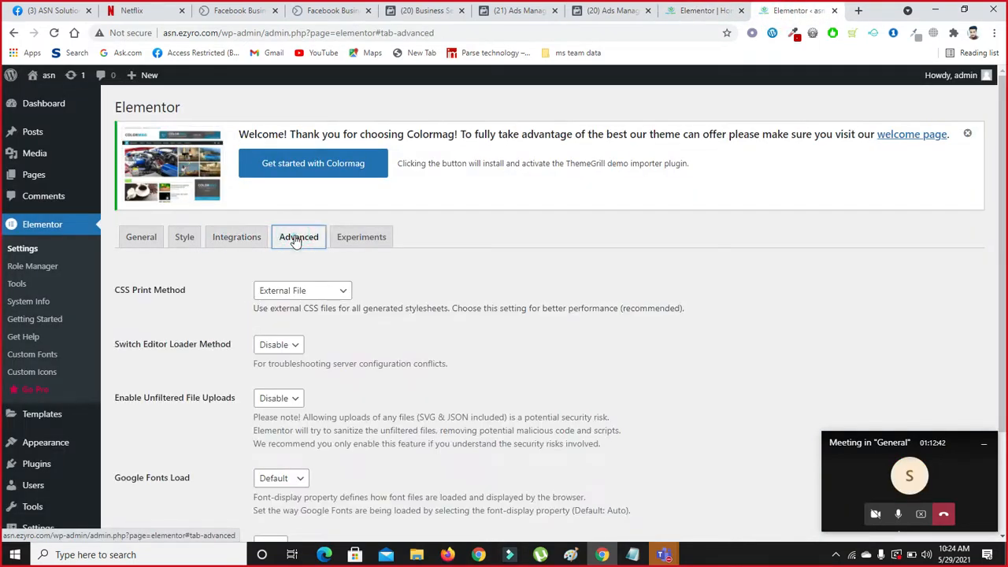
{"action": "left_click", "coordinate": [360, 239]}
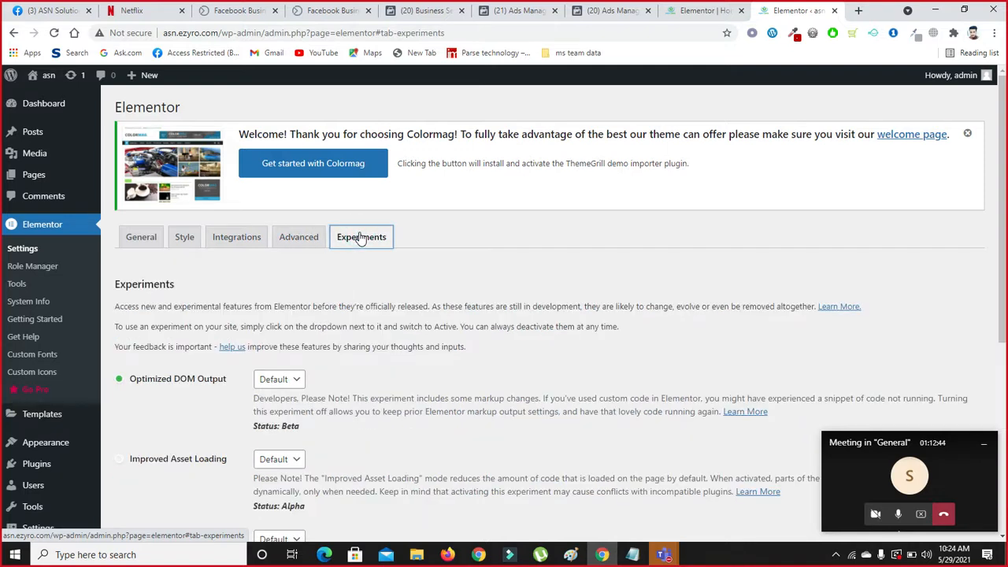
{"action": "left_click", "coordinate": [180, 236]}
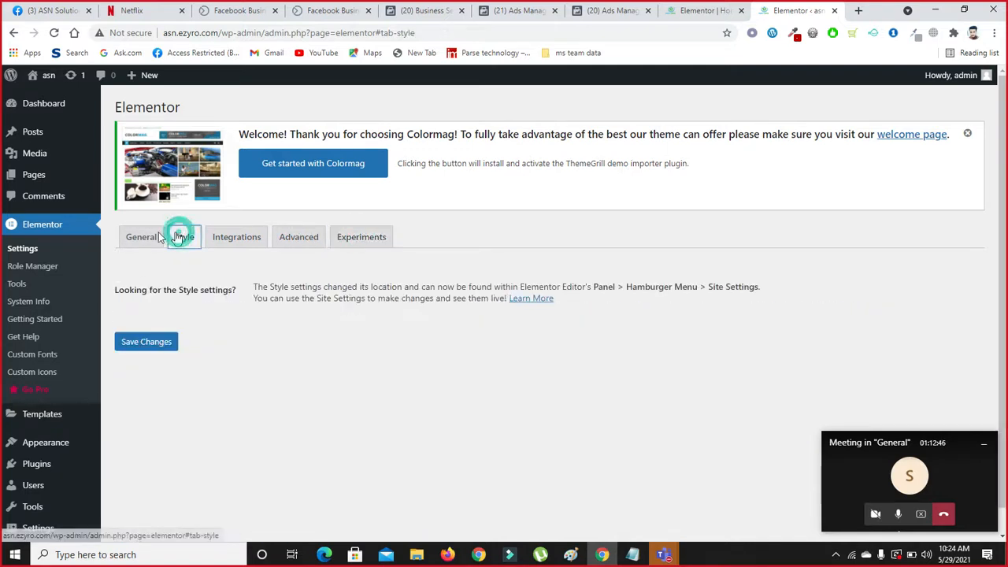
{"action": "left_click", "coordinate": [138, 240]}
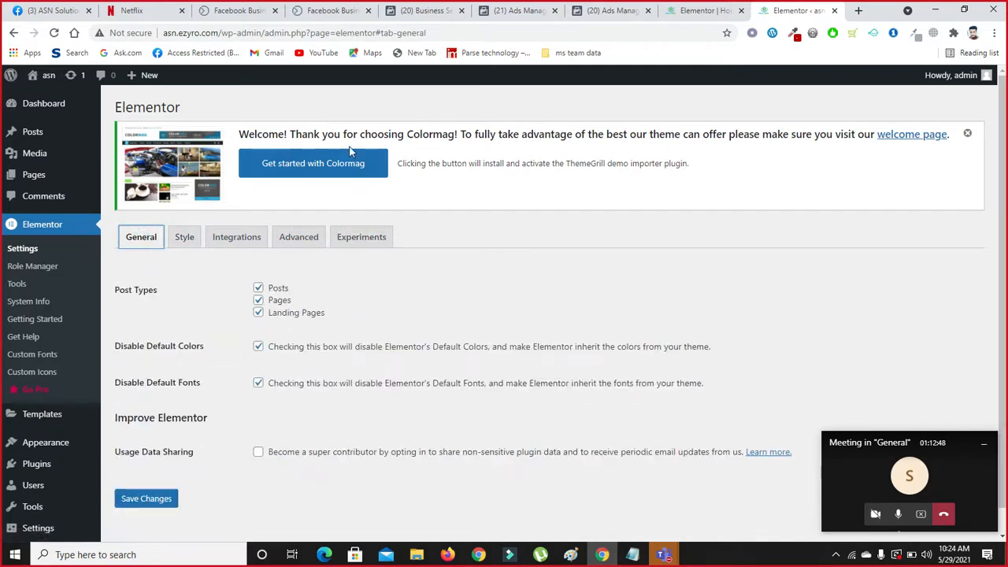
Step: Check the Elementor editor page once more and save Elementor's general settings again
{"action": "left_click", "coordinate": [707, 10]}
{"action": "left_click", "coordinate": [780, 10]}
{"action": "scroll", "coordinate": [446, 394], "scroll_direction": "down", "scroll_amount": 1}
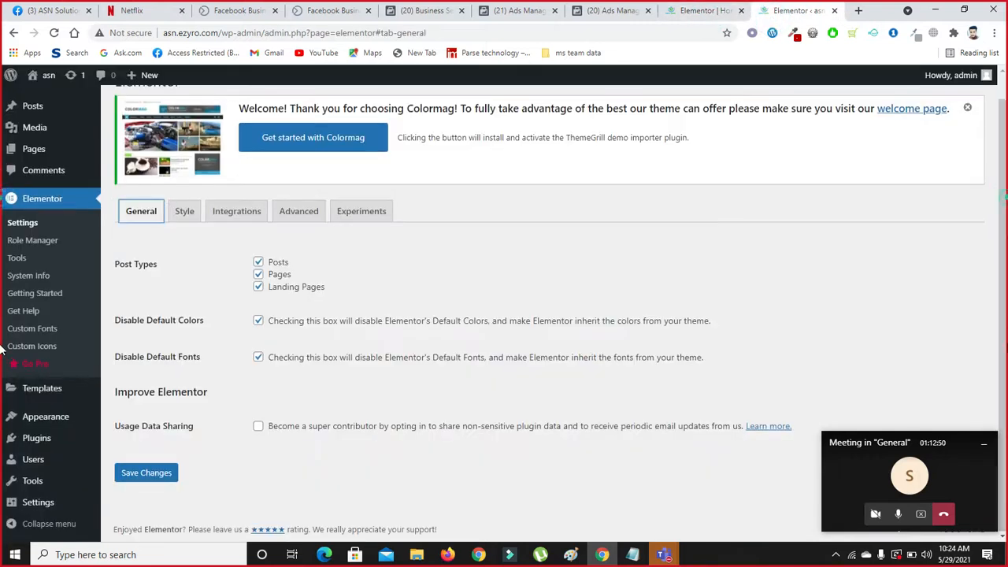
{"action": "left_click", "coordinate": [152, 473]}
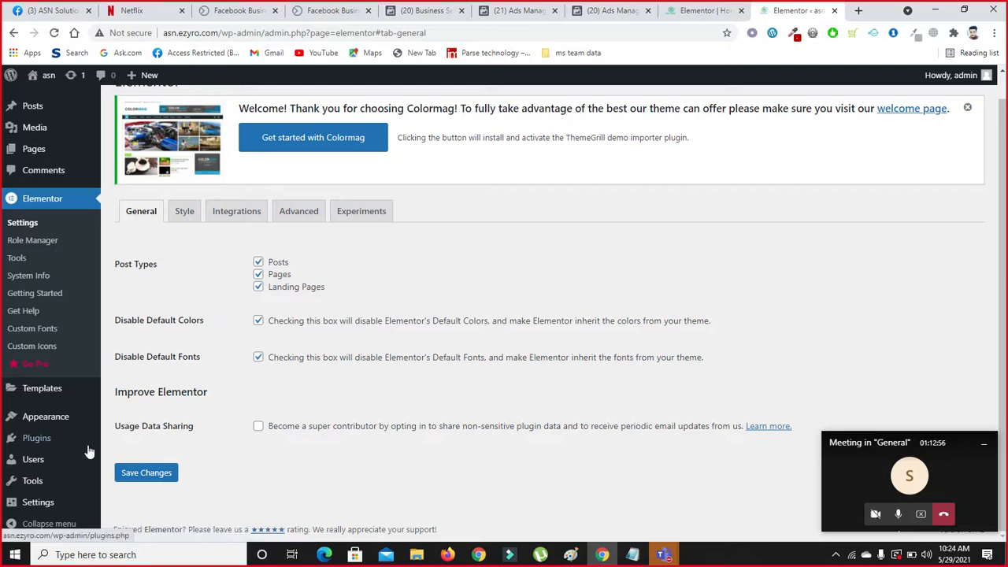
Step: Open the list of installed themes and check the Elementor editor while it loads
{"action": "left_click", "coordinate": [45, 418]}
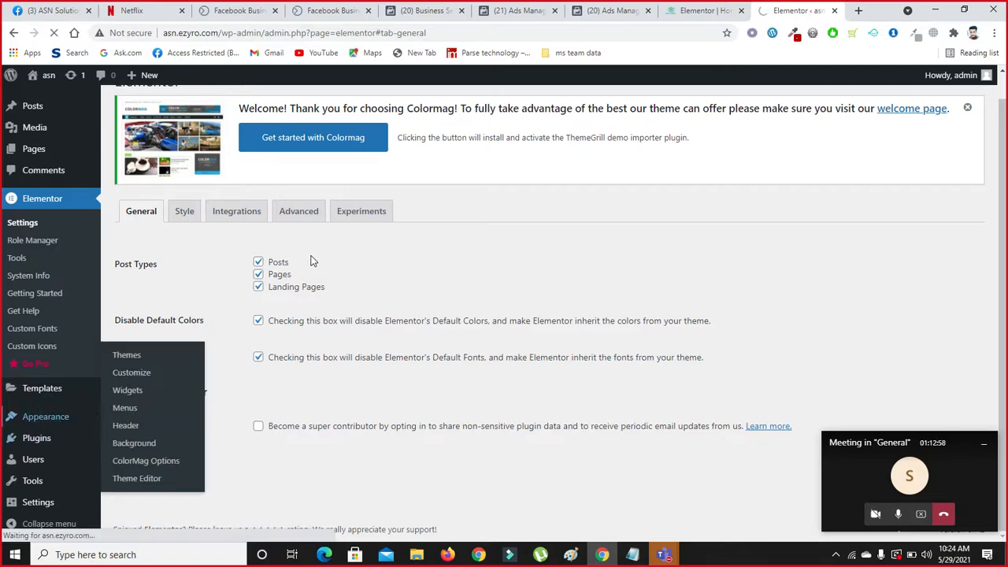
{"action": "left_click", "coordinate": [684, 11]}
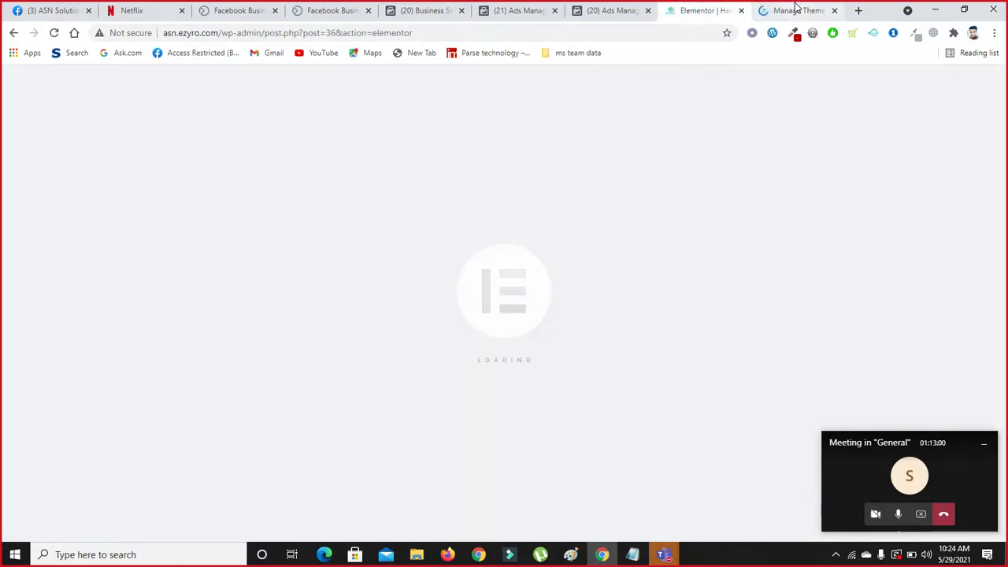
{"action": "left_click", "coordinate": [796, 10]}
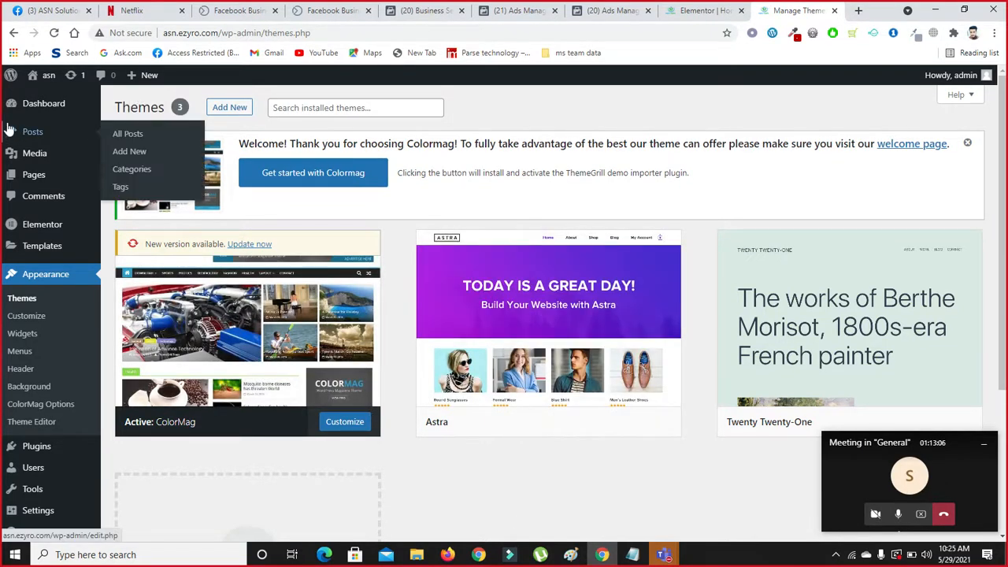
Step: Re-install WordPress version 5.7.2 from the WordPress updates page and check the Elementor editor meanwhile
{"action": "left_click", "coordinate": [28, 105]}
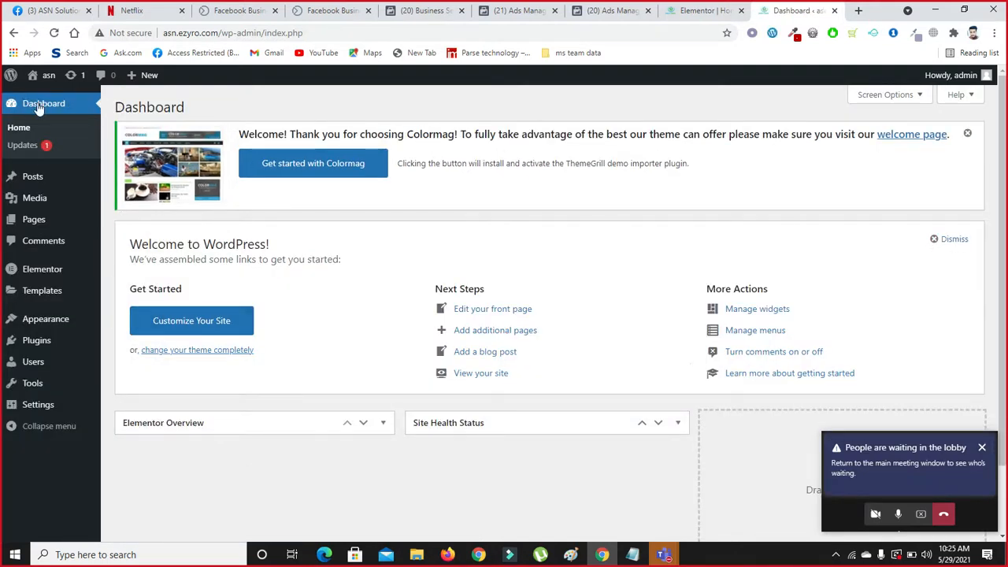
{"action": "left_click", "coordinate": [30, 153]}
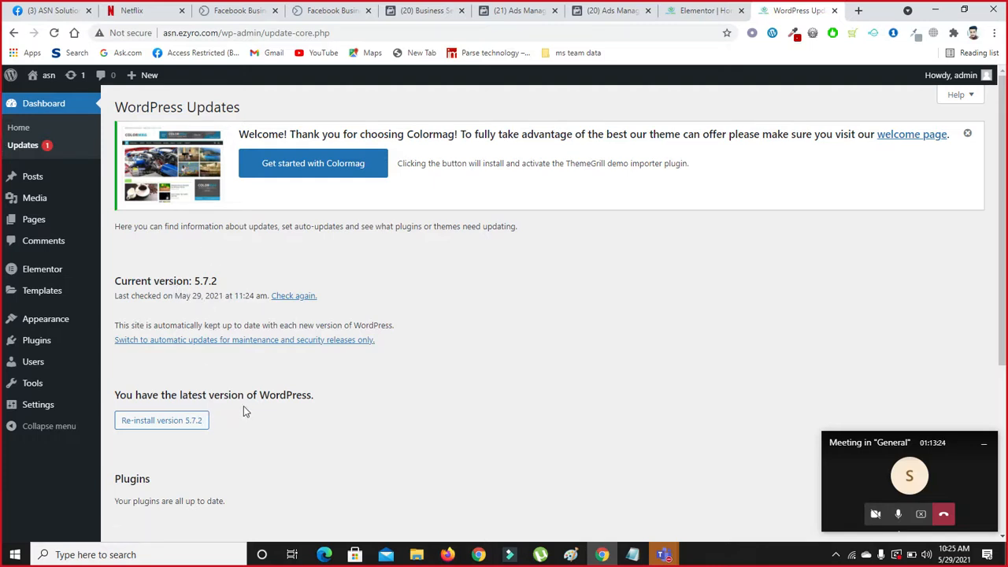
{"action": "left_click", "coordinate": [169, 426]}
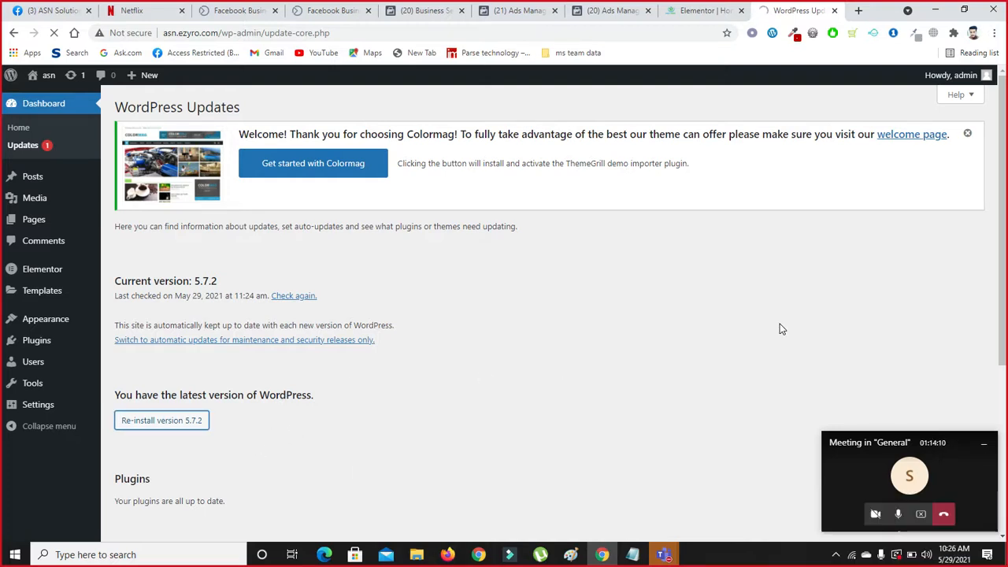
{"action": "left_click", "coordinate": [709, 11]}
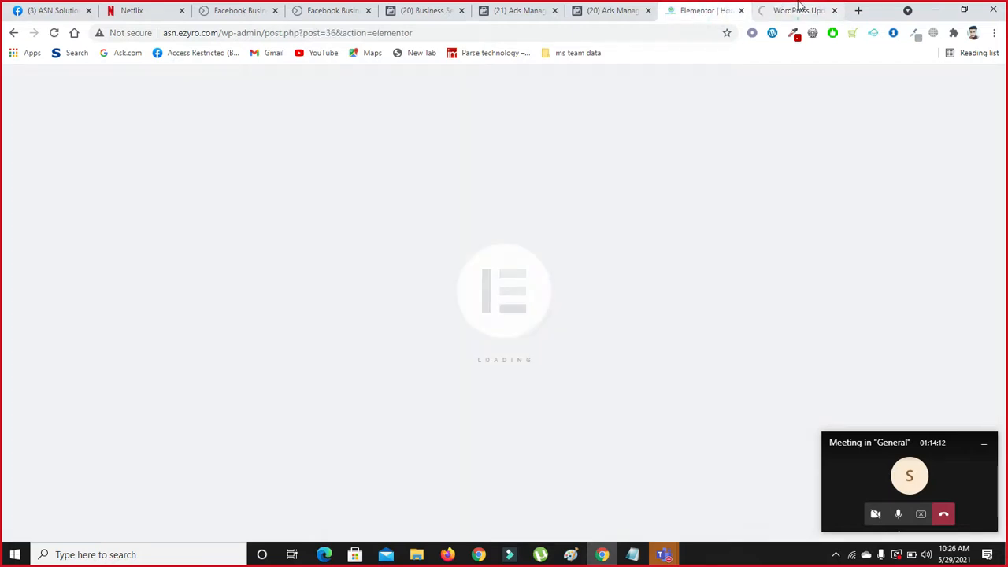
{"action": "left_click", "coordinate": [800, 10]}
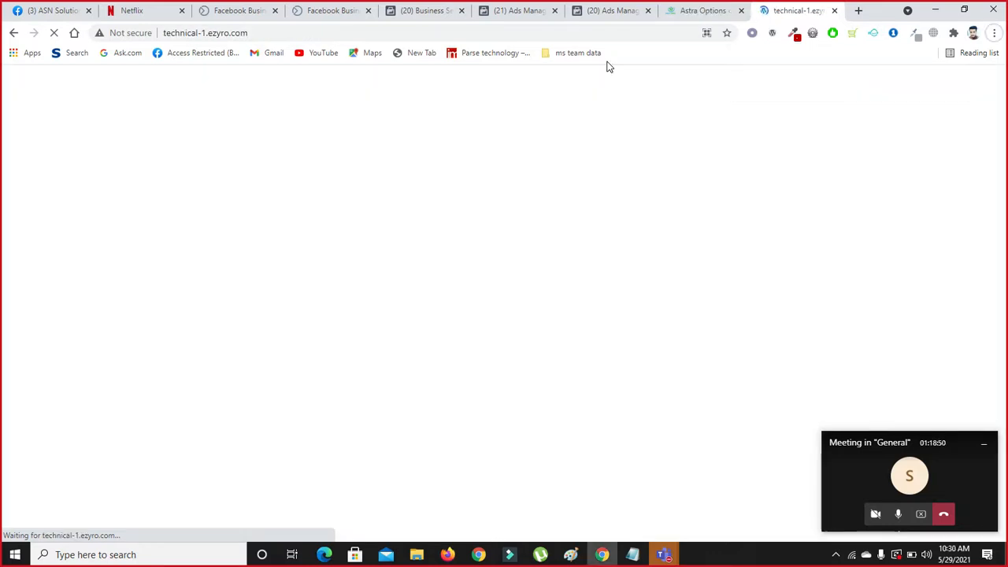
Step: Check the Astra Options page and go back to technical-1.ezyro.com to load the site again
{"action": "mouse_move", "coordinate": [698, 7]}
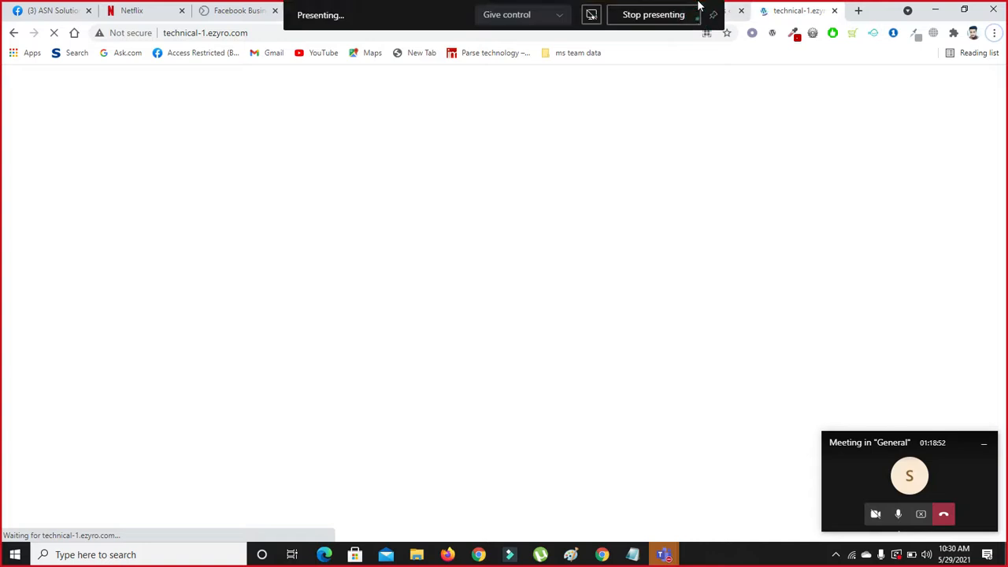
{"action": "left_click", "coordinate": [730, 11]}
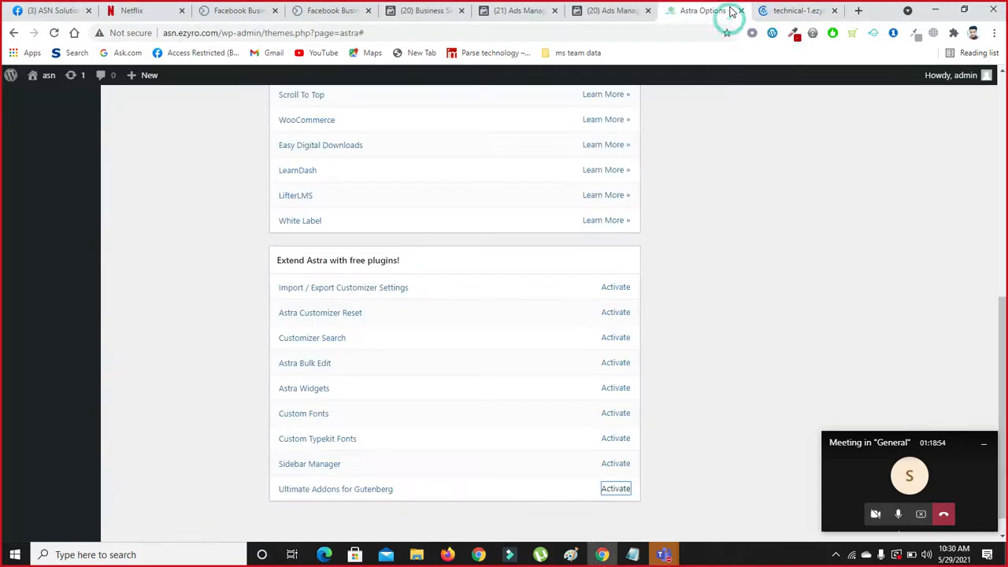
{"action": "left_click", "coordinate": [780, 11]}
{"action": "left_click", "coordinate": [520, 31]}
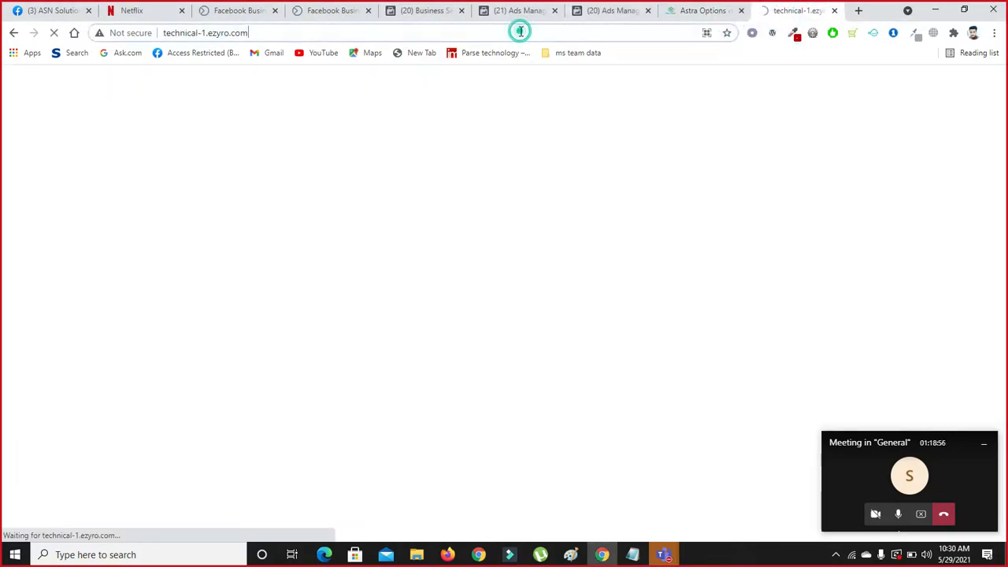
{"action": "left_click", "coordinate": [528, 32]}
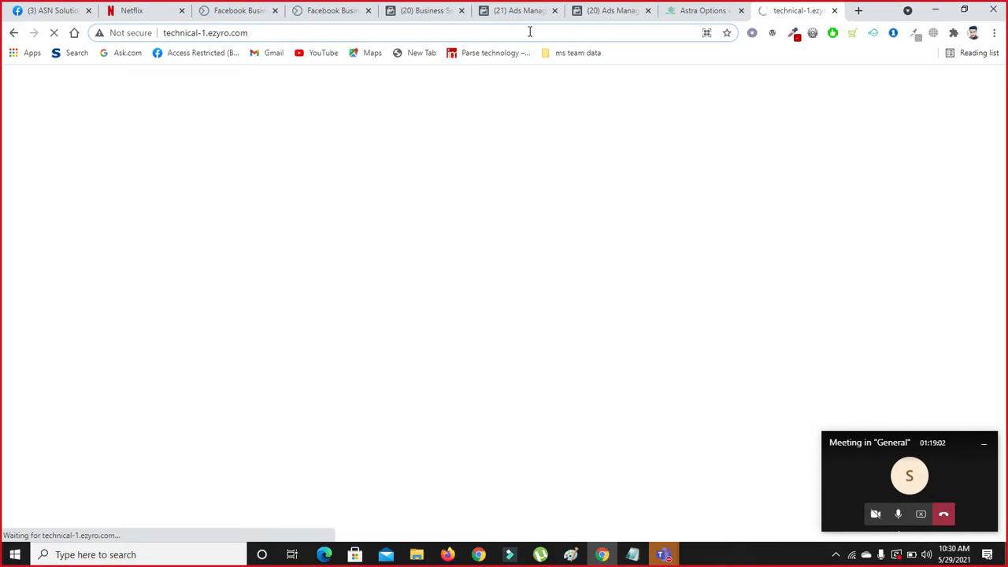
Step: Open profreehost.com/account/ in a new browser tab
{"action": "left_click", "coordinate": [858, 10]}
{"action": "type", "text": "pro"}
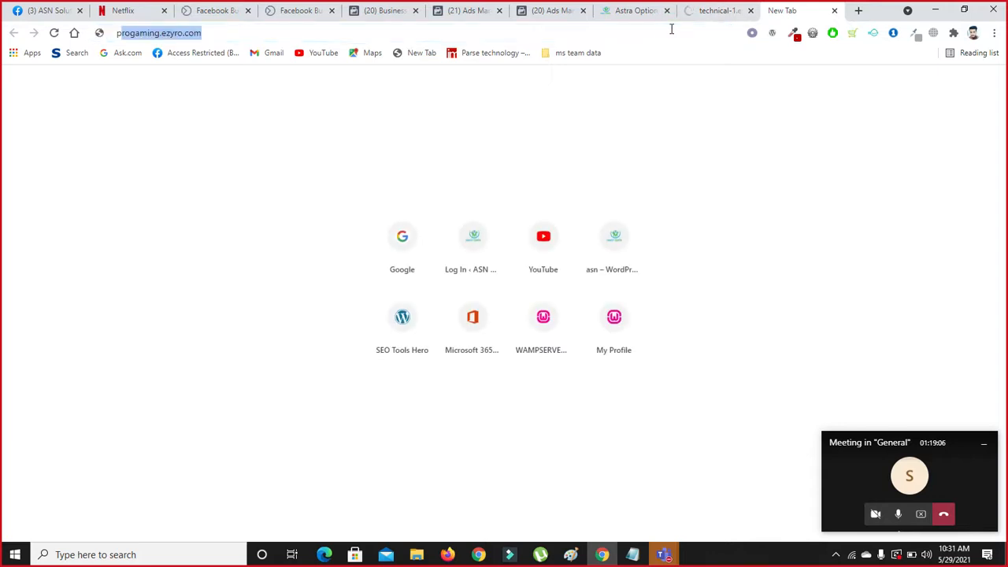
{"action": "type", "text": "freehost.com/account/"}
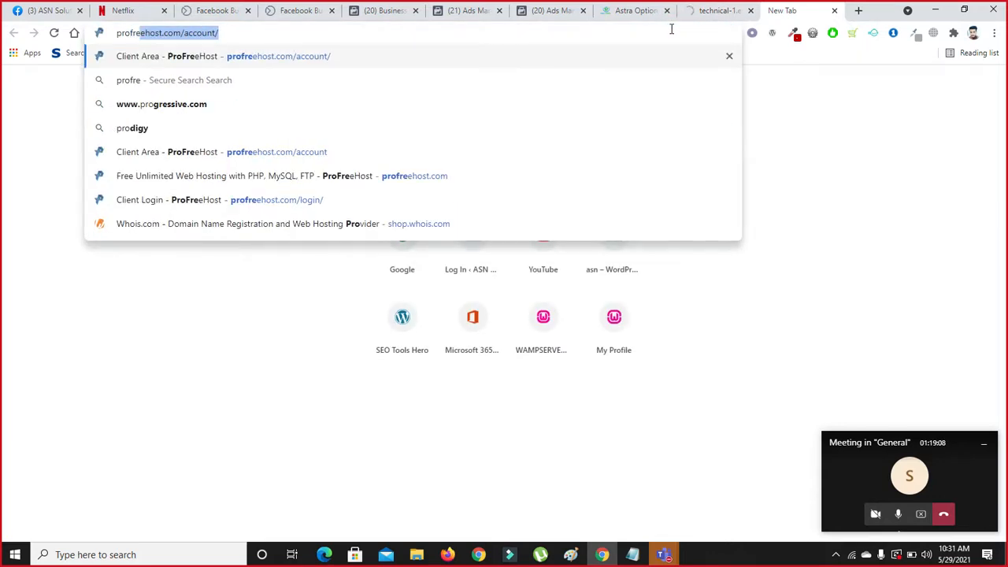
{"action": "key", "text": "Return"}
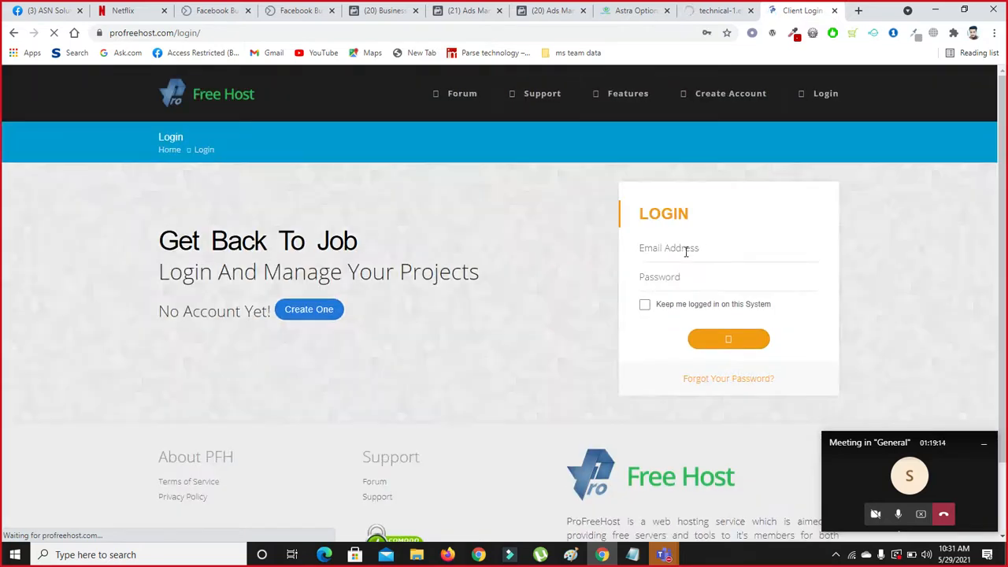
Step: Log in to the ProFreeHost client area with the saved account e-mail and password
{"action": "left_click", "coordinate": [686, 252]}
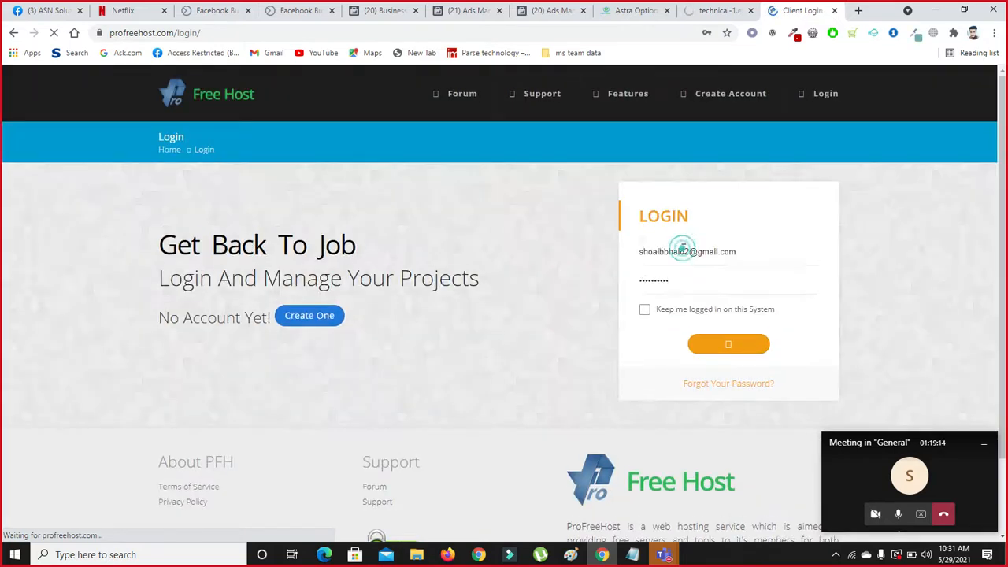
{"action": "left_click", "coordinate": [602, 334]}
{"action": "left_click", "coordinate": [699, 345]}
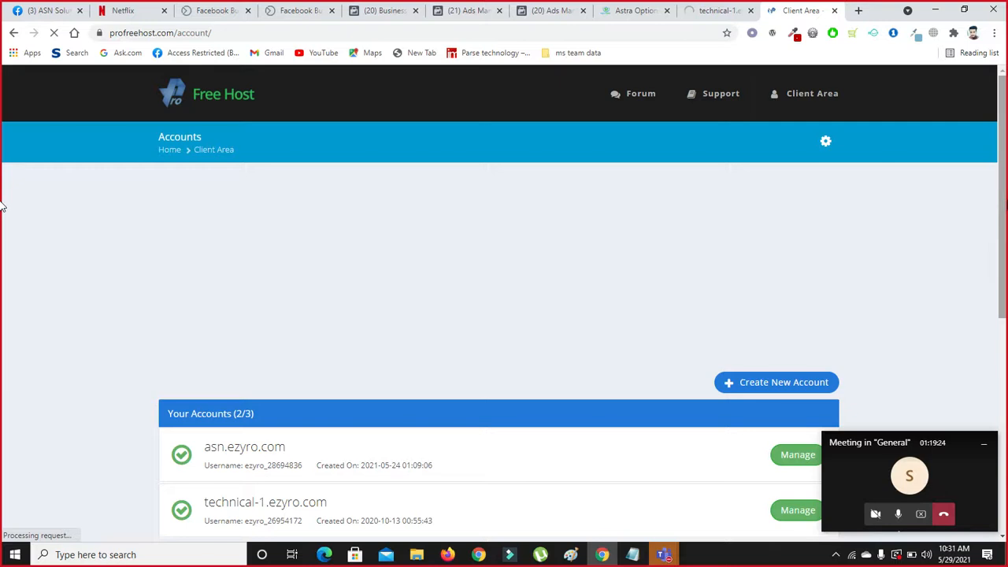
Step: Review the hosting accounts listed under Your Accounts in the client area
{"action": "scroll", "coordinate": [3, 206], "scroll_direction": "down", "scroll_amount": 3}
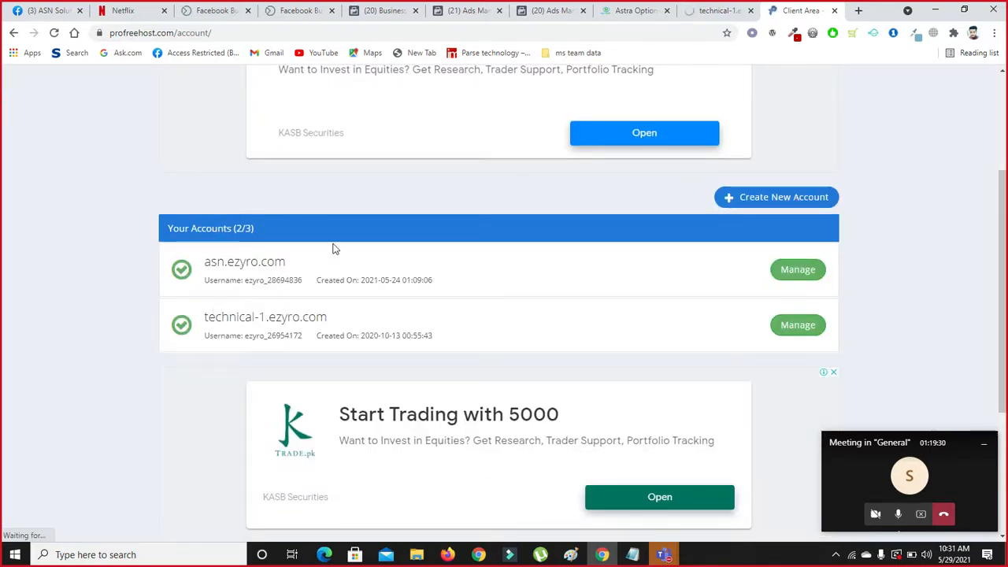
{"action": "left_click", "coordinate": [249, 230]}
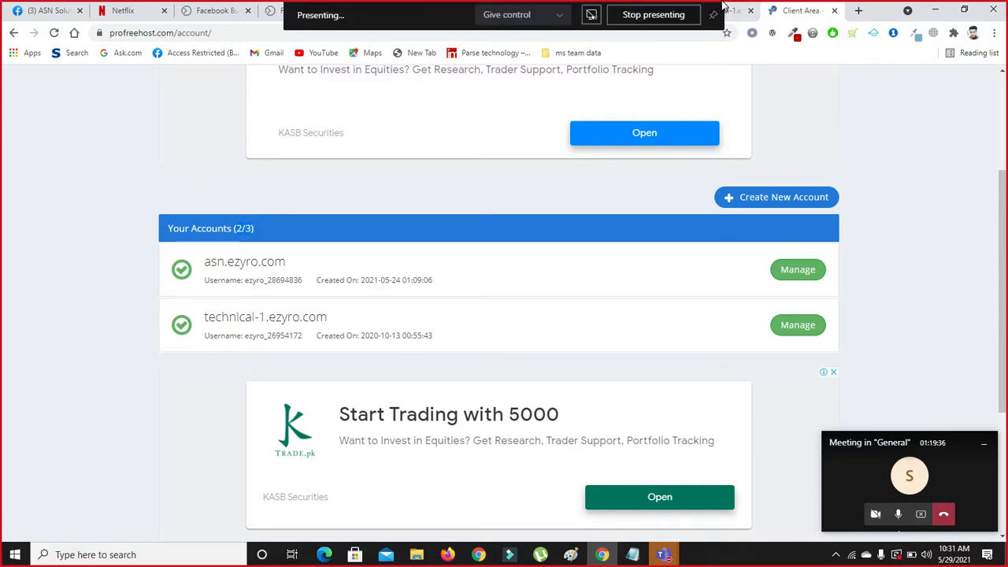
{"action": "left_click", "coordinate": [811, 96]}
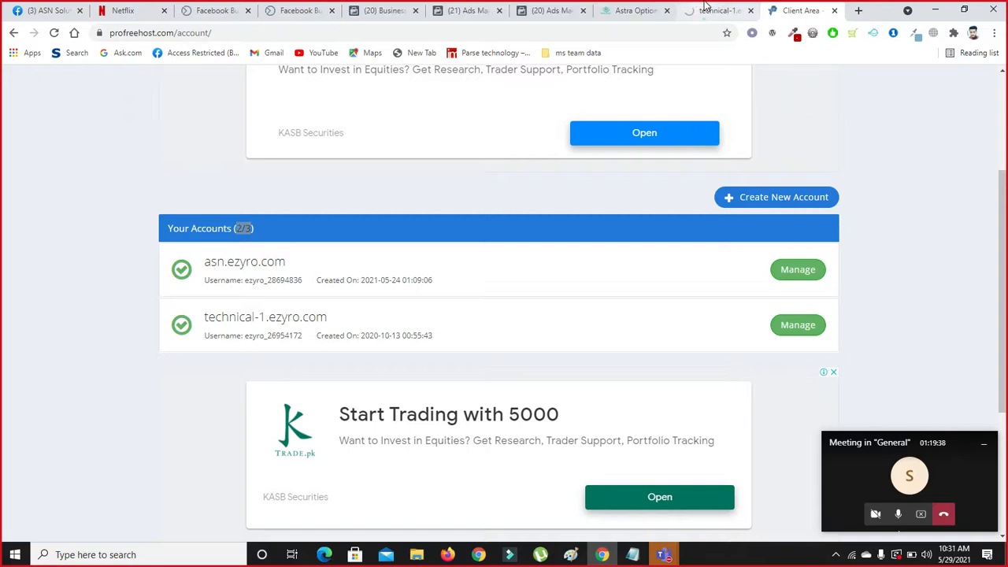
Step: Load technical-1.ezyro.com/wp-admin/ in the site's browser tab and return to the hosting client area meanwhile
{"action": "left_click", "coordinate": [707, 11]}
{"action": "left_click", "coordinate": [255, 29]}
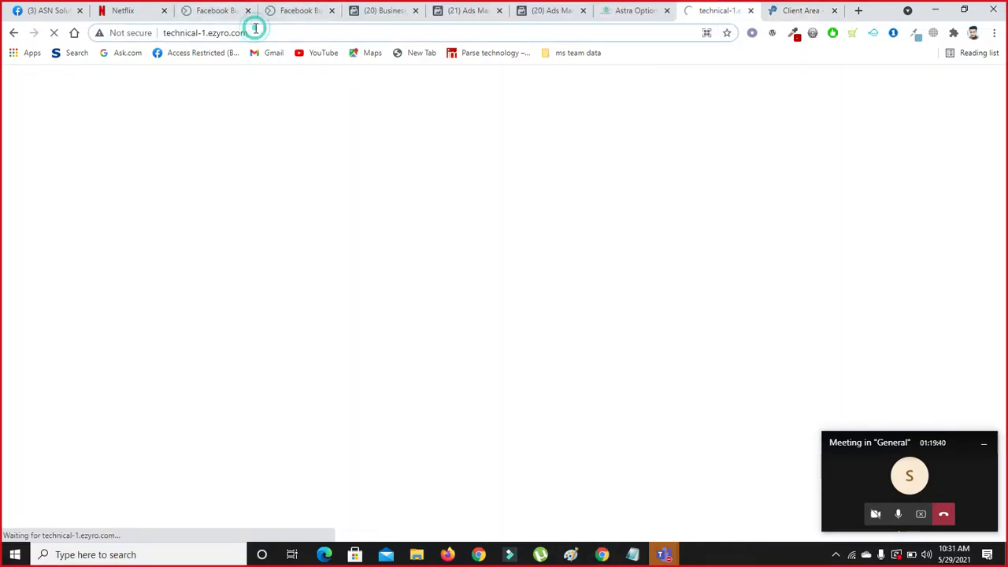
{"action": "type", "text": "/wp"}
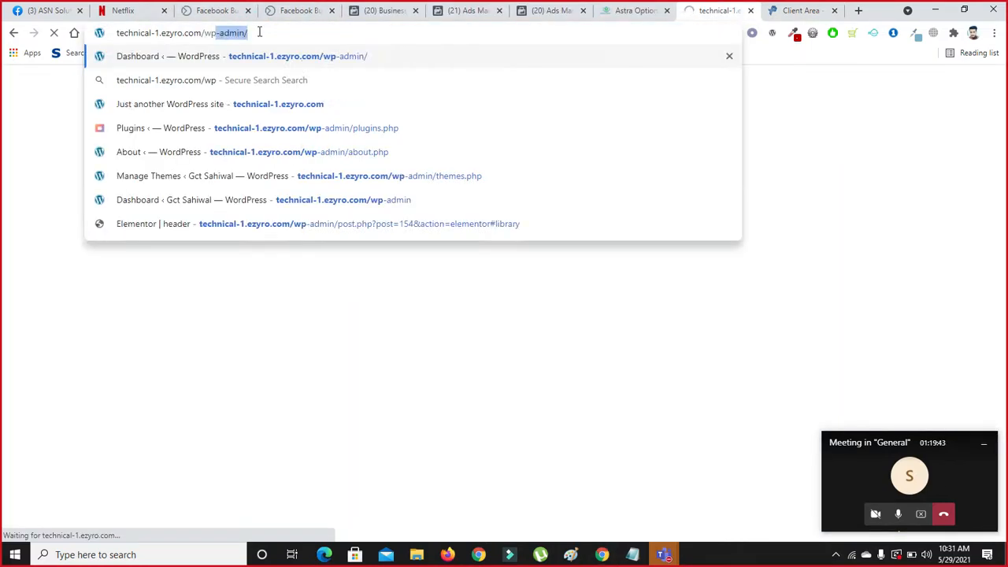
{"action": "key", "text": "Return"}
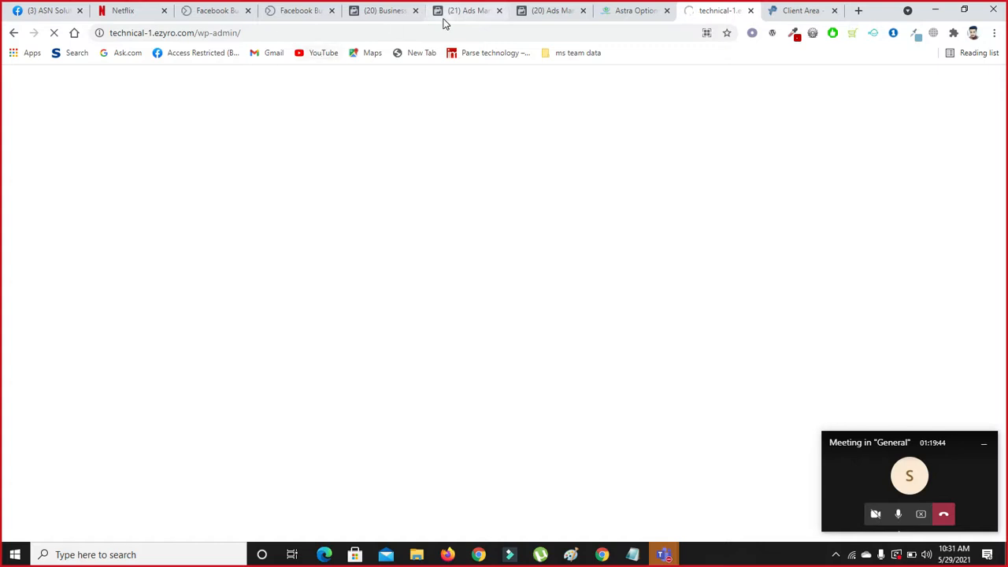
{"action": "left_click", "coordinate": [808, 16]}
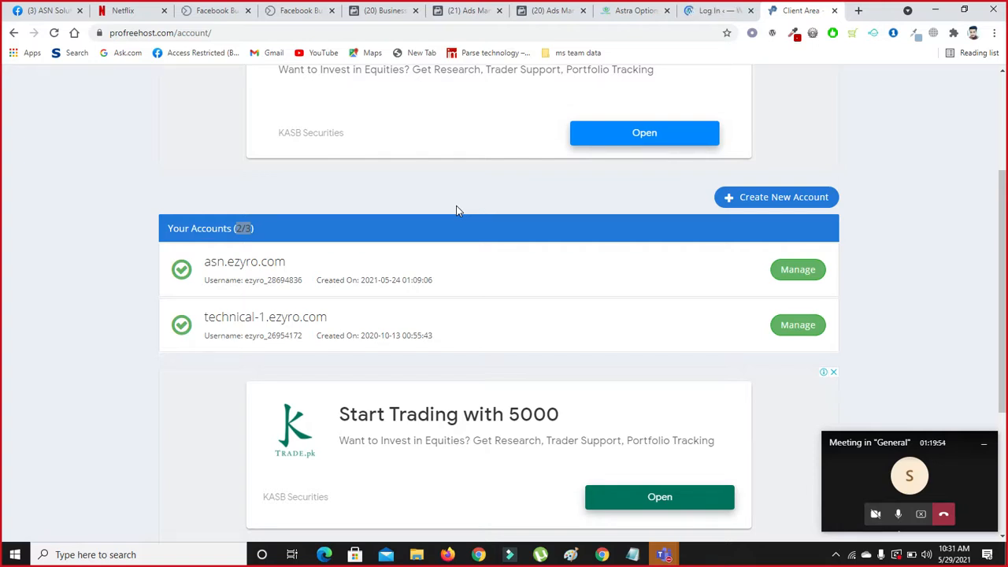
Step: Fill the WordPress login form with the saved admin username and password
{"action": "mouse_move", "coordinate": [714, 14]}
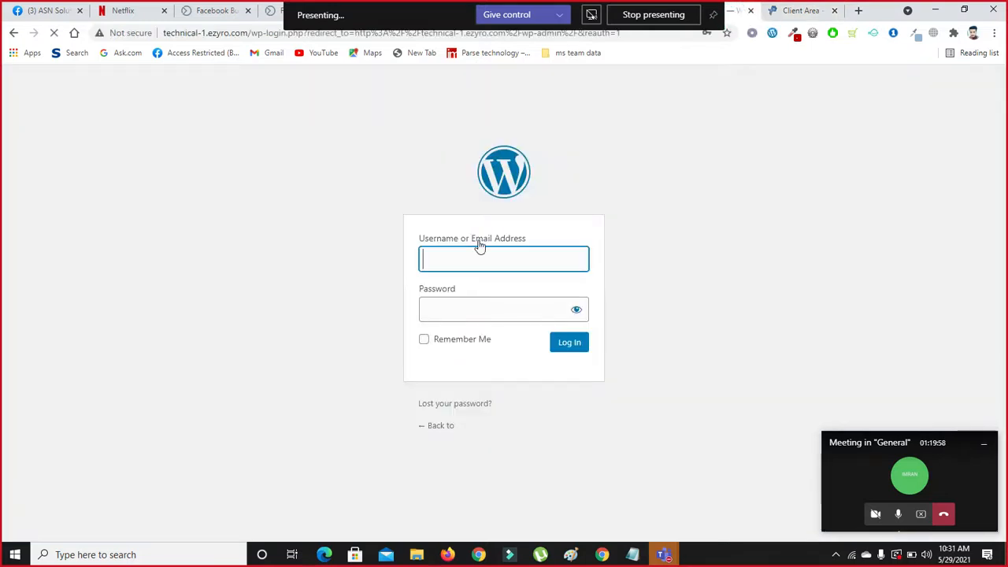
{"action": "left_click", "coordinate": [473, 249]}
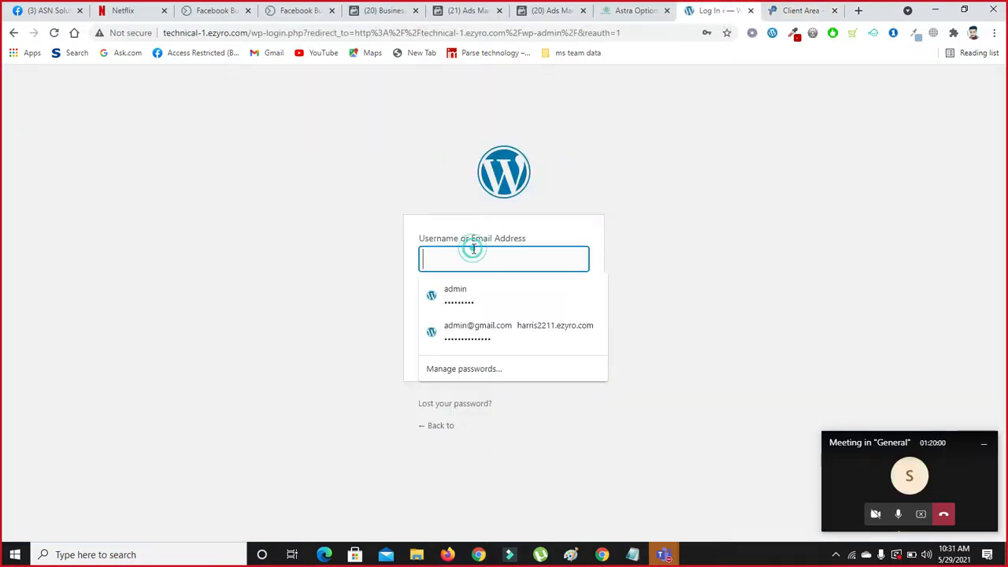
{"action": "left_click", "coordinate": [474, 295]}
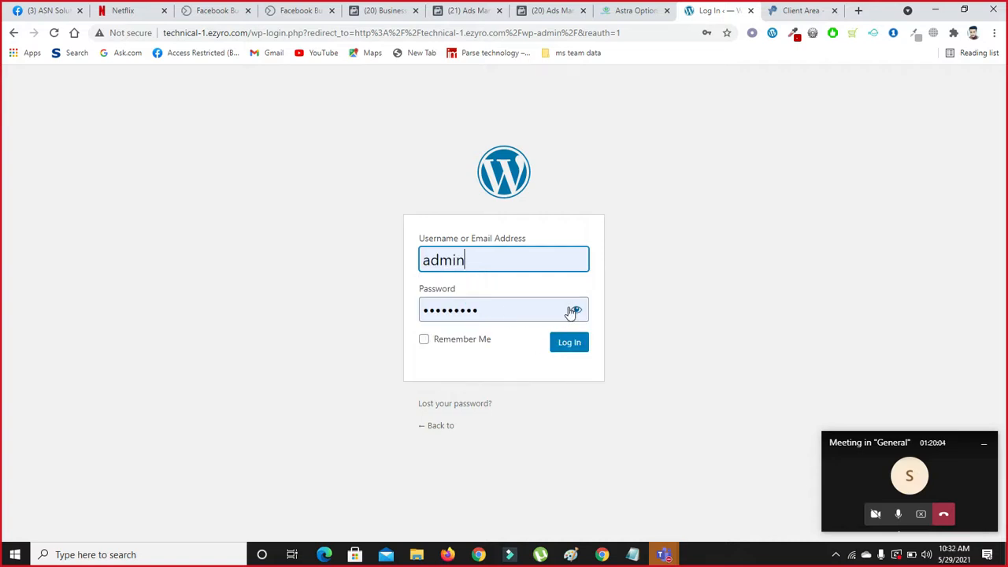
Step: Open the hosting Control Panel of the technical-1.ezyro.com account from the client area, closing the advertisement that interrupts
{"action": "left_click", "coordinate": [792, 9]}
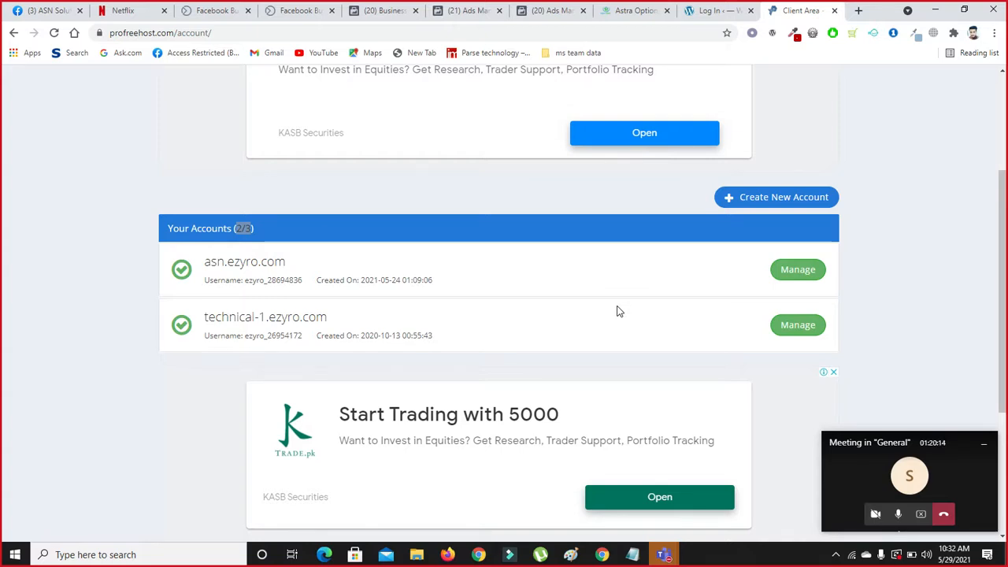
{"action": "left_click", "coordinate": [796, 328]}
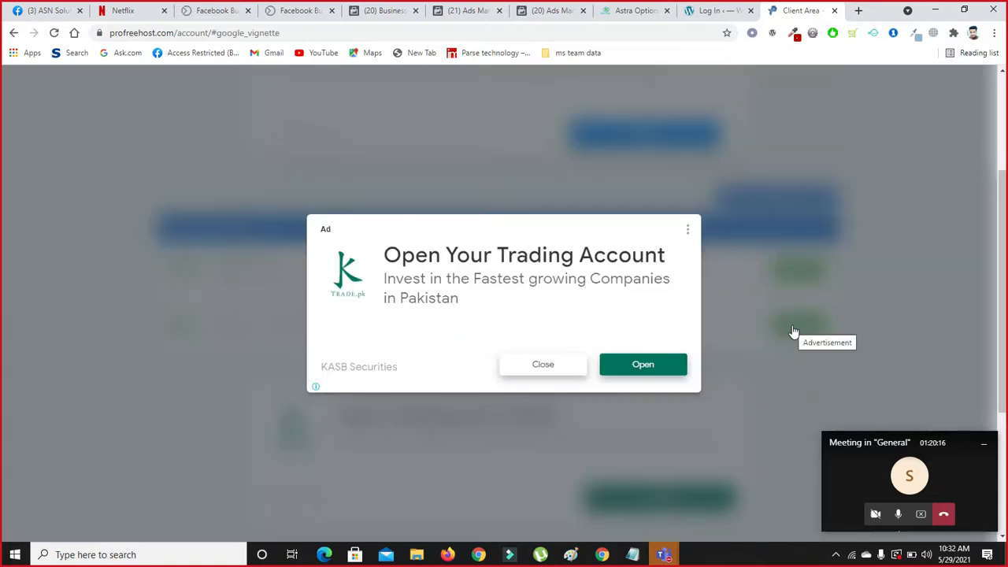
{"action": "left_click", "coordinate": [533, 367]}
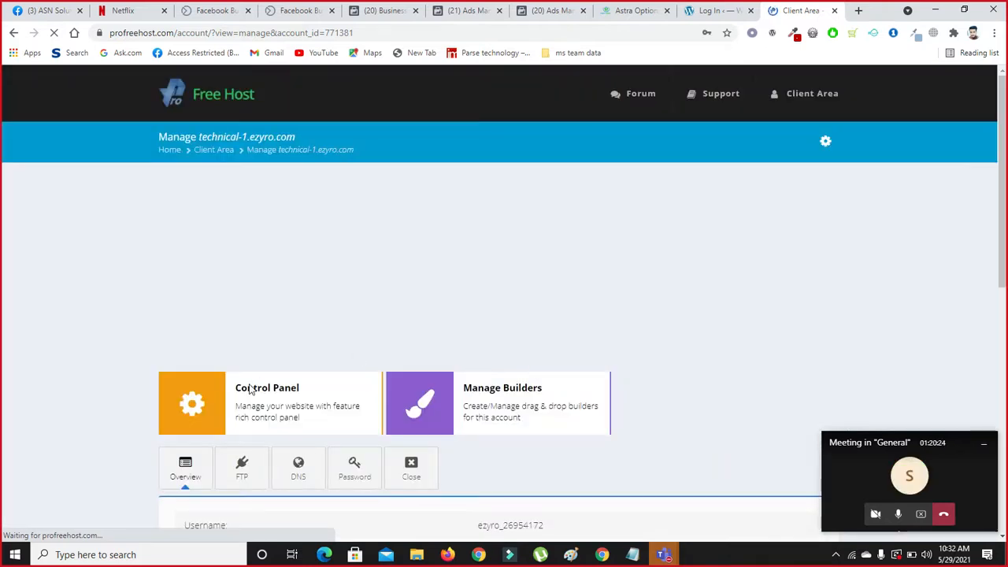
{"action": "left_click", "coordinate": [210, 404]}
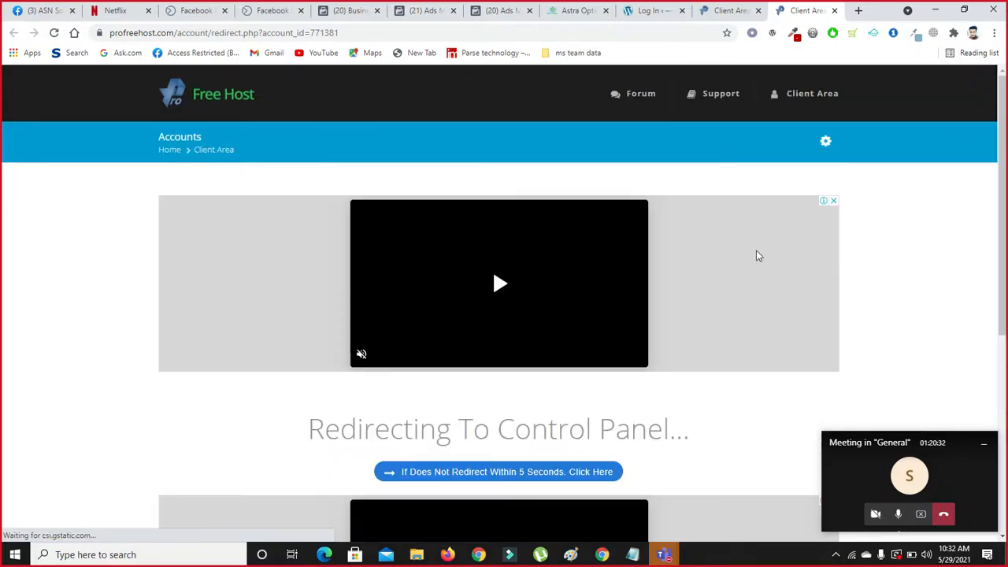
{"action": "scroll", "coordinate": [2, 299], "scroll_direction": "down", "scroll_amount": 3}
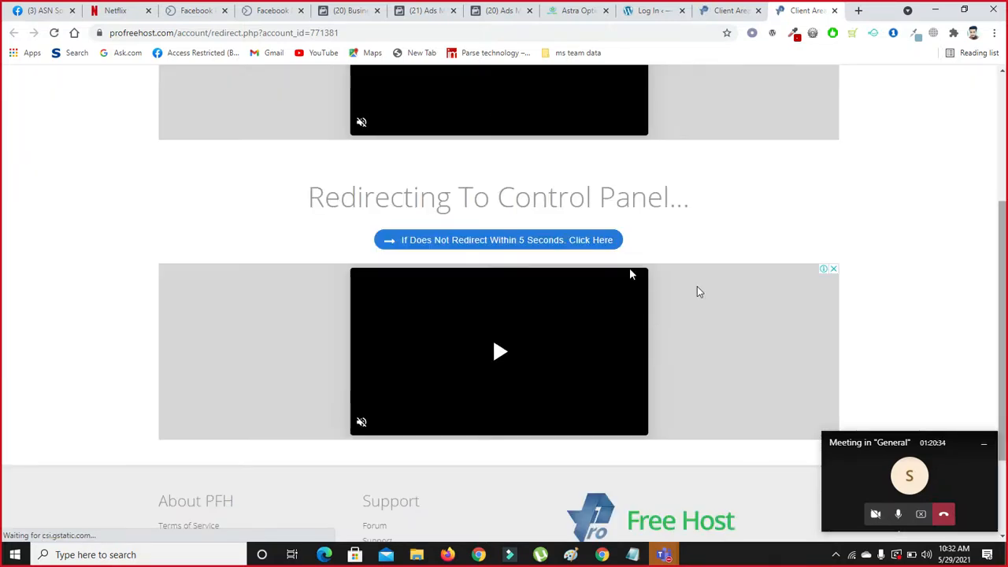
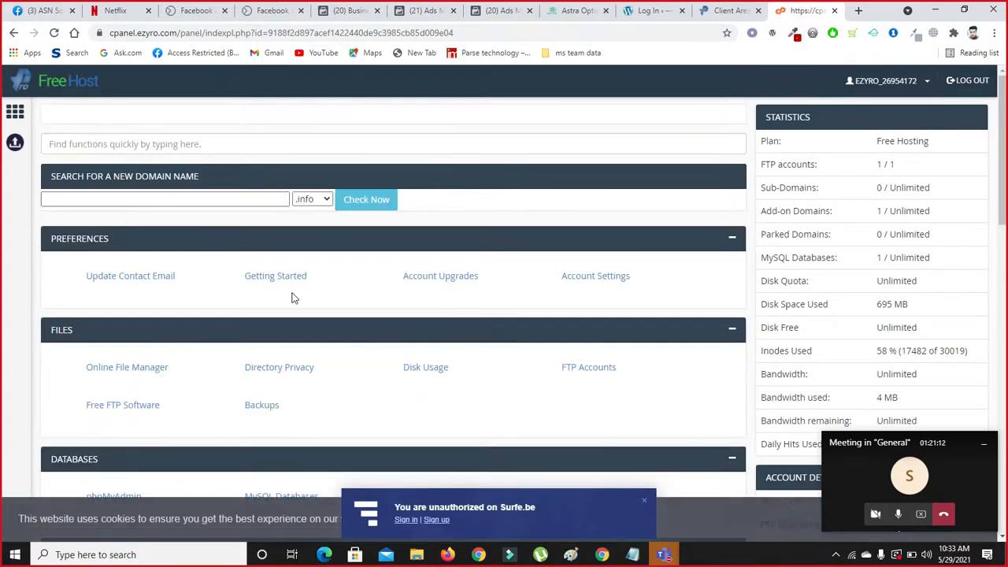
Step: Dismiss the Surfe.be notice, view the control panel's phpMyAdmin page and close it again
{"action": "left_click", "coordinate": [644, 501]}
{"action": "scroll", "coordinate": [486, 194], "scroll_direction": "down", "scroll_amount": 2}
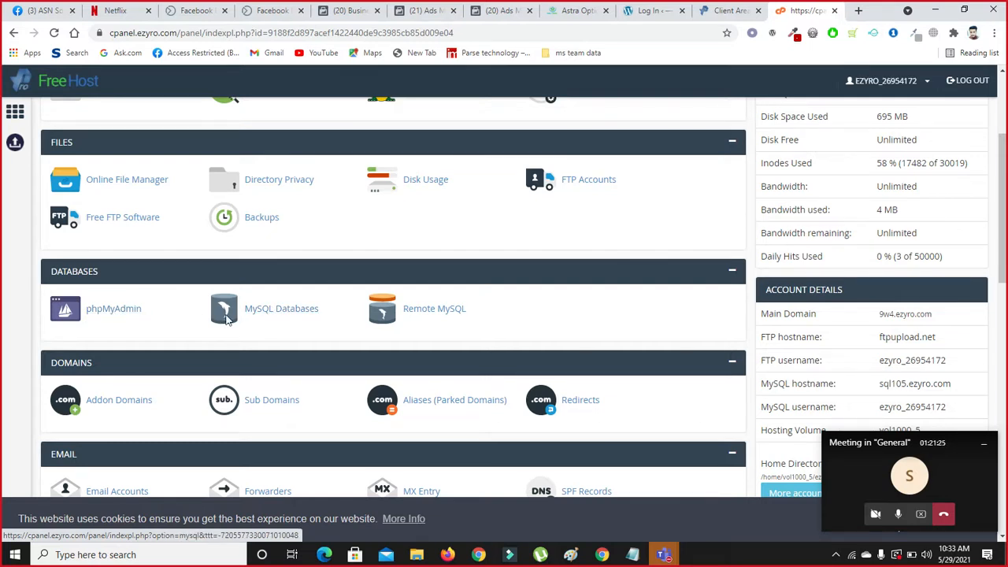
{"action": "left_click", "coordinate": [99, 315]}
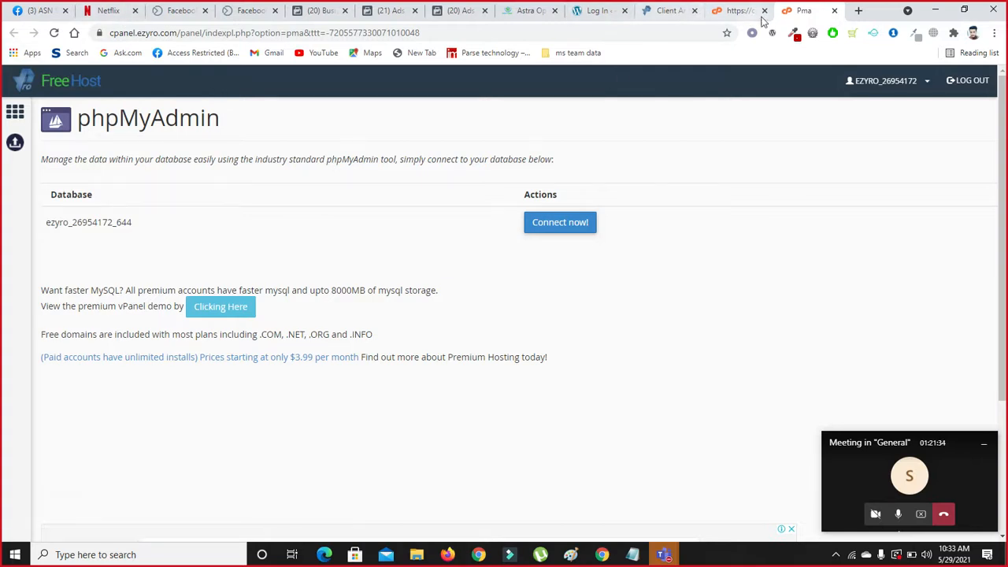
{"action": "left_click", "coordinate": [834, 11]}
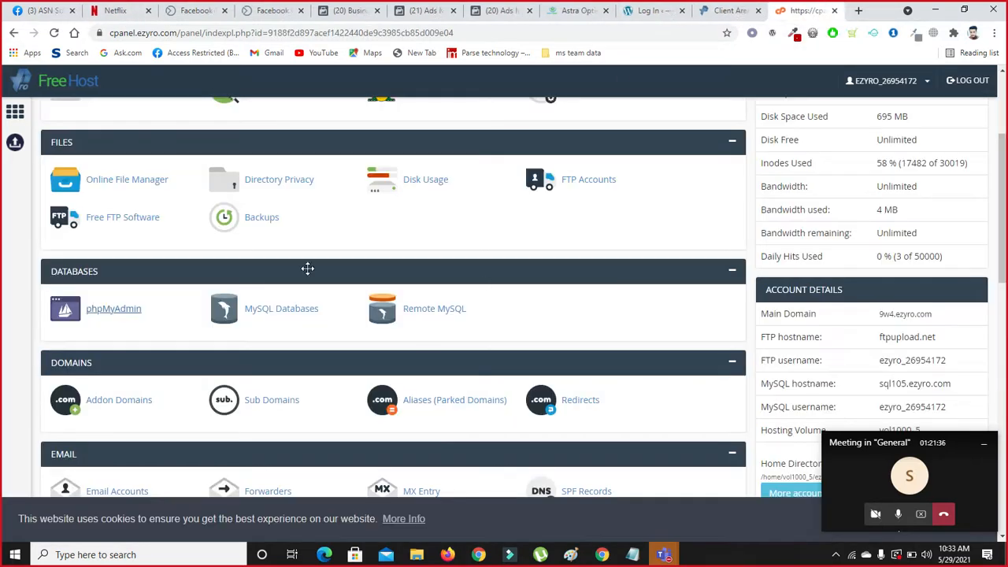
Step: Open the MySQL Databases page and launch phpMyAdmin for the database under Current Databases
{"action": "left_click", "coordinate": [271, 316]}
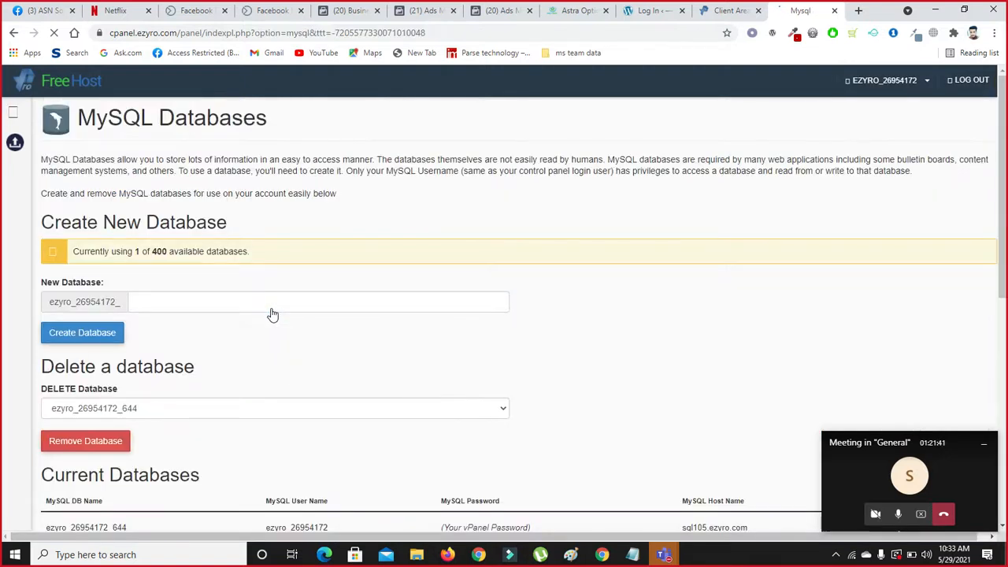
{"action": "scroll", "coordinate": [2, 356], "scroll_direction": "down", "scroll_amount": 4}
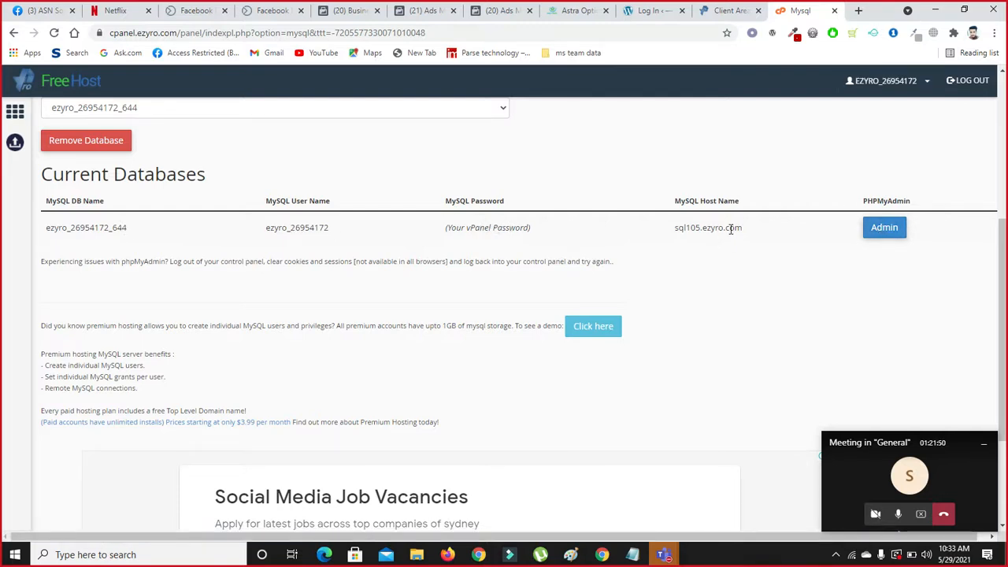
{"action": "left_click", "coordinate": [885, 229]}
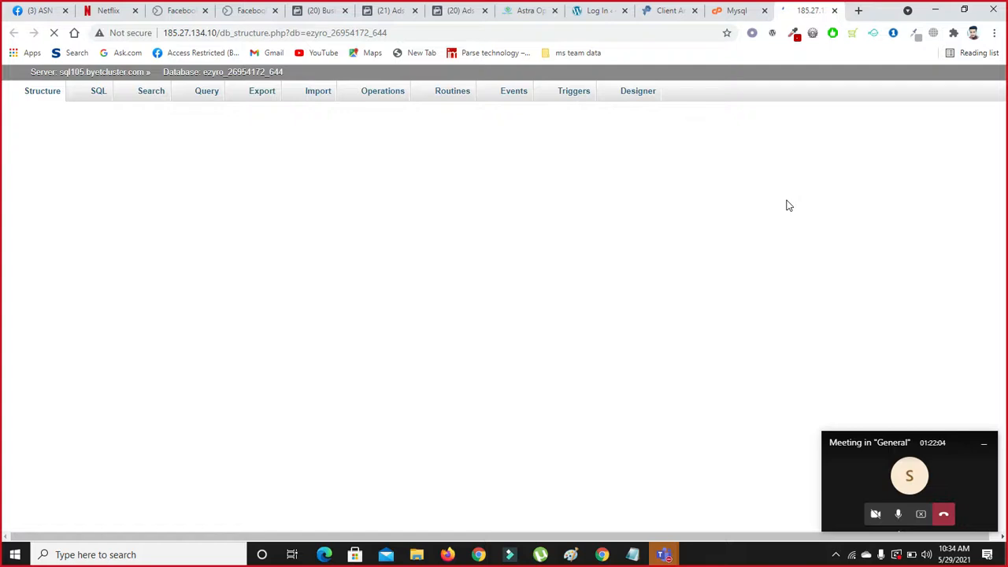
Step: Look through the database's table list, view the wpfu_actionscheduler_actions table and return to the list
{"action": "scroll", "coordinate": [59, 172], "scroll_direction": "down", "scroll_amount": 1}
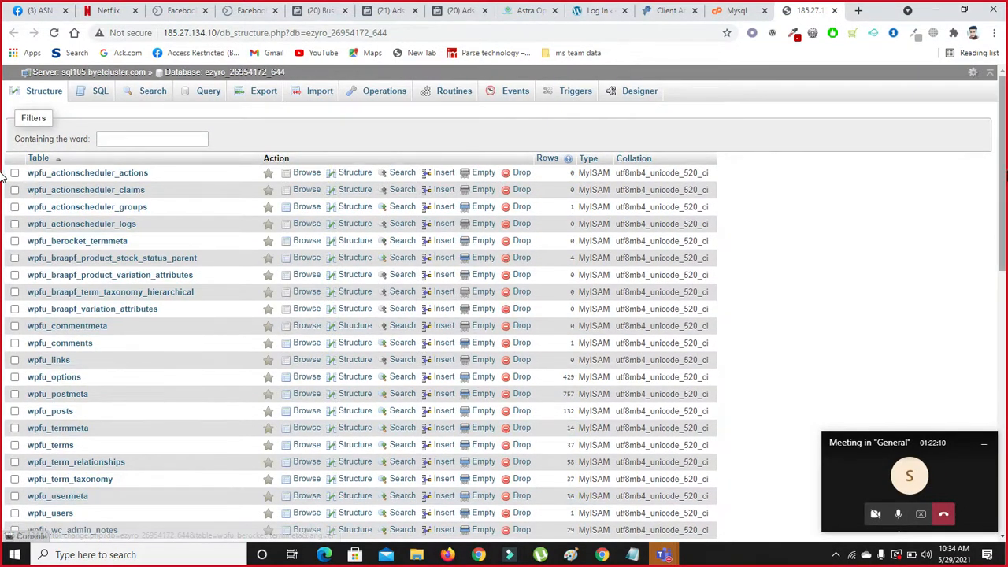
{"action": "scroll", "coordinate": [2, 303], "scroll_direction": "down", "scroll_amount": 4}
{"action": "scroll", "coordinate": [2, 303], "scroll_direction": "down", "scroll_amount": 3}
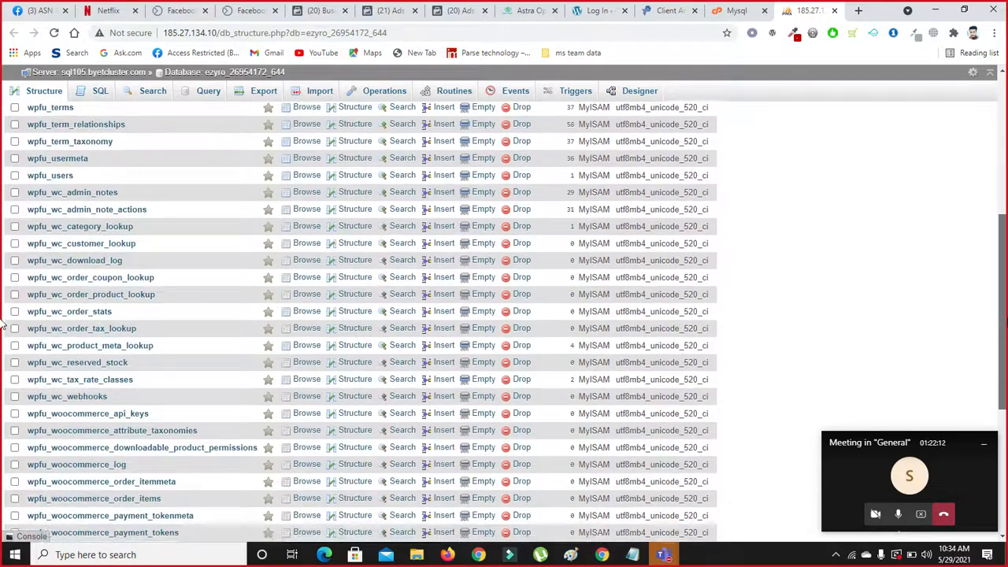
{"action": "scroll", "coordinate": [2, 392], "scroll_direction": "up", "scroll_amount": 7}
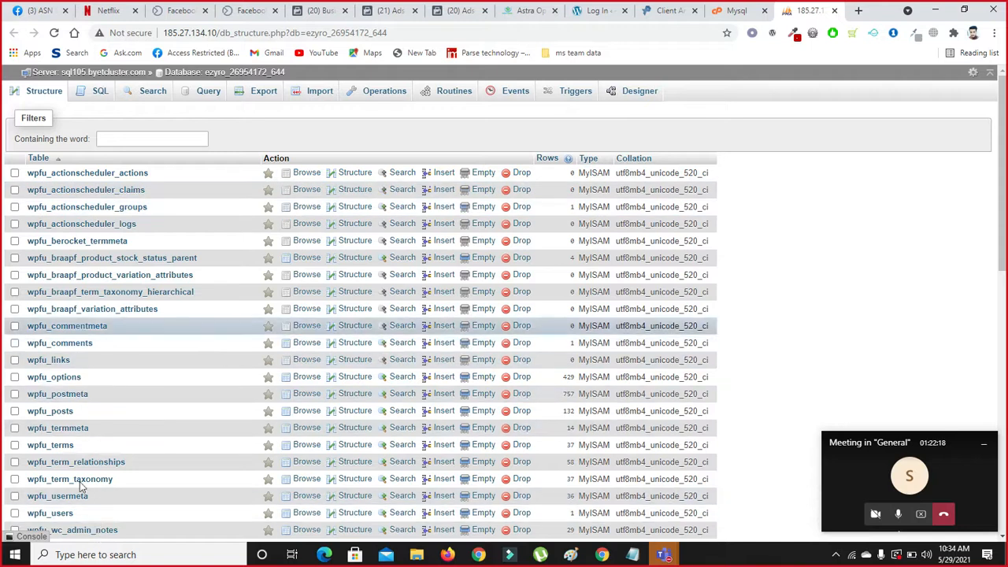
{"action": "left_click", "coordinate": [68, 175]}
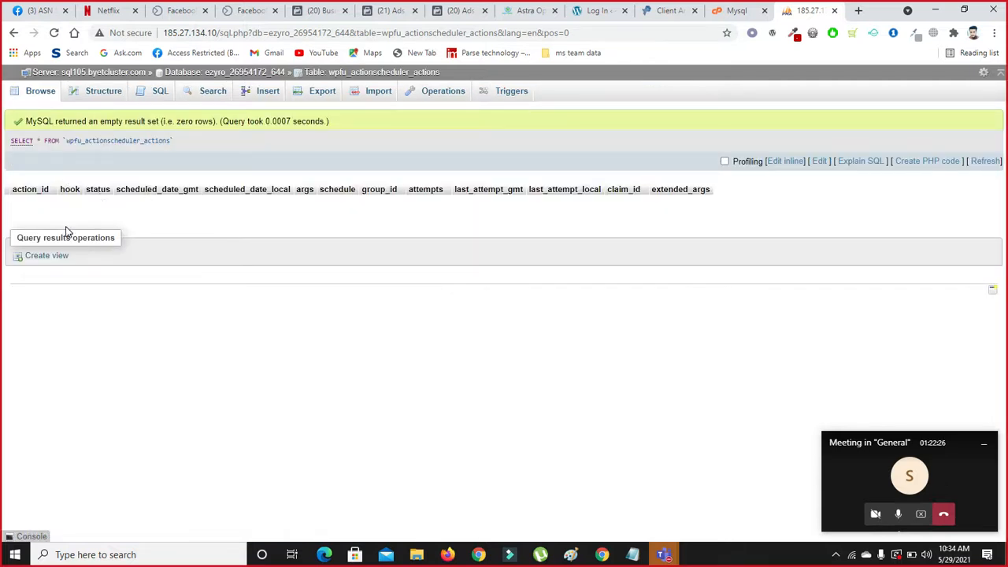
{"action": "left_click", "coordinate": [12, 35]}
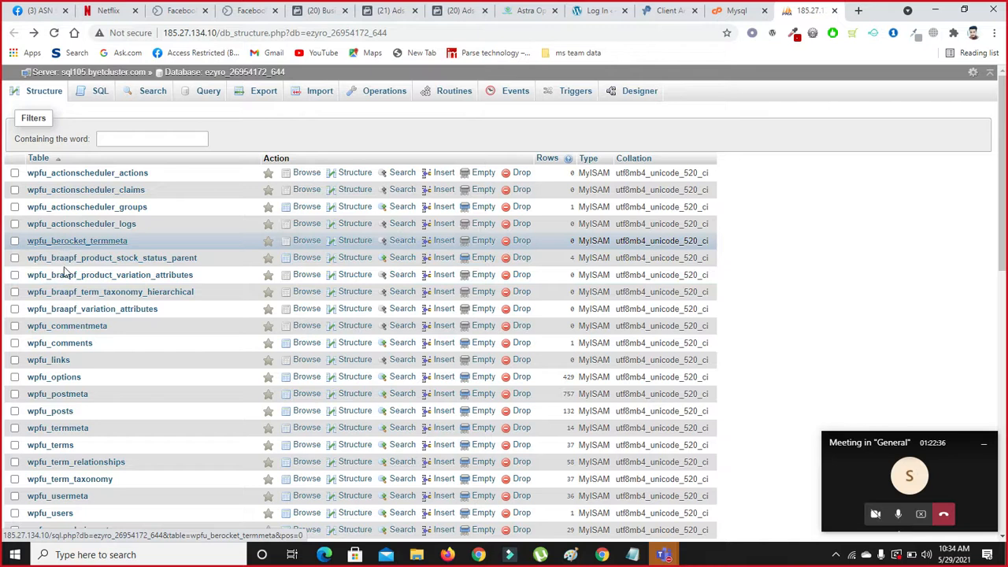
Step: Browse the wpfu_posts table and examine its post and page records
{"action": "left_click", "coordinate": [52, 412]}
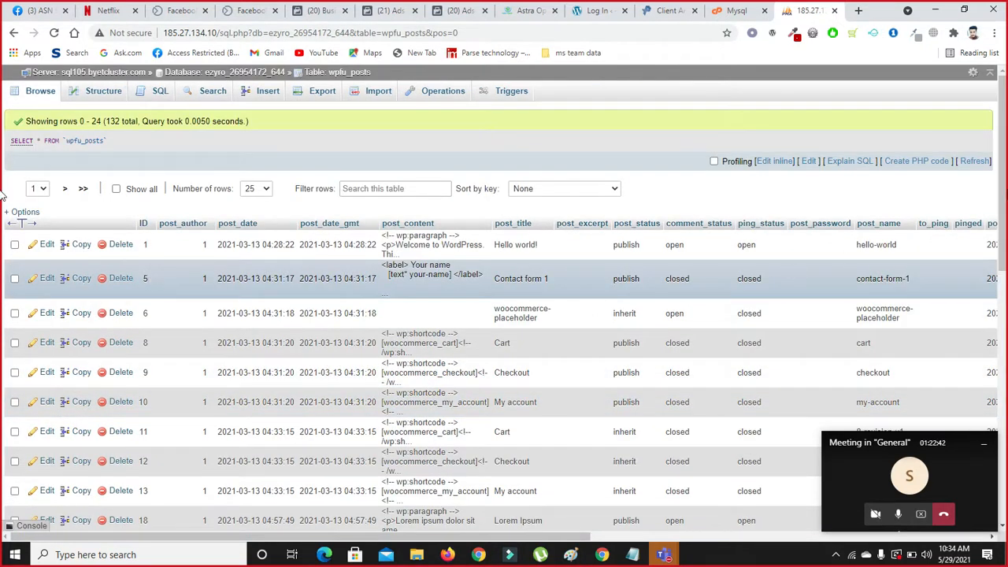
{"action": "scroll", "coordinate": [2, 197], "scroll_direction": "down", "scroll_amount": 4}
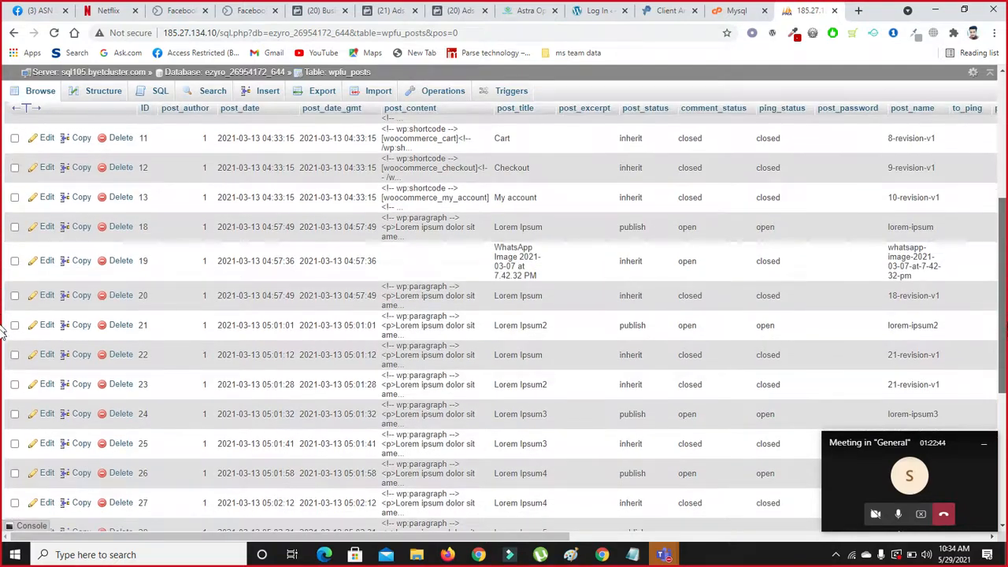
{"action": "scroll", "coordinate": [3, 330], "scroll_direction": "down", "scroll_amount": 4}
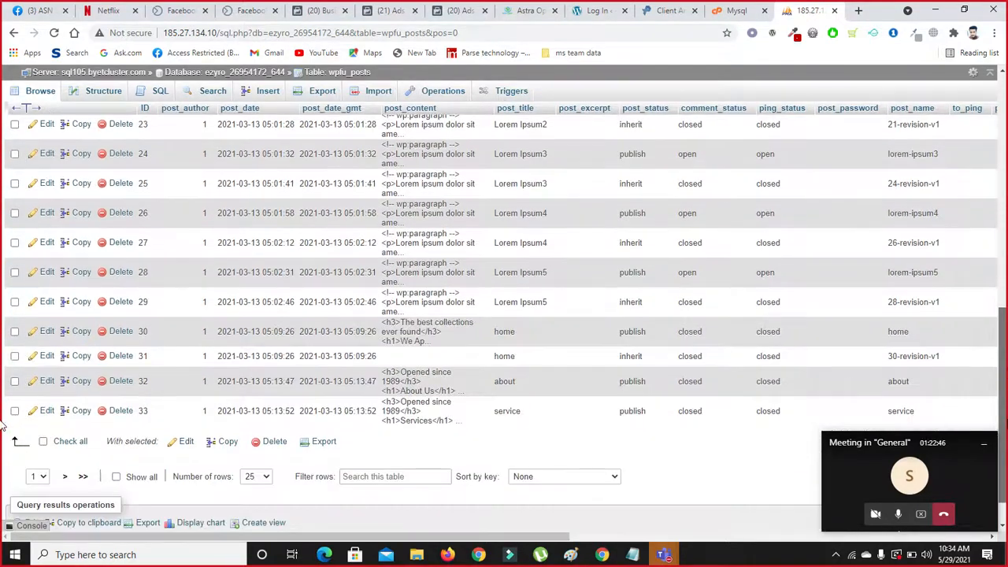
{"action": "left_click_drag", "start_coordinate": [547, 536], "coordinate": [217, 467]}
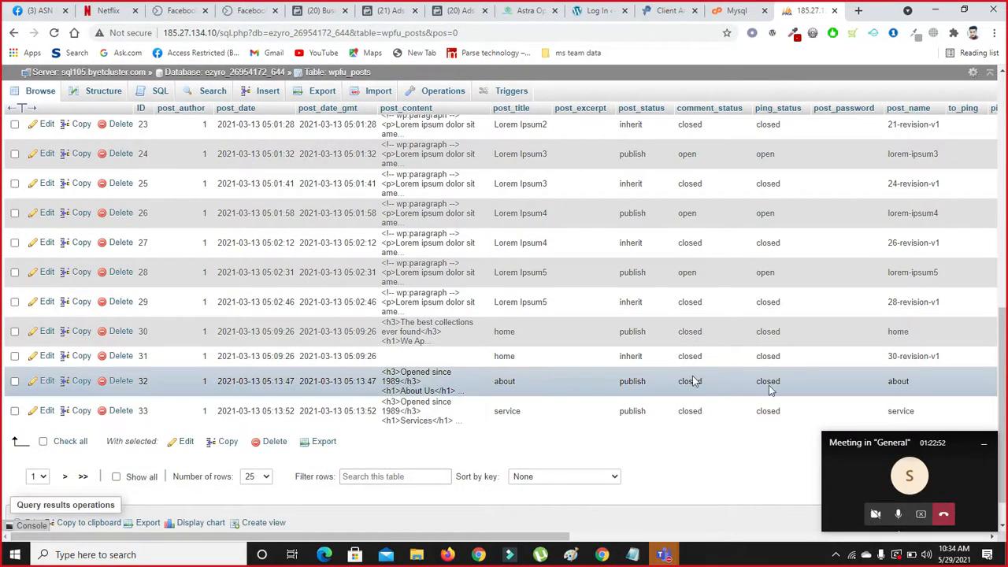
{"action": "scroll", "coordinate": [3, 394], "scroll_direction": "up", "scroll_amount": 5}
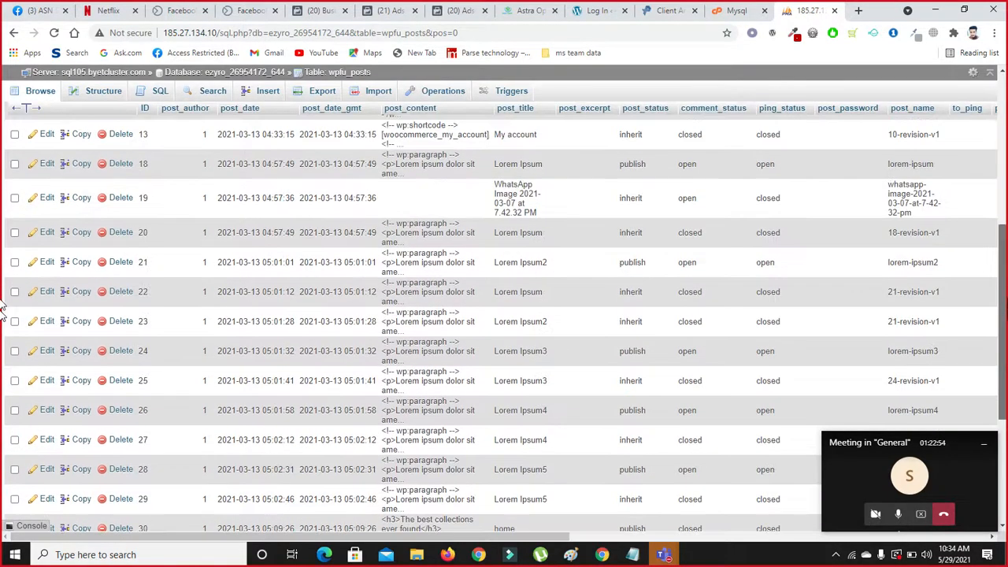
{"action": "scroll", "coordinate": [3, 228], "scroll_direction": "up", "scroll_amount": 3}
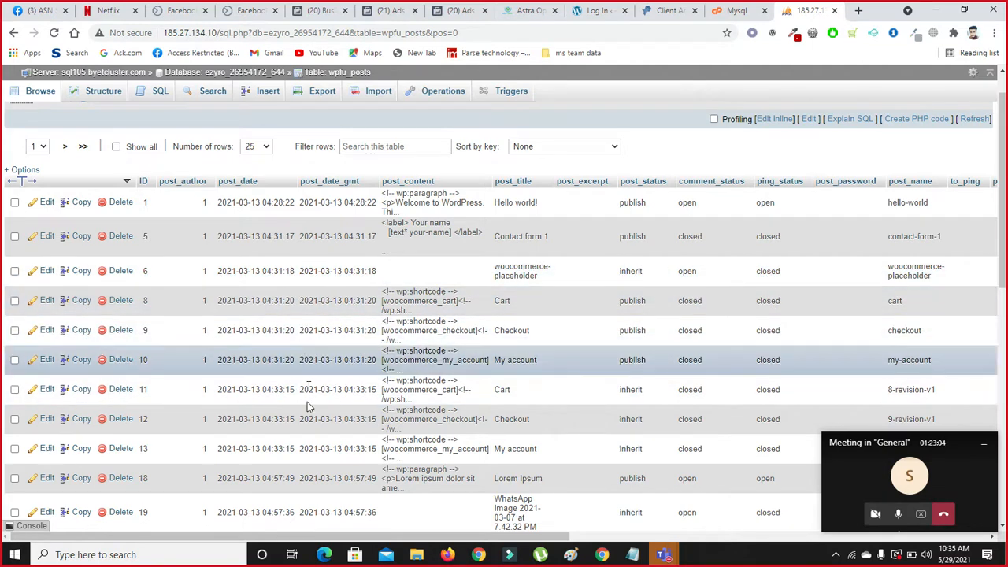
Step: Return to the database's table list, filter it by the word "user" and open the wpfu_users table
{"action": "left_click", "coordinate": [13, 32]}
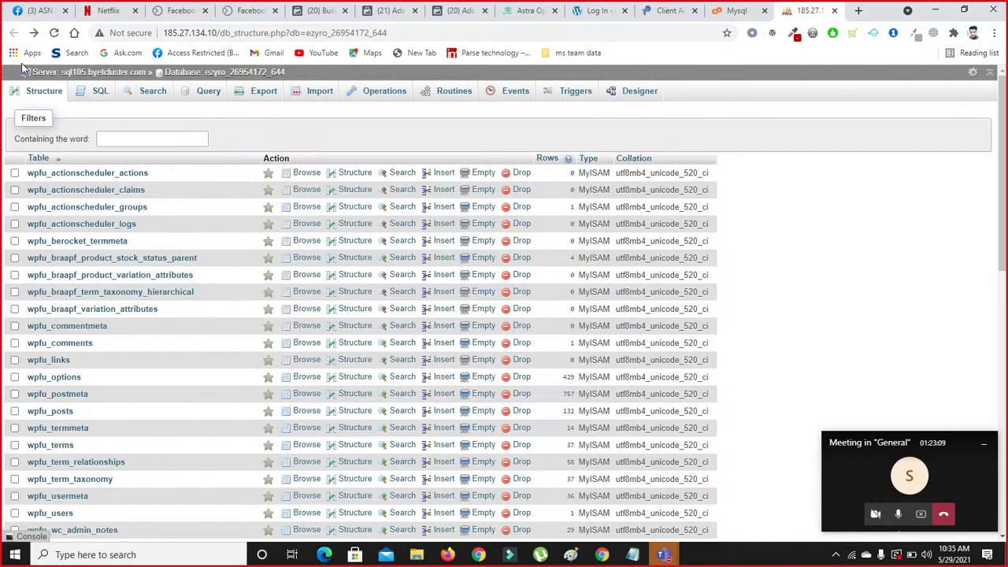
{"action": "left_click", "coordinate": [136, 141]}
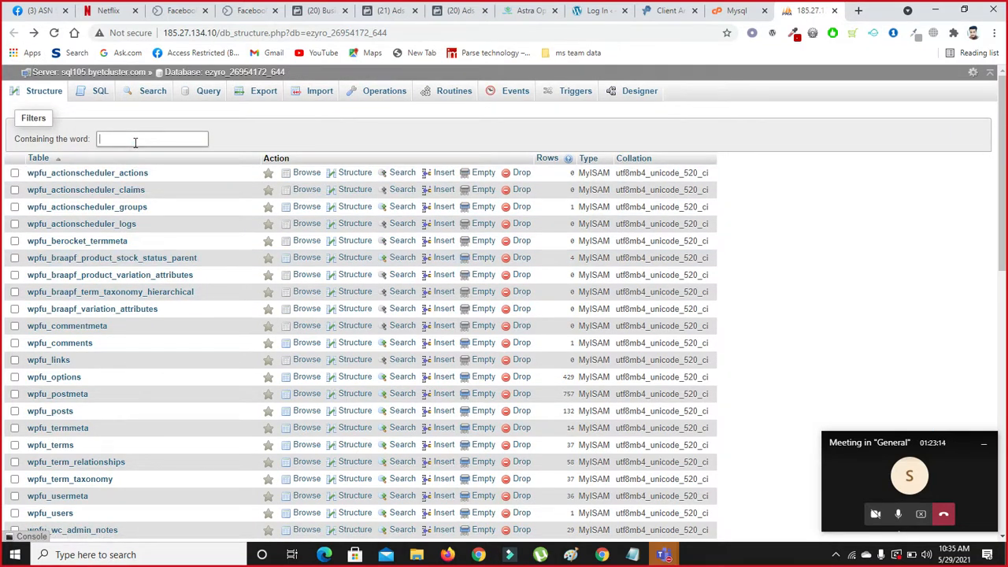
{"action": "type", "text": "user"}
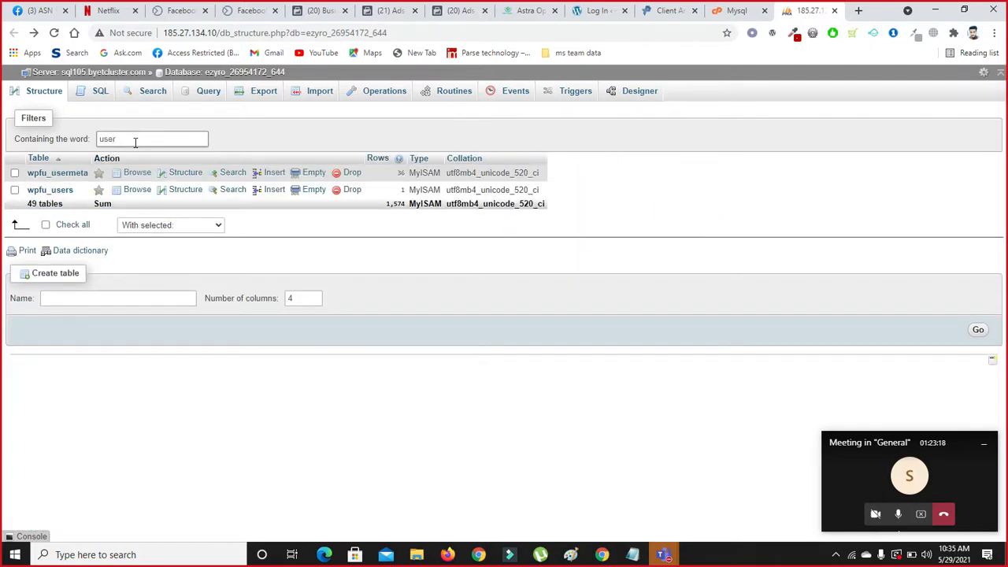
{"action": "left_click_drag", "start_coordinate": [120, 139], "coordinate": [102, 138]}
{"action": "left_click", "coordinate": [62, 190]}
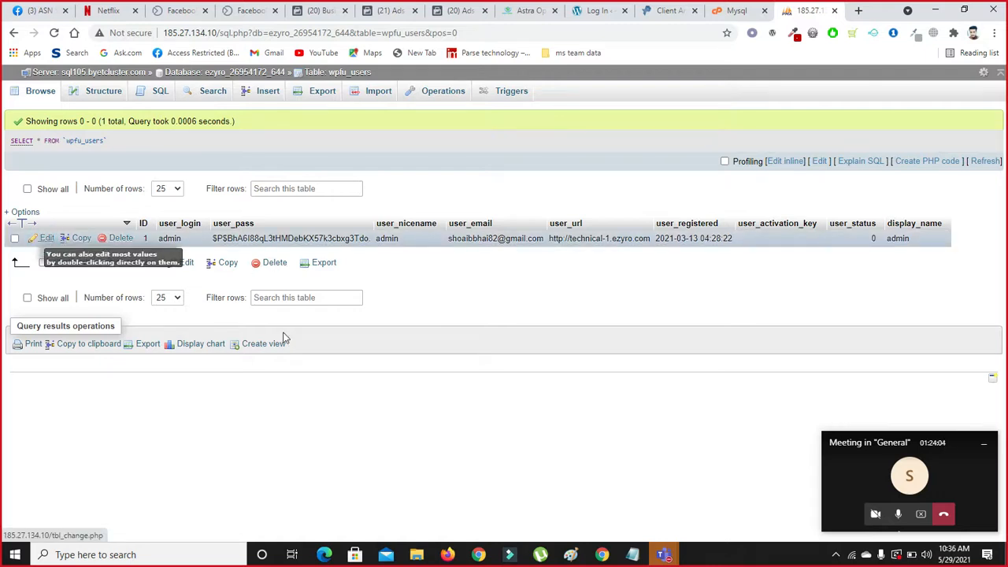
Step: Bring up the Teams meeting window to check the participants and minimize it again
{"action": "left_click", "coordinate": [908, 477]}
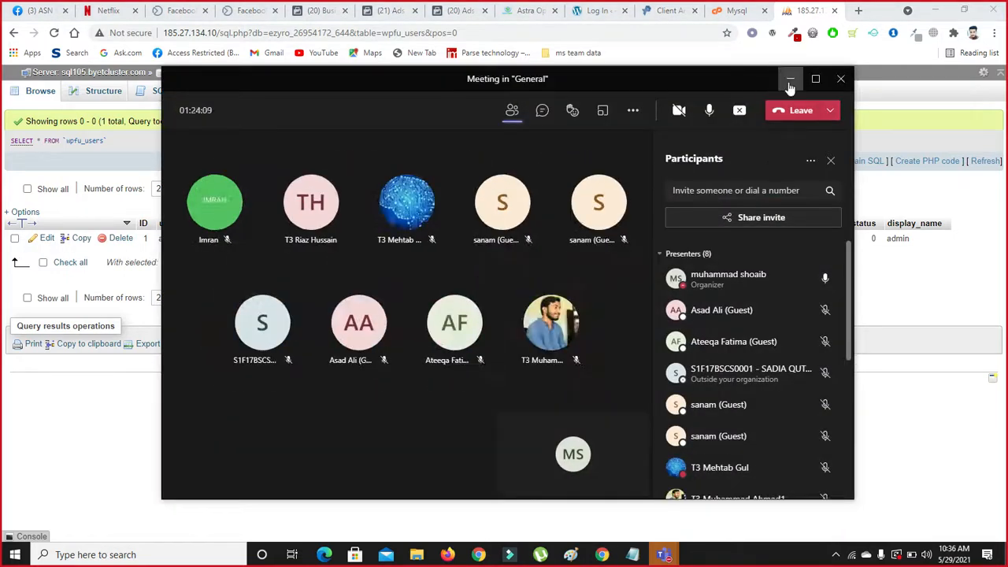
{"action": "left_click", "coordinate": [790, 81]}
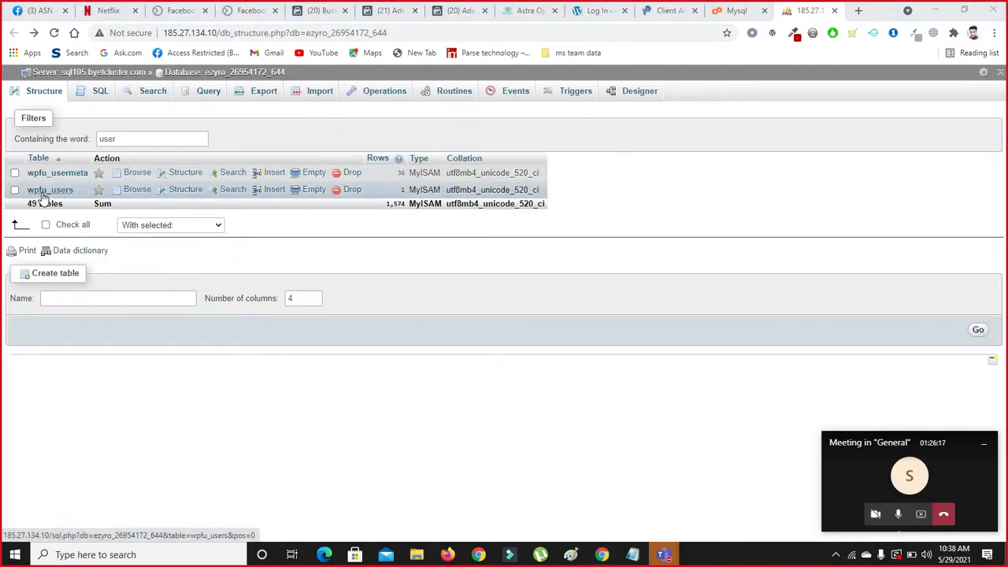
Step: Edit the admin record in wpfu_users, entering a new password in user_pass with the MD5 function, and save the row
{"action": "left_click", "coordinate": [67, 191]}
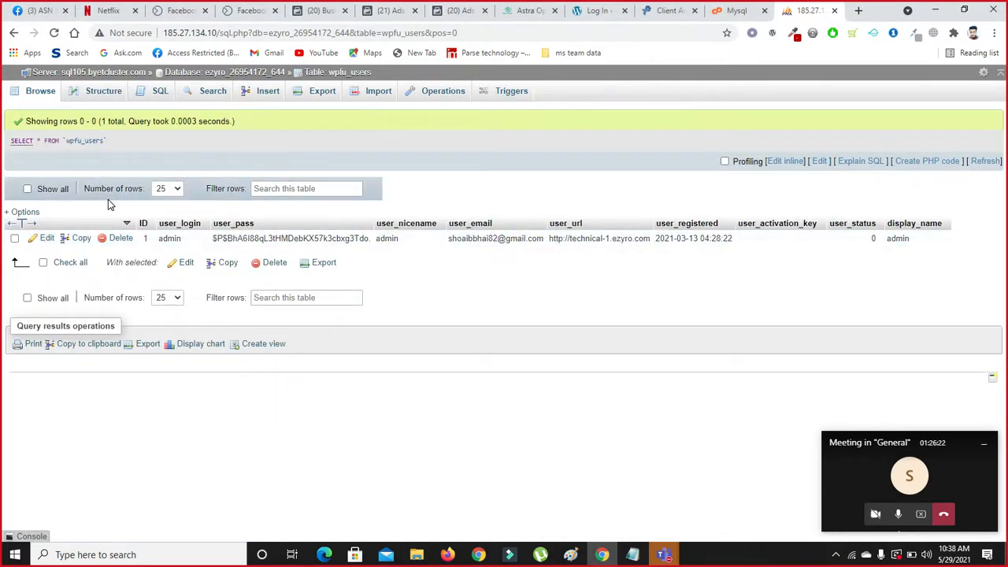
{"action": "left_click", "coordinate": [47, 240]}
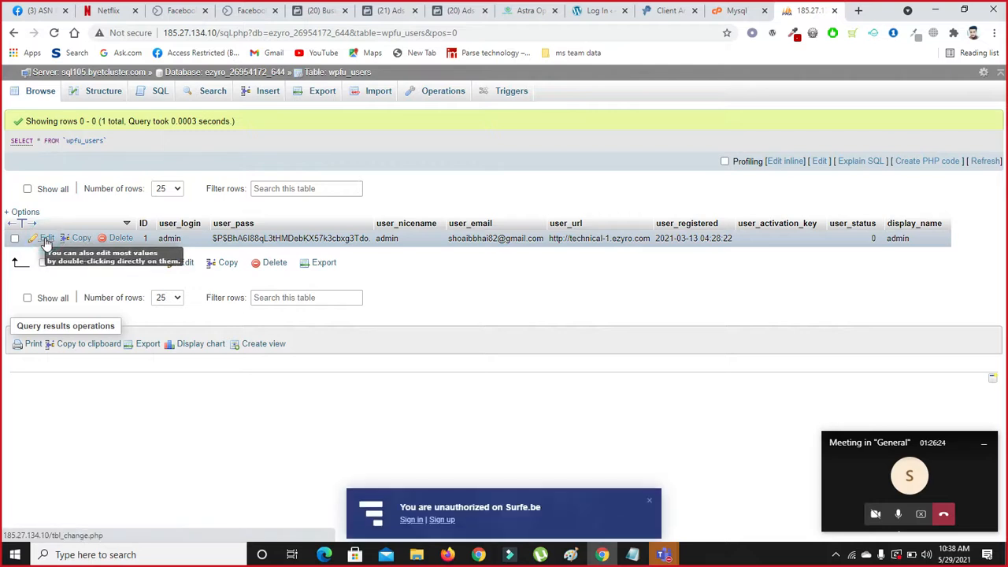
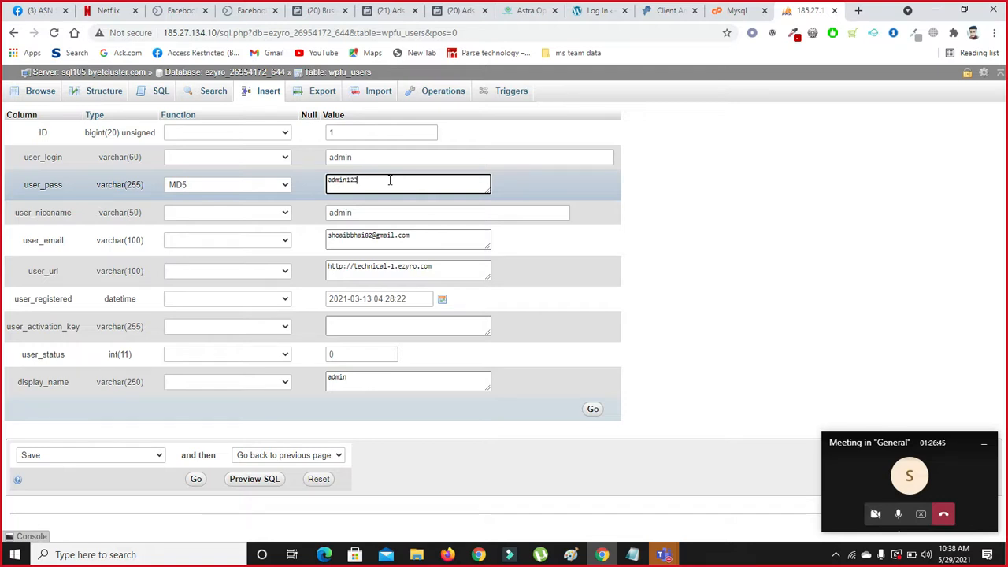
{"action": "left_click", "coordinate": [600, 409]}
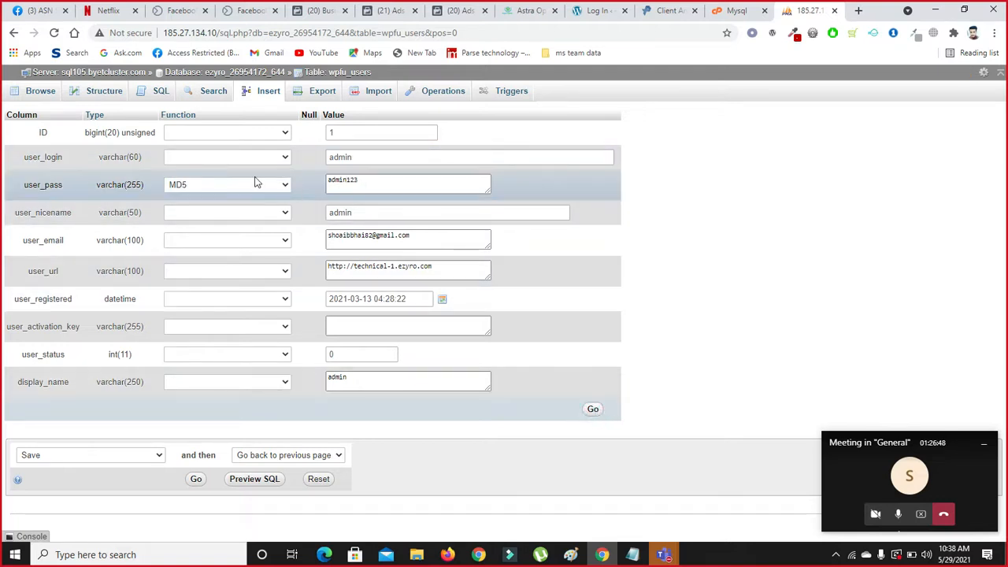
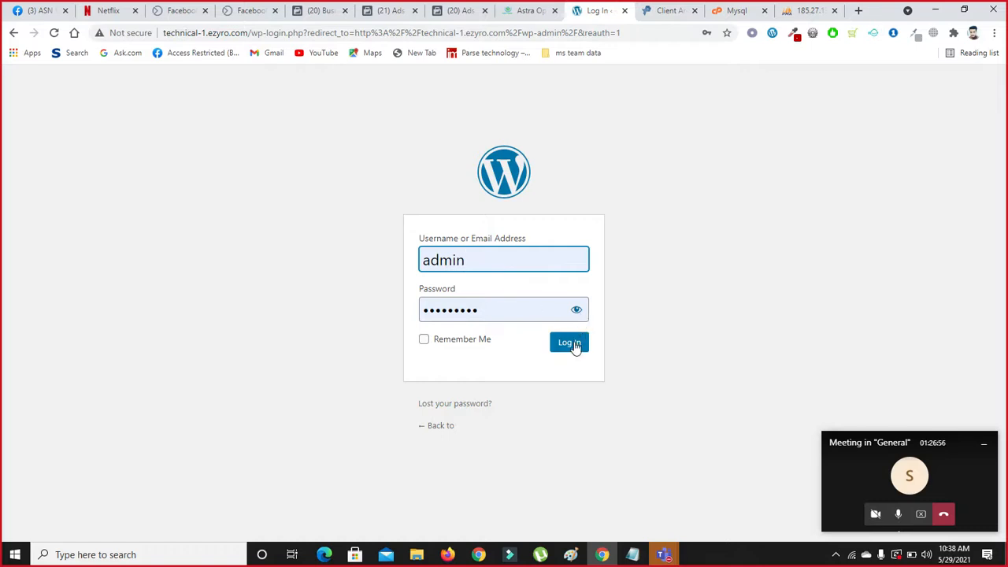
Step: Switch to the site's WordPress login page and log in as admin with the account password, resubmitting the login form
{"action": "left_click", "coordinate": [570, 344]}
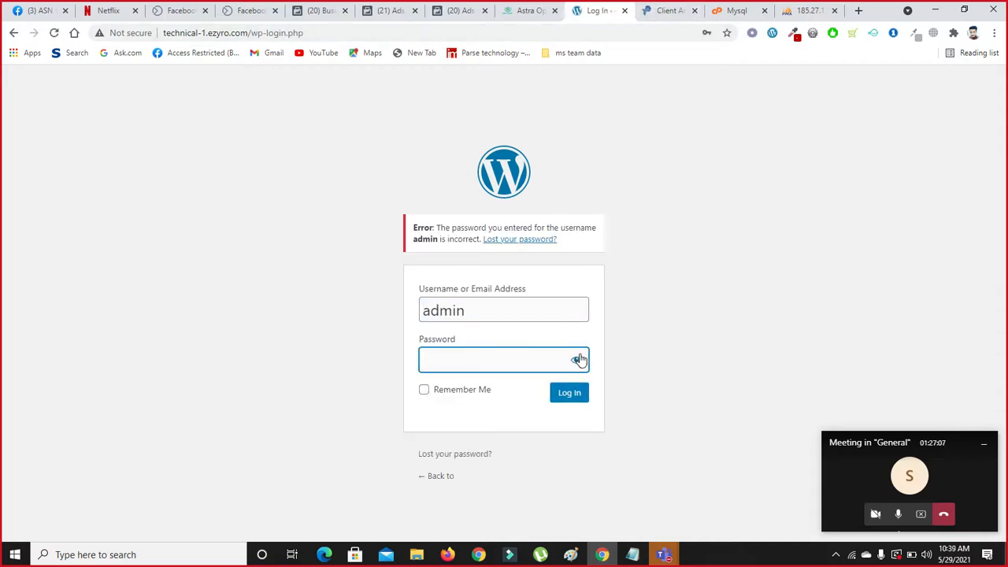
{"action": "left_click", "coordinate": [54, 33]}
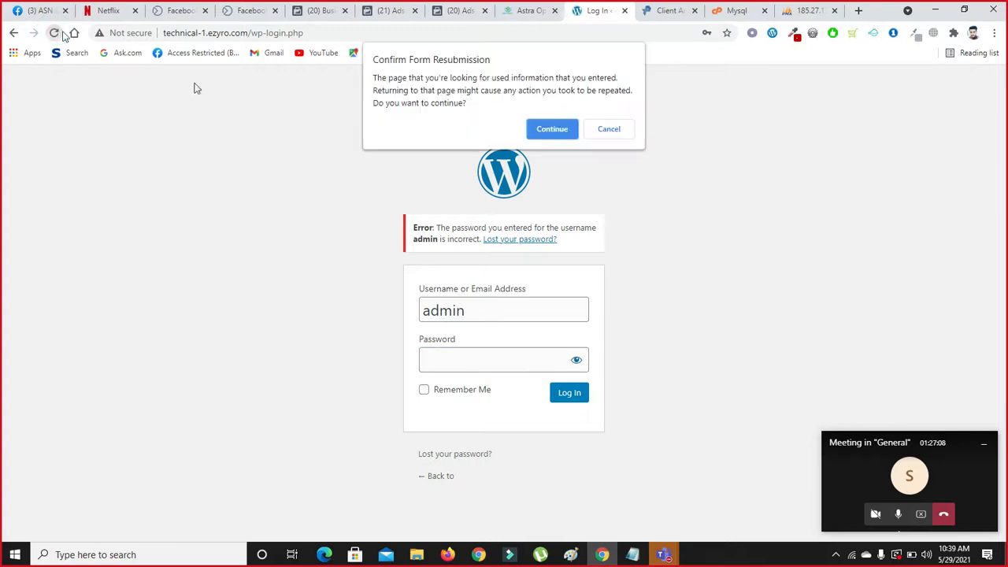
{"action": "left_click", "coordinate": [563, 132]}
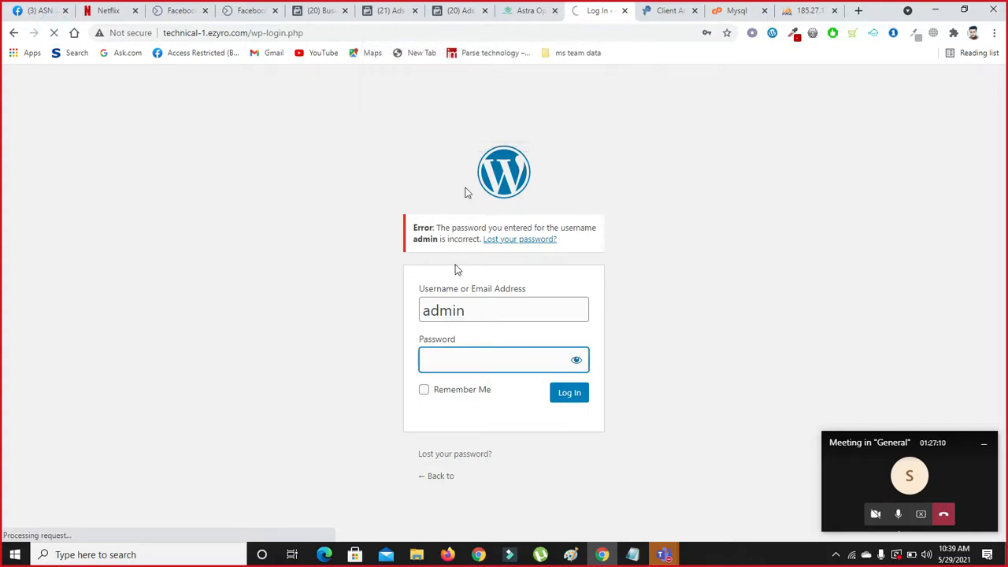
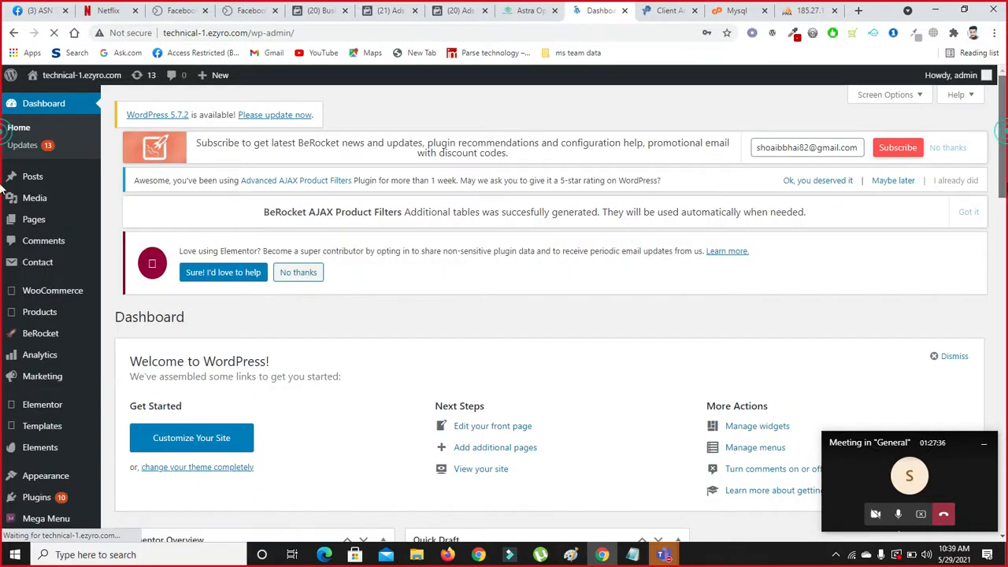
{"action": "scroll", "coordinate": [2, 211], "scroll_direction": "down", "scroll_amount": 4}
{"action": "left_click_drag", "start_coordinate": [1006, 209], "coordinate": [993, 3]}
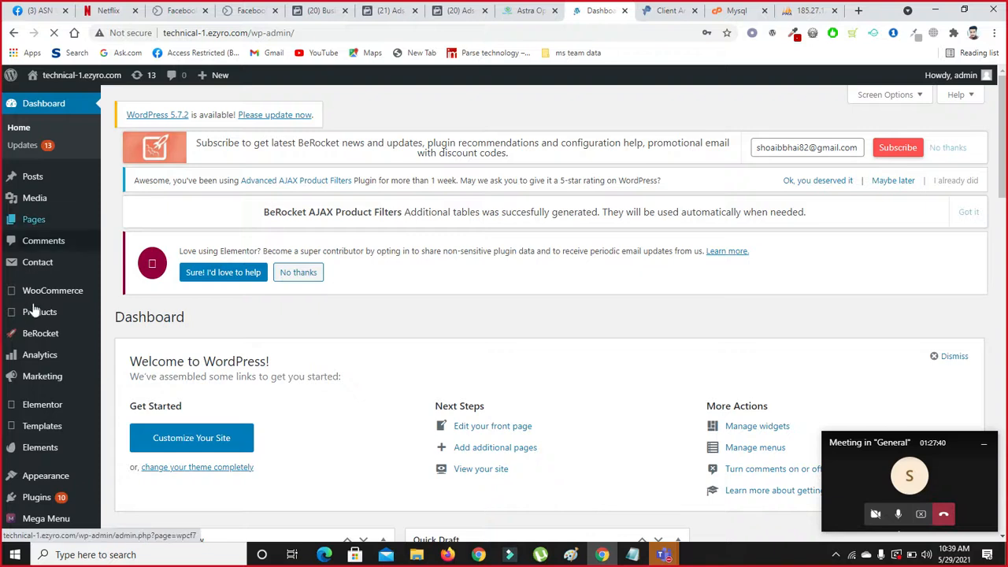